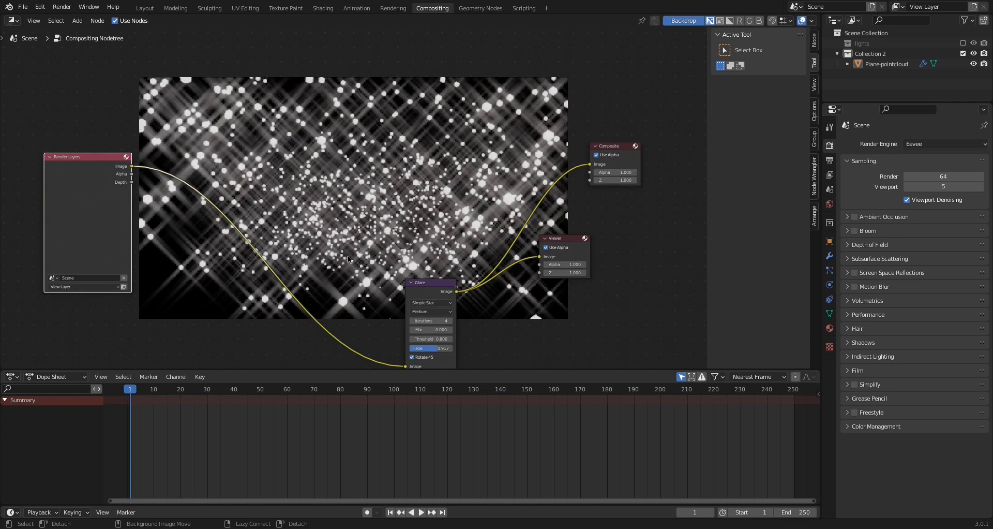
# Open the Shading workspace and display the world's shader nodes in the node editor
pyautogui.hotkey('alt', 'v')
pyautogui.hotkey('alt', 'v')
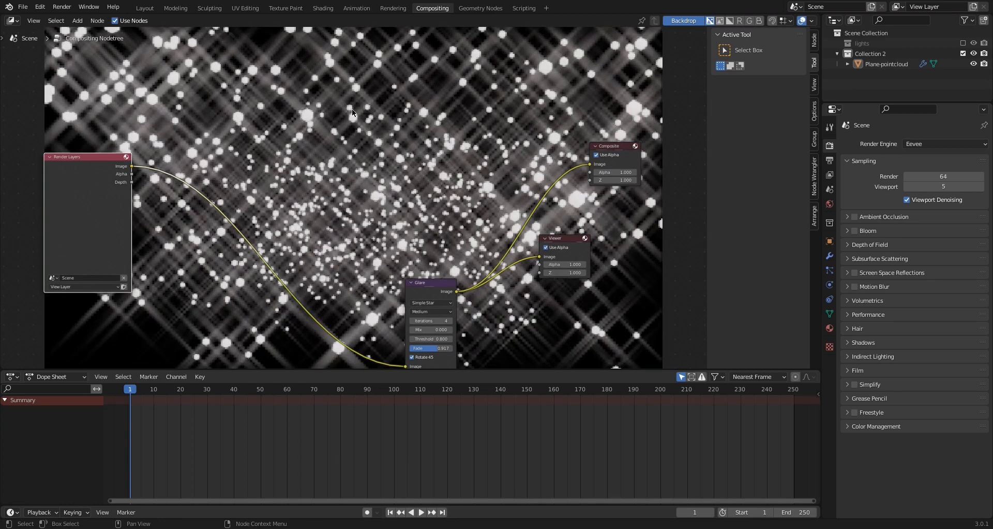
pyautogui.click(323, 9)
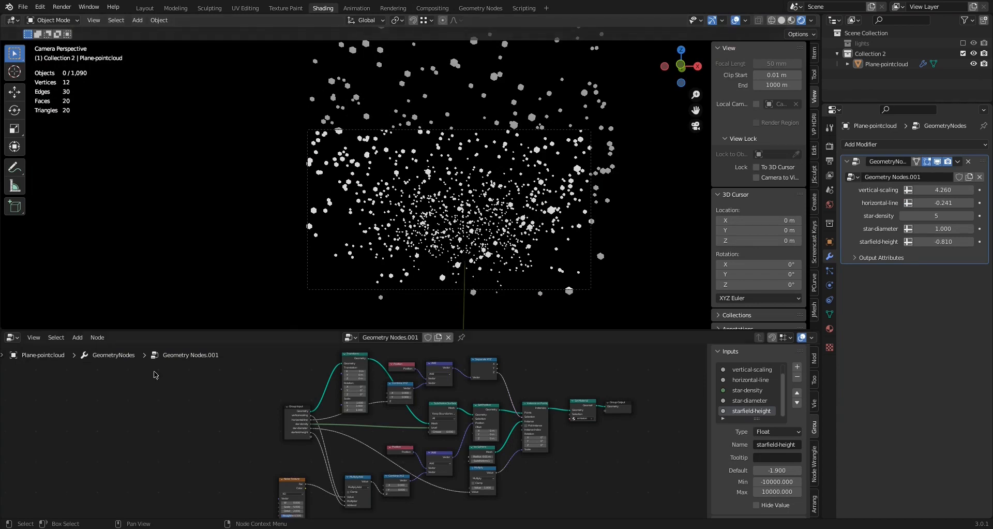
pyautogui.click(14, 338)
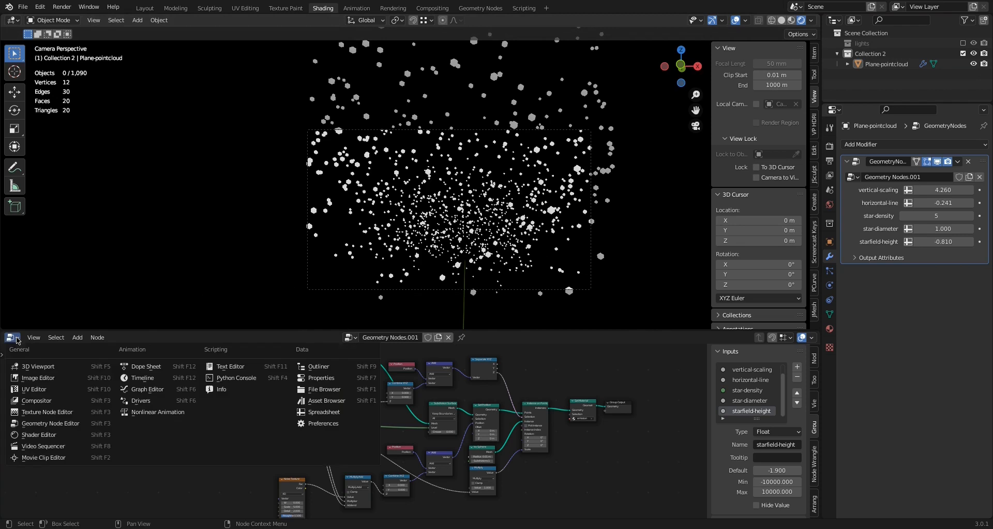
pyautogui.click(27, 437)
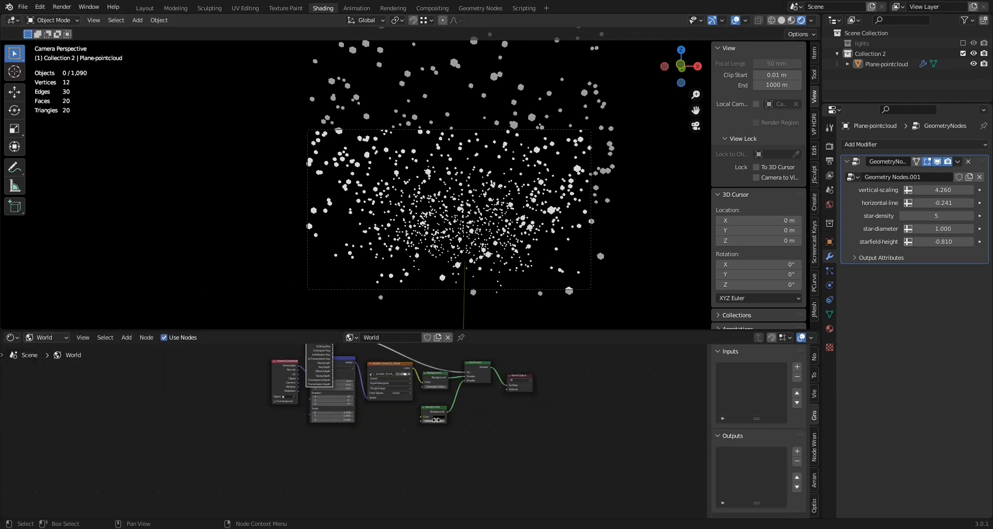
# Set the colour of the lower Background node in the world shader to black
pyautogui.scroll(3, 438, 420)
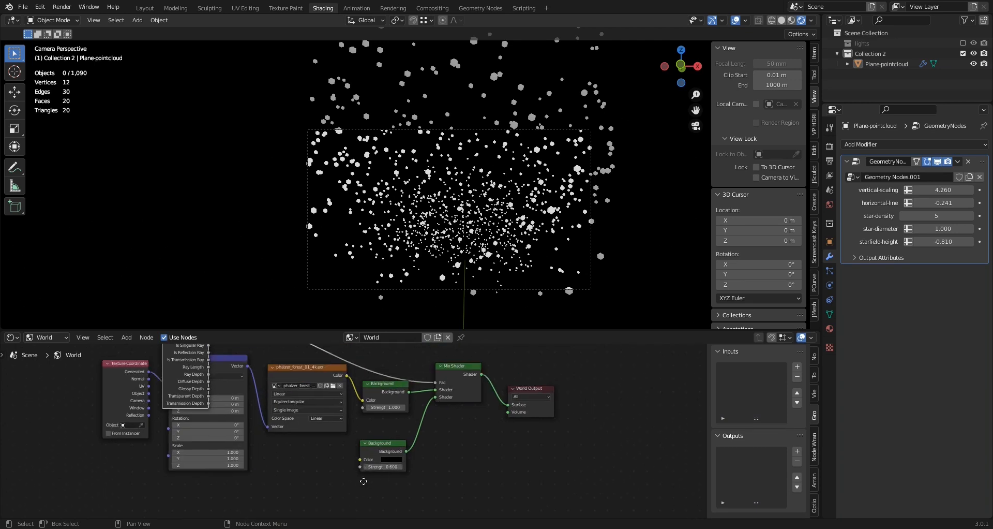
pyautogui.click(396, 459)
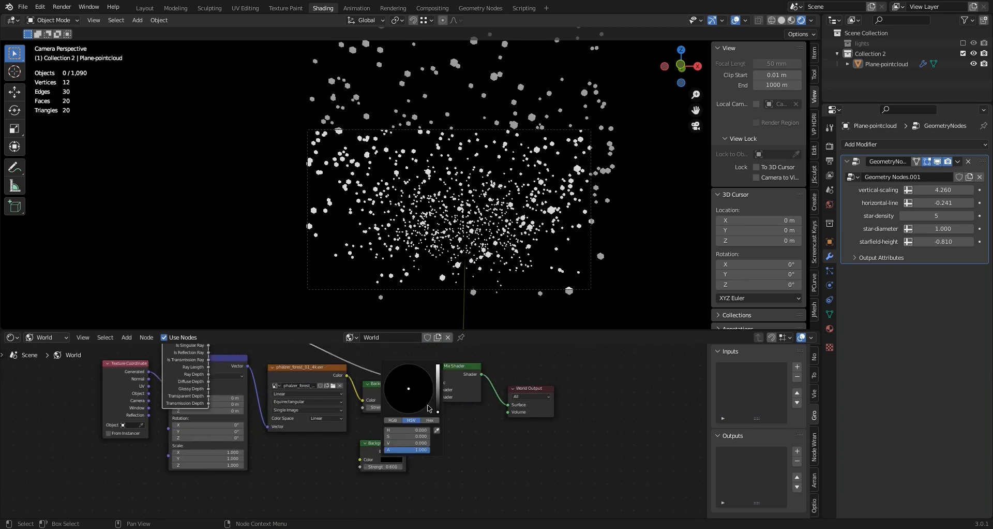
pyautogui.moveTo(438, 411)
pyautogui.mouseDown()
pyautogui.moveTo(438, 377)
pyautogui.moveTo(438, 412)
pyautogui.mouseUp()
# Try a transparent film in the Eevee render settings, and turn it back off
pyautogui.click(829, 148)
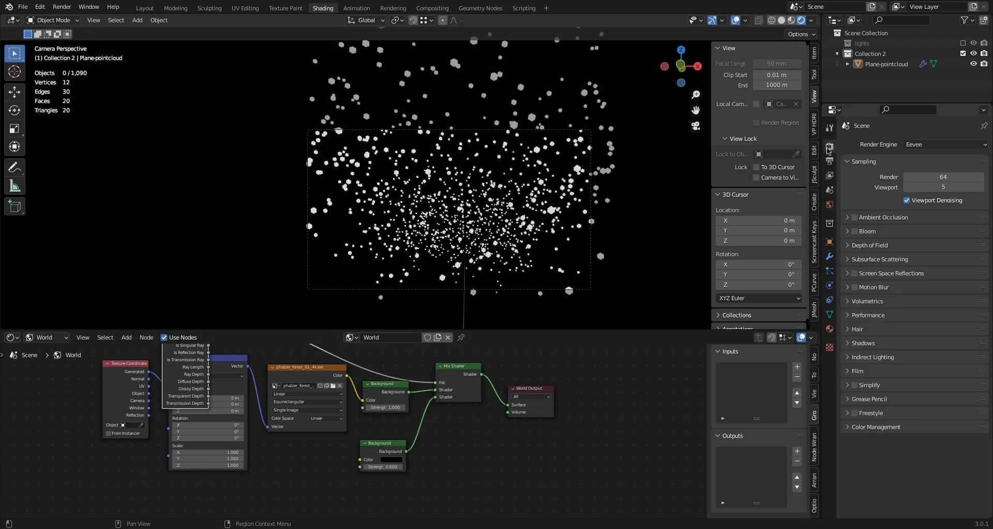
pyautogui.click(850, 372)
pyautogui.click(905, 398)
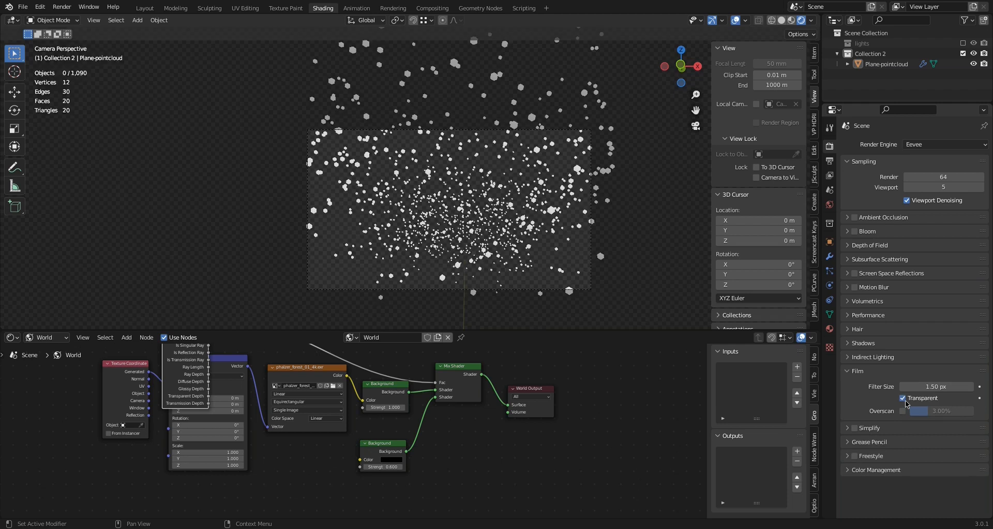
pyautogui.click(905, 399)
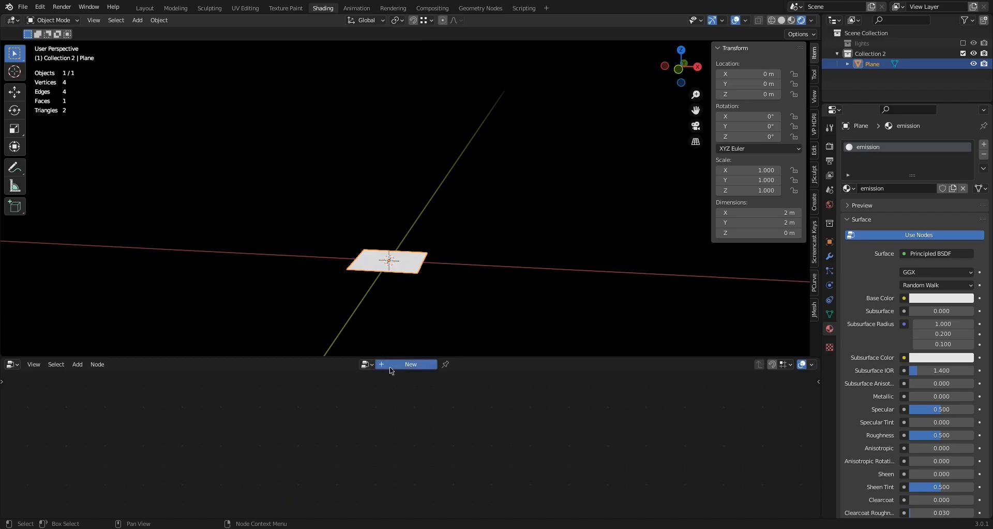
# Create a new geometry node tree on the plane, enlarge the node editor, and move Group Input well away from Group Output
pyautogui.click(390, 366)
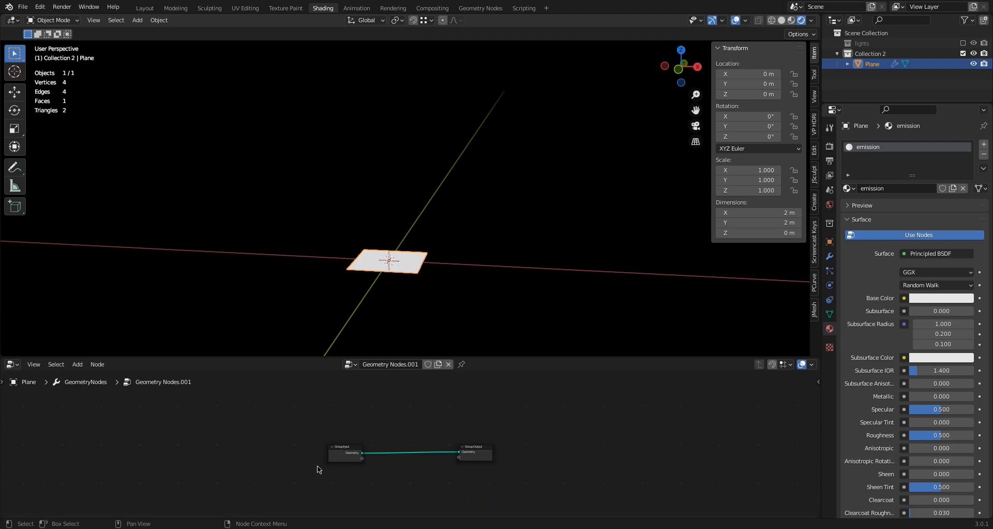
pyautogui.scroll(3, 341, 440)
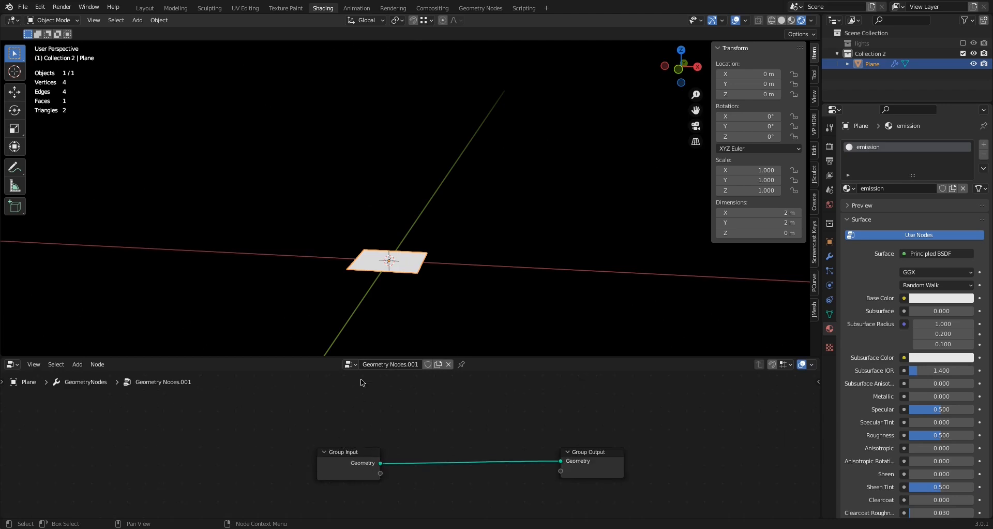
pyautogui.moveTo(378, 355); pyautogui.dragTo(378, 247)
pyautogui.moveTo(341, 399); pyautogui.dragTo(191, 398)
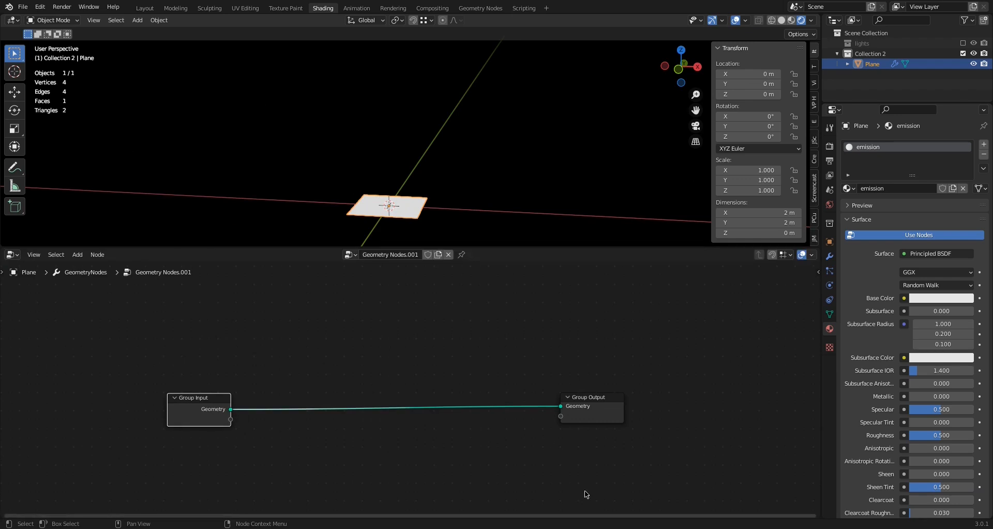
pyautogui.click(614, 521)
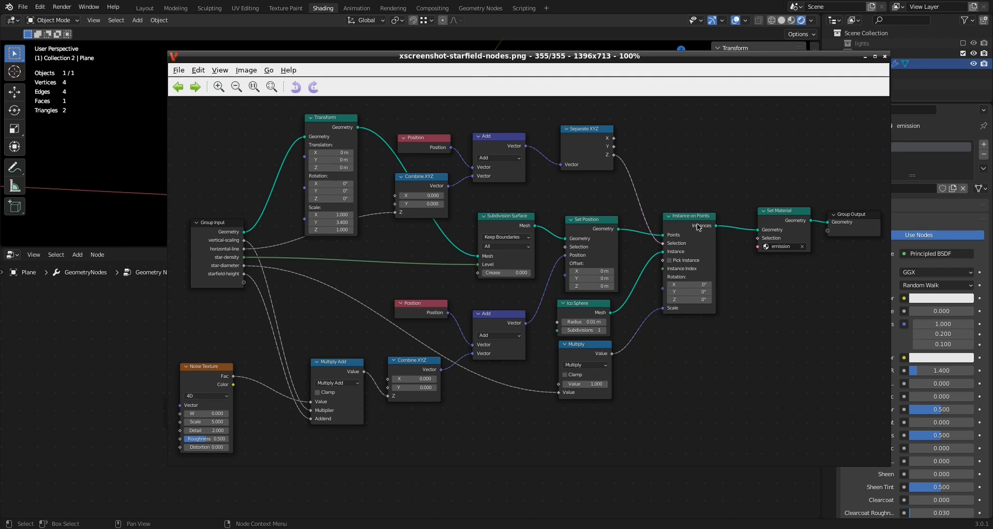
pyautogui.moveTo(197, 397); pyautogui.dragTo(160, 396)
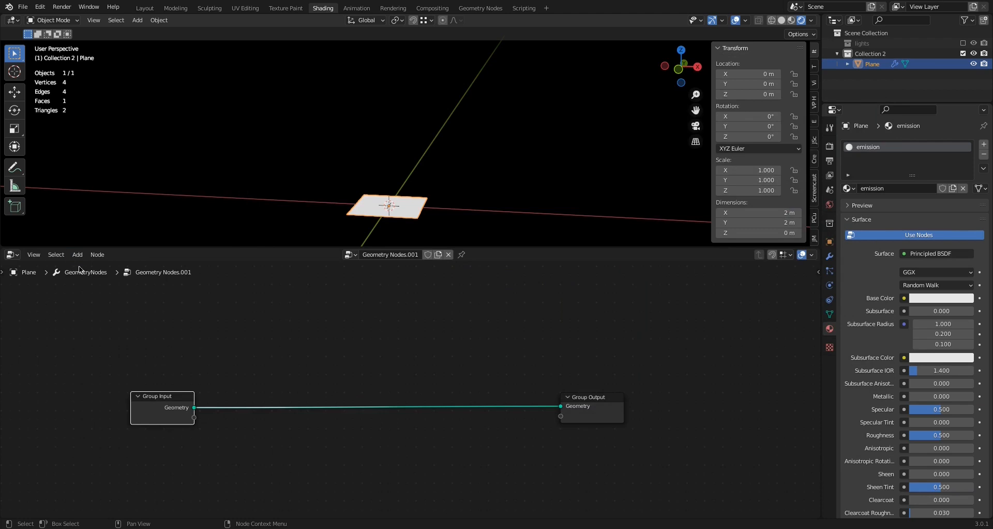
# Insert a Transform node between Group Input and Group Output, positioned slightly above them
pyautogui.click(77, 254)
pyautogui.moveTo(105, 305)
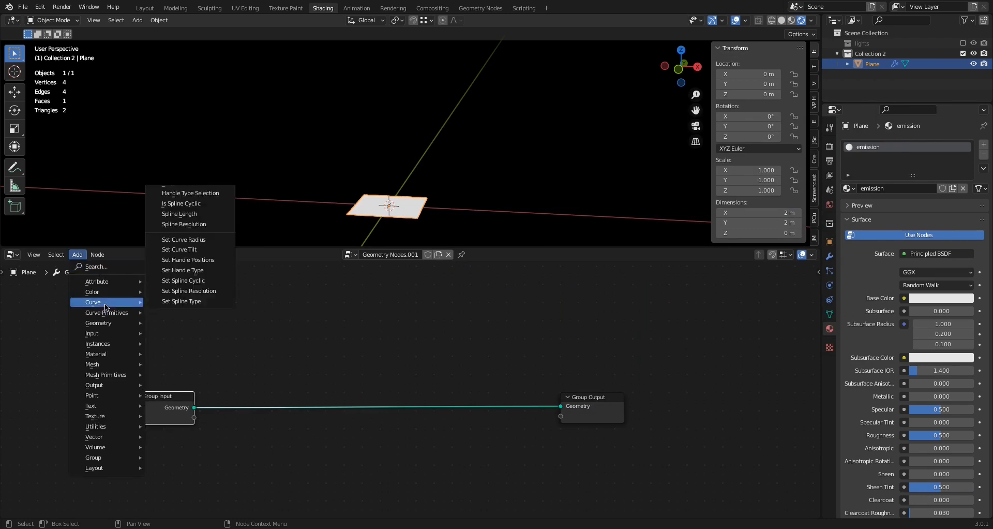
pyautogui.moveTo(105, 391)
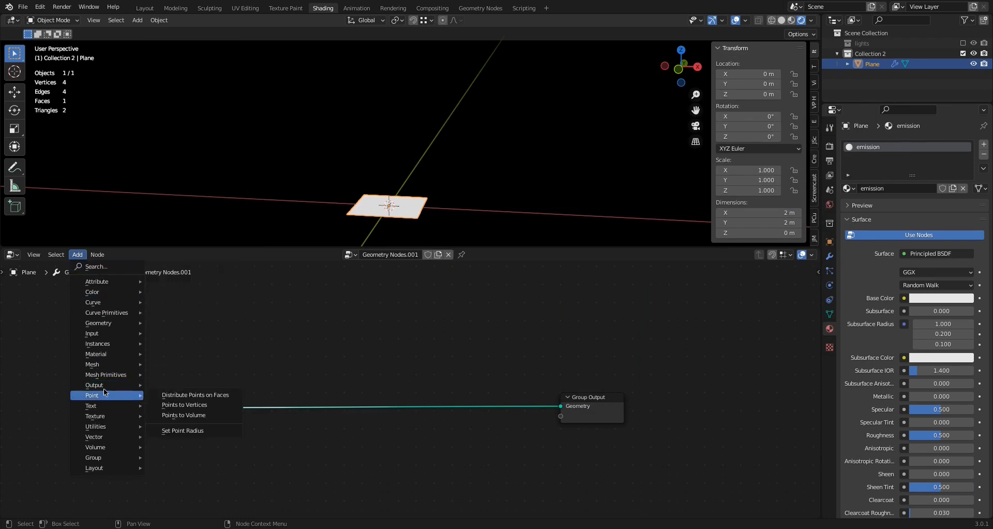
pyautogui.moveTo(118, 324)
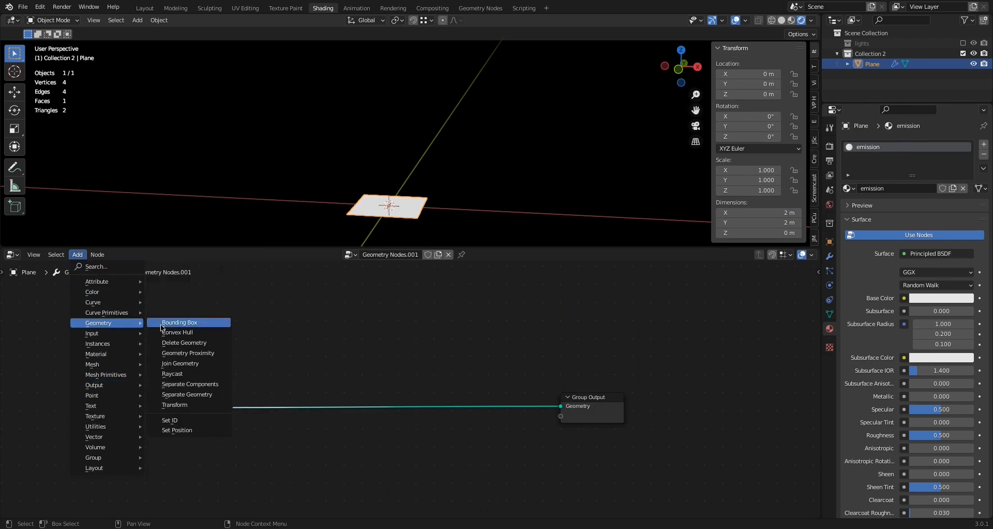
pyautogui.click(175, 404)
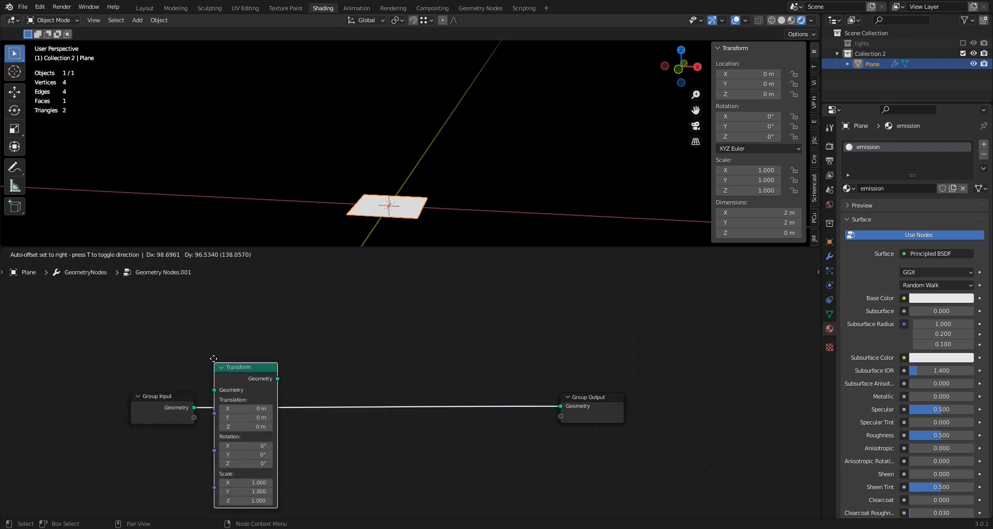
pyautogui.click(228, 331)
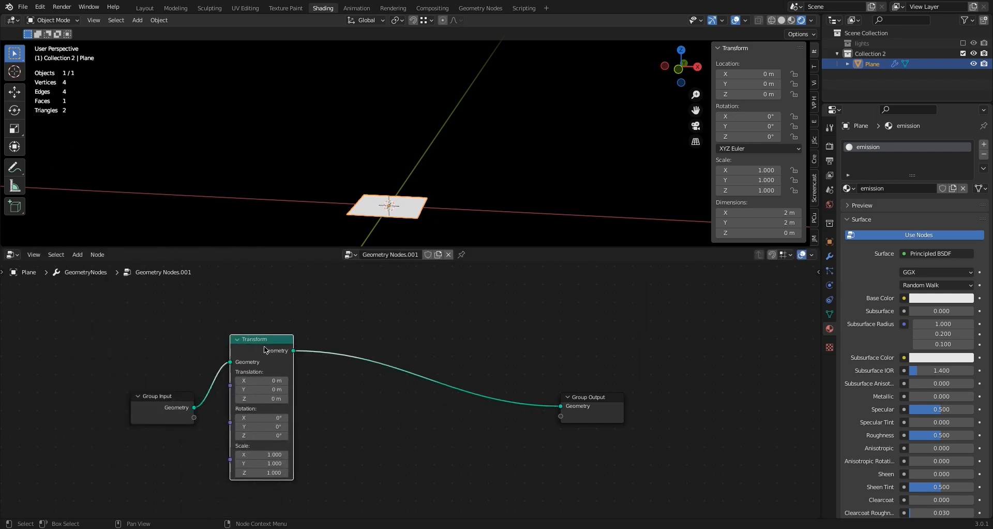
pyautogui.moveTo(257, 344); pyautogui.dragTo(251, 318)
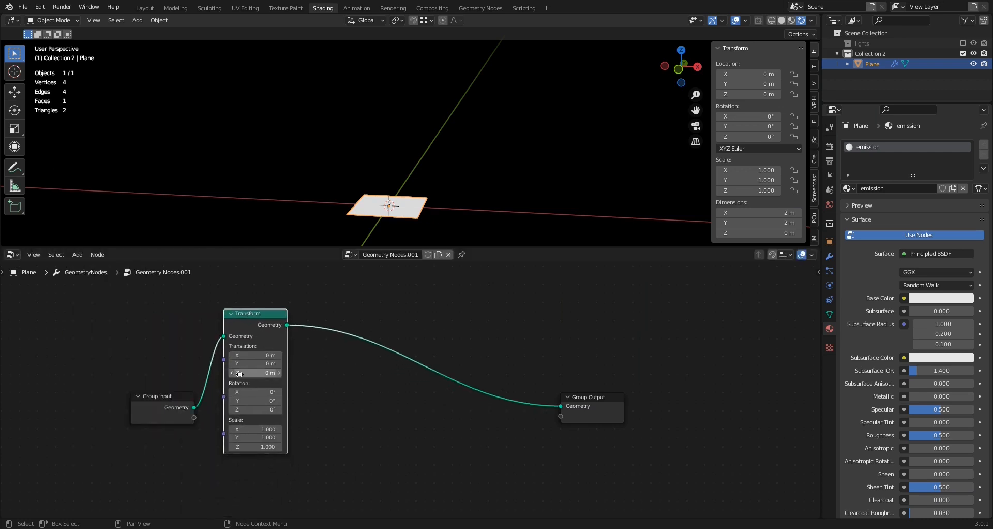
# Try a Z translation of 2.5 m on the Transform node, and reset it to 0
pyautogui.moveTo(243, 373)
pyautogui.mouseDown()
pyautogui.moveTo(368, 372)
pyautogui.moveTo(239, 373)
pyautogui.mouseUp()
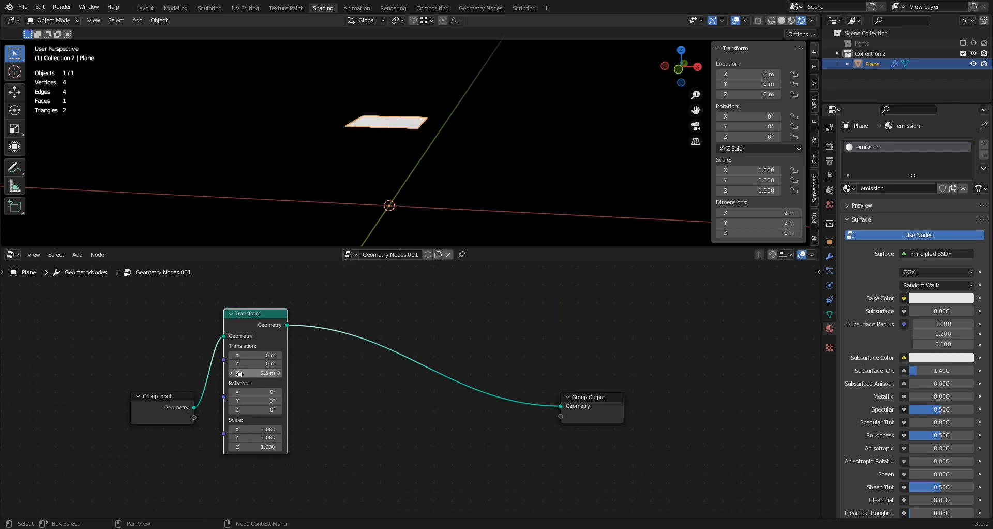
pyautogui.click(240, 373)
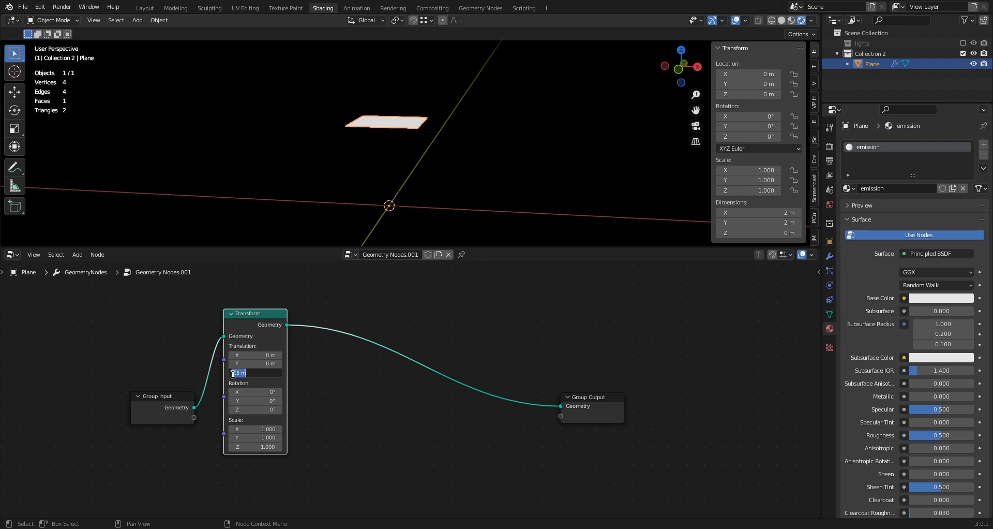
pyautogui.write('0')
pyautogui.press('Return')
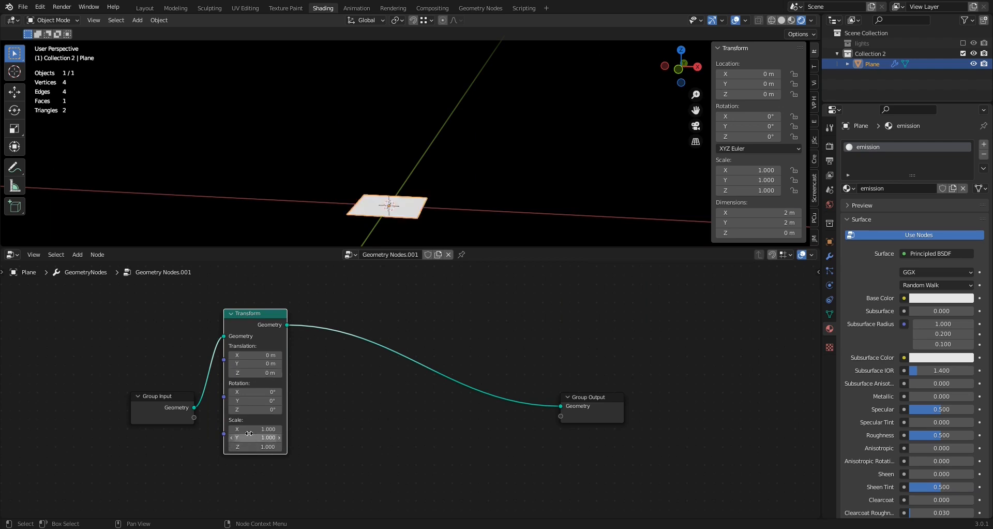
# Try an X scale of 3.1 on the Transform node, and reset it to 1
pyautogui.moveTo(242, 430); pyautogui.dragTo(298, 430)
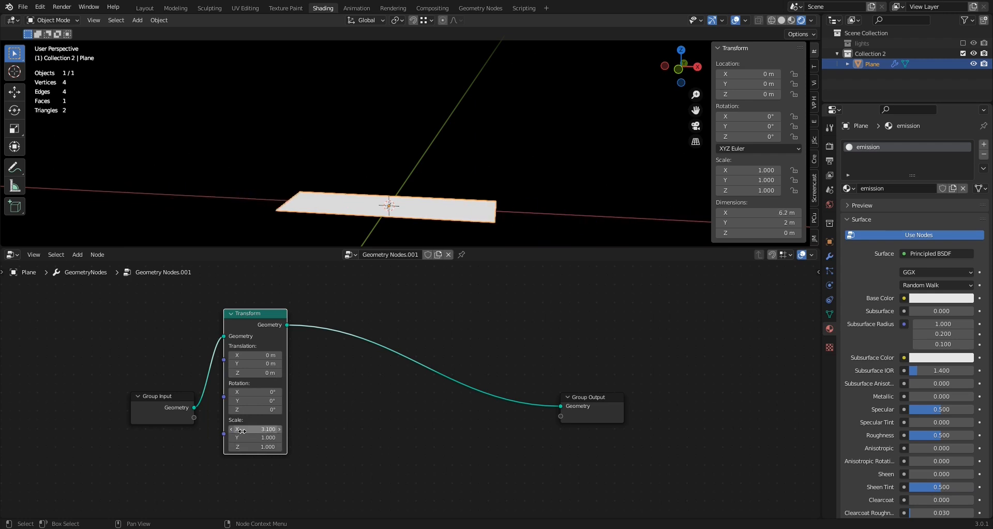
pyautogui.click(243, 430)
pyautogui.click(278, 422)
pyautogui.click(273, 429)
pyautogui.write('1')
pyautogui.press('Return')
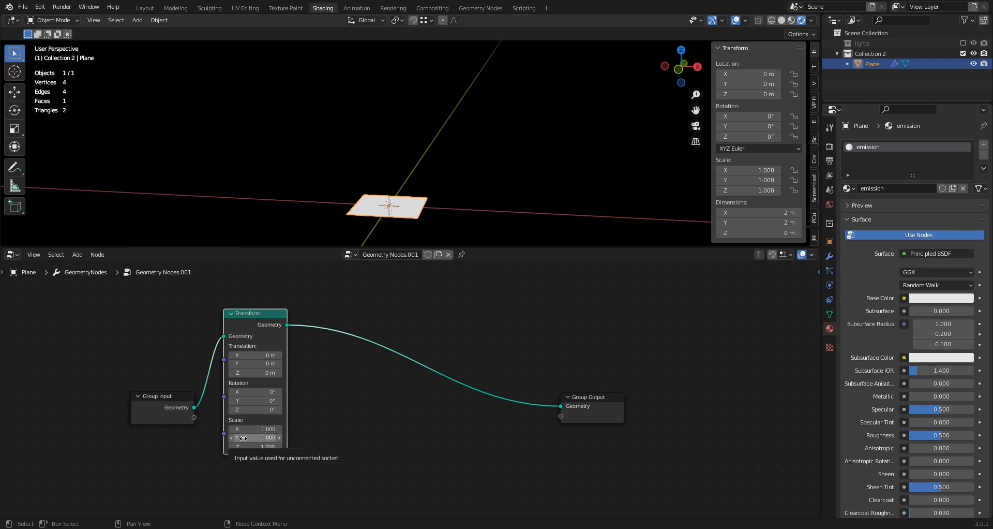
# Stretch the plane along Y by setting the Transform node's Y scale to 3.9
pyautogui.moveTo(243, 438)
pyautogui.mouseDown()
pyautogui.moveTo(305, 438)
pyautogui.moveTo(249, 438)
pyautogui.mouseUp()
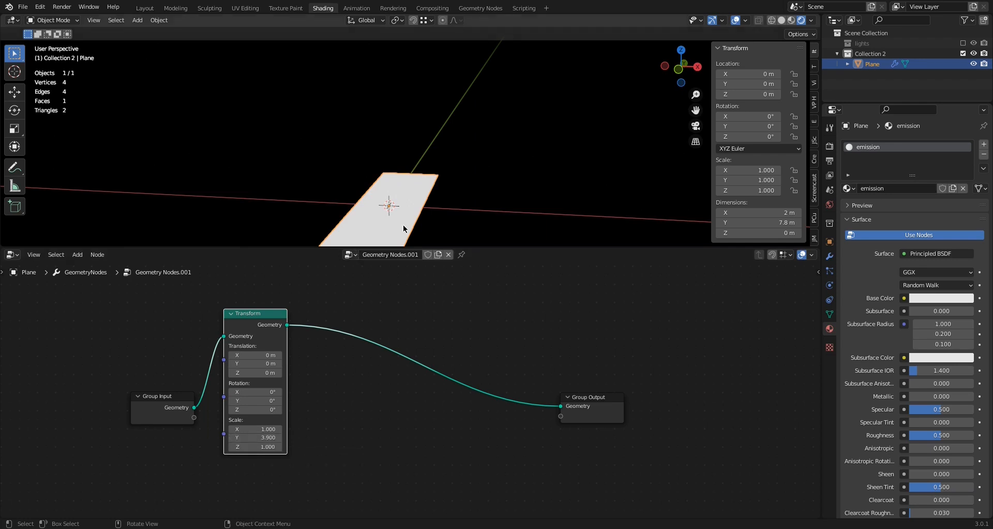
pyautogui.scroll(-1, 407, 224)
pyautogui.moveTo(407, 224); pyautogui.dragTo(410, 211, button='middle')
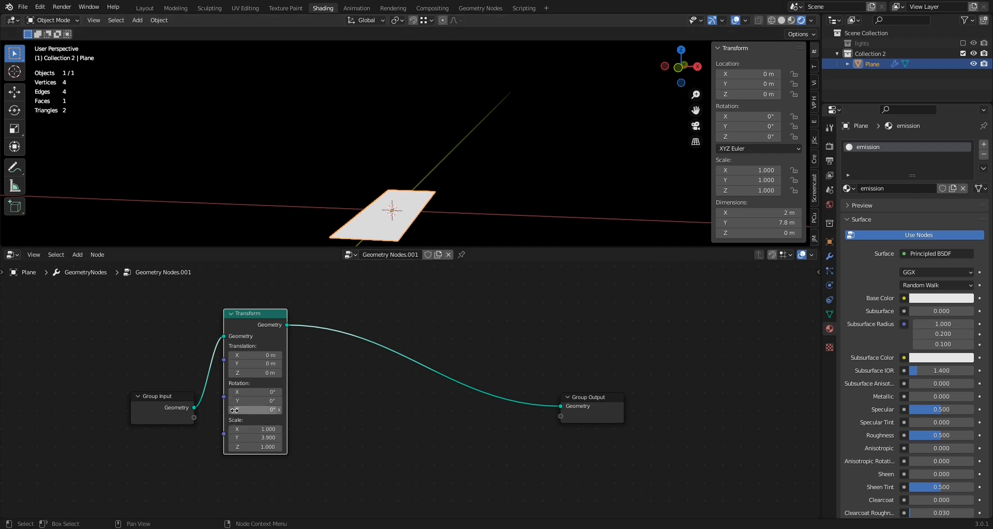
# Try rotating the plane about Z in the Transform node, and reset the rotation to 0
pyautogui.moveTo(251, 410); pyautogui.dragTo(230, 410)
pyautogui.click(250, 410)
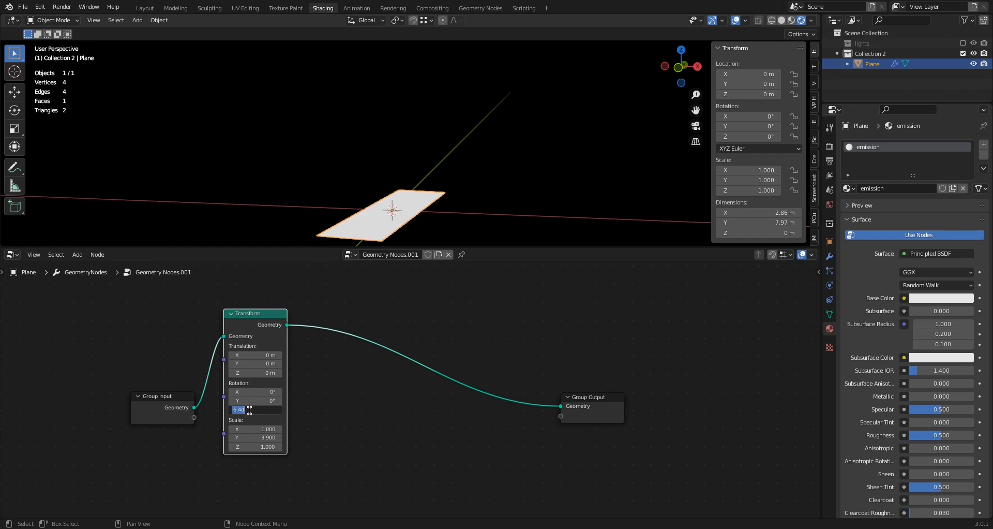
pyautogui.write('0')
pyautogui.press('Return')
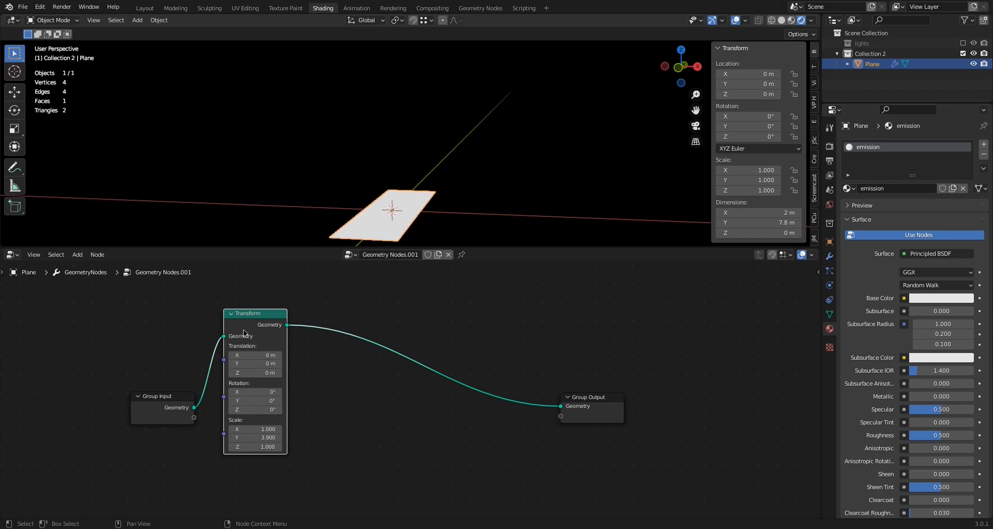
# Add a Subdivision Surface node and insert it on the link between the Transform and Group Output nodes
pyautogui.click(78, 255)
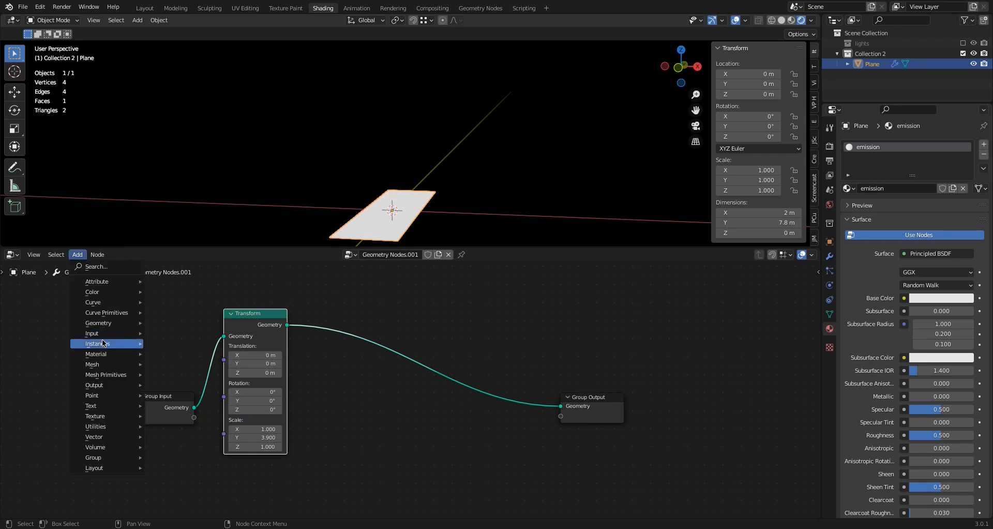
pyautogui.click(102, 267)
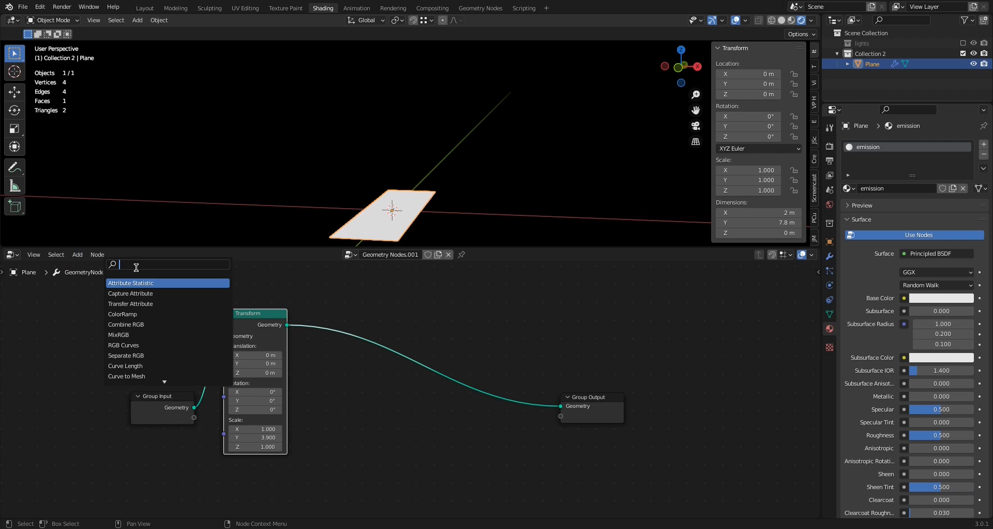
pyautogui.write('su')
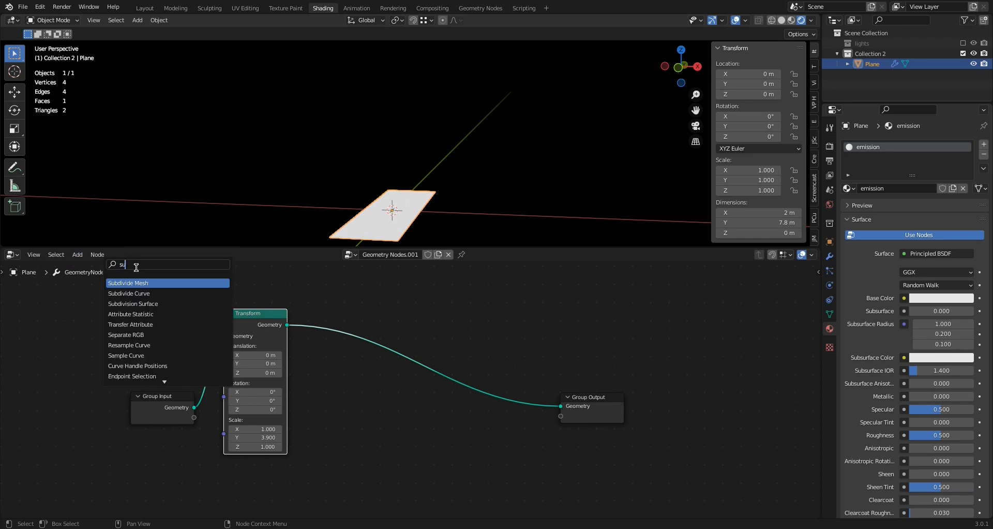
pyautogui.write('b')
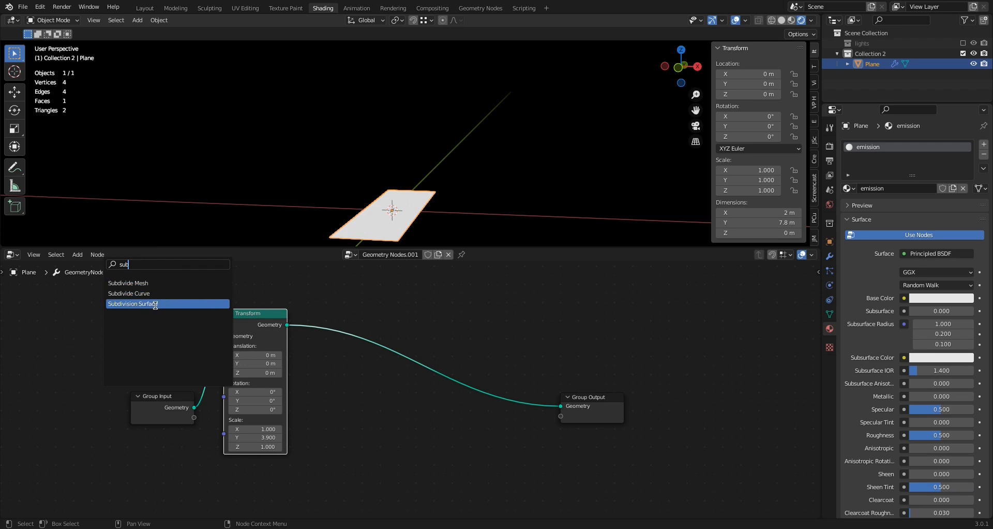
pyautogui.click(161, 304)
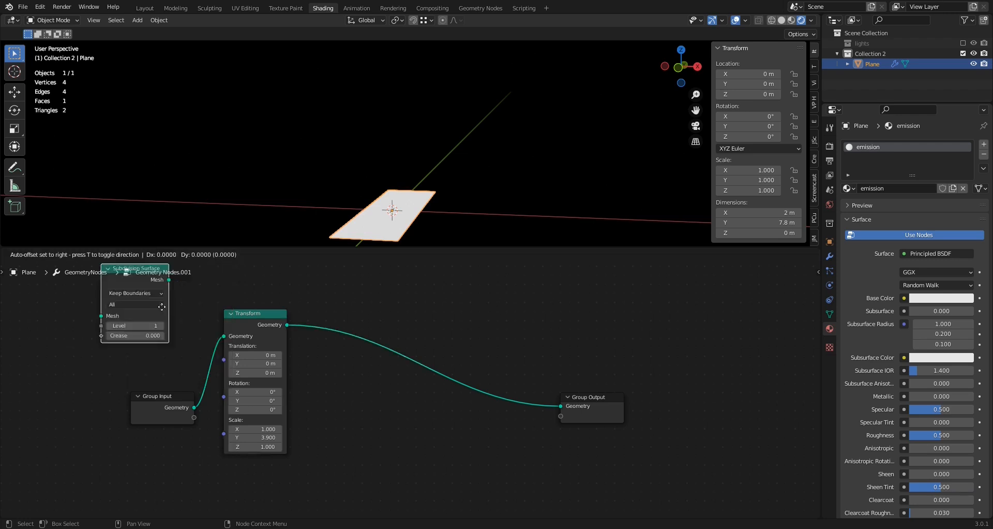
pyautogui.click(127, 345)
pyautogui.moveTo(109, 301); pyautogui.dragTo(365, 310)
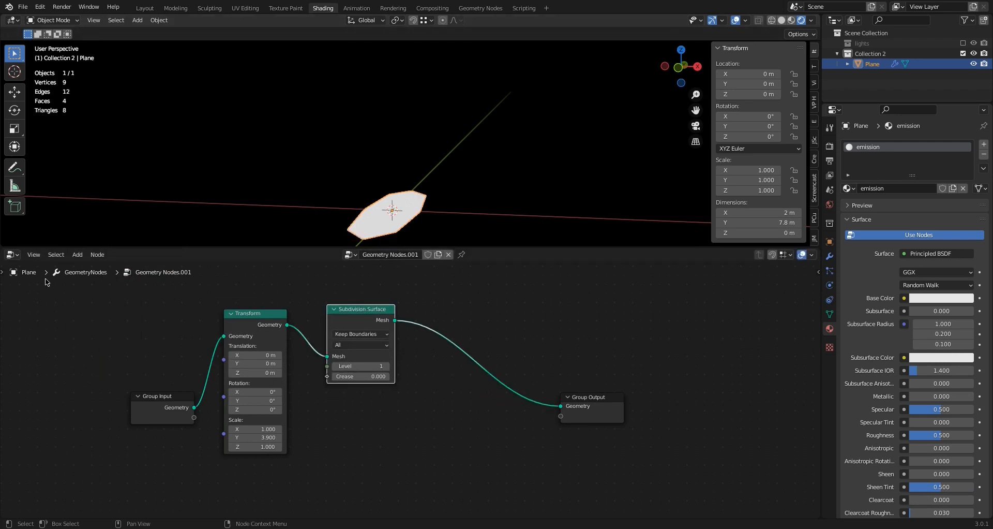
# Add a Set Position node and insert it between the Subdivision Surface and Group Output nodes
pyautogui.click(81, 256)
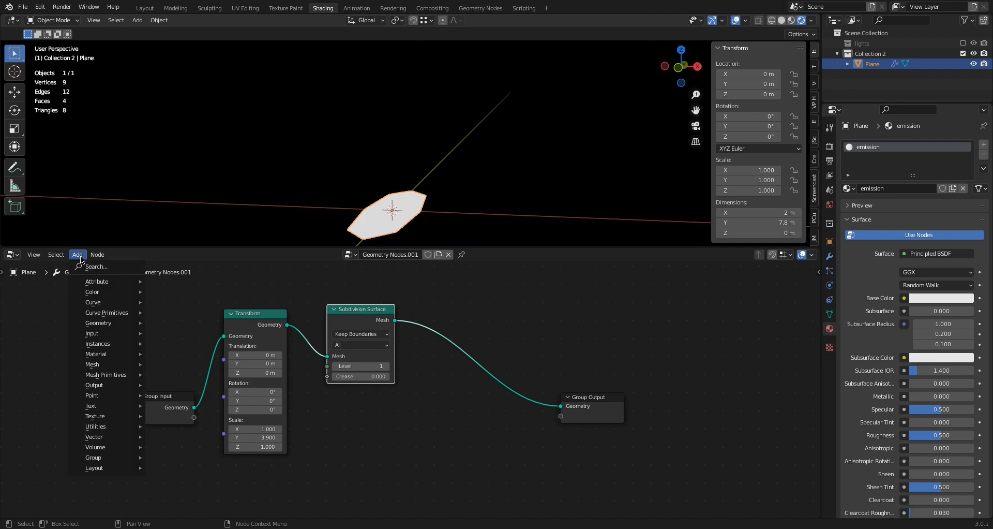
pyautogui.click(90, 268)
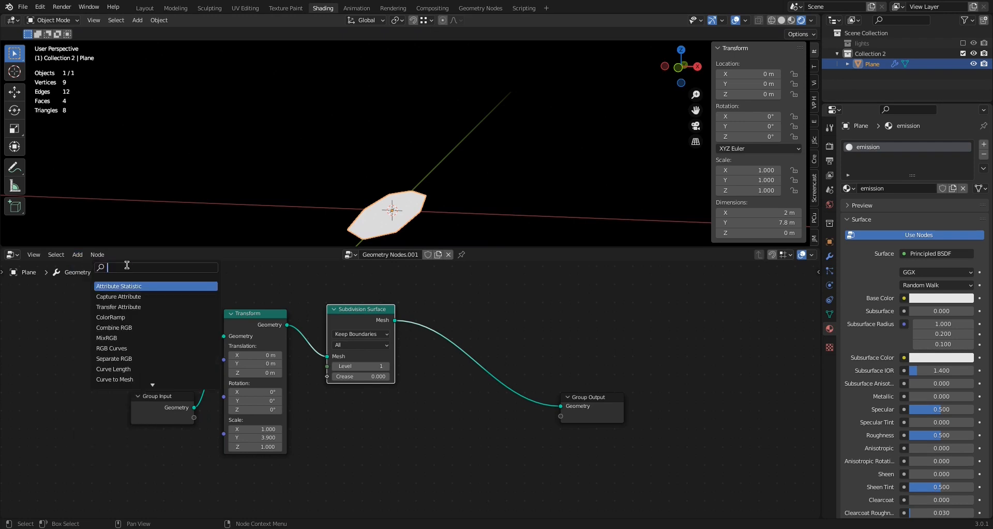
pyautogui.write('set')
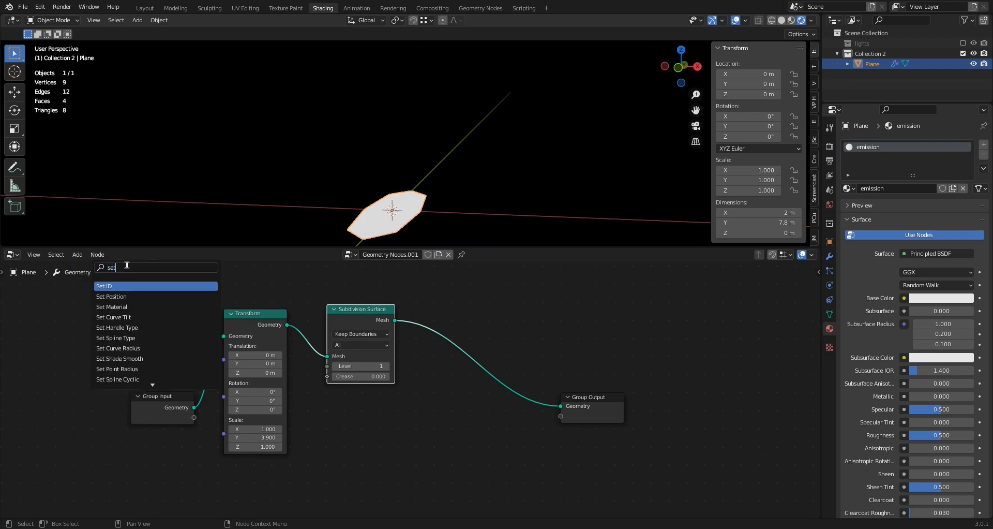
pyautogui.click(124, 296)
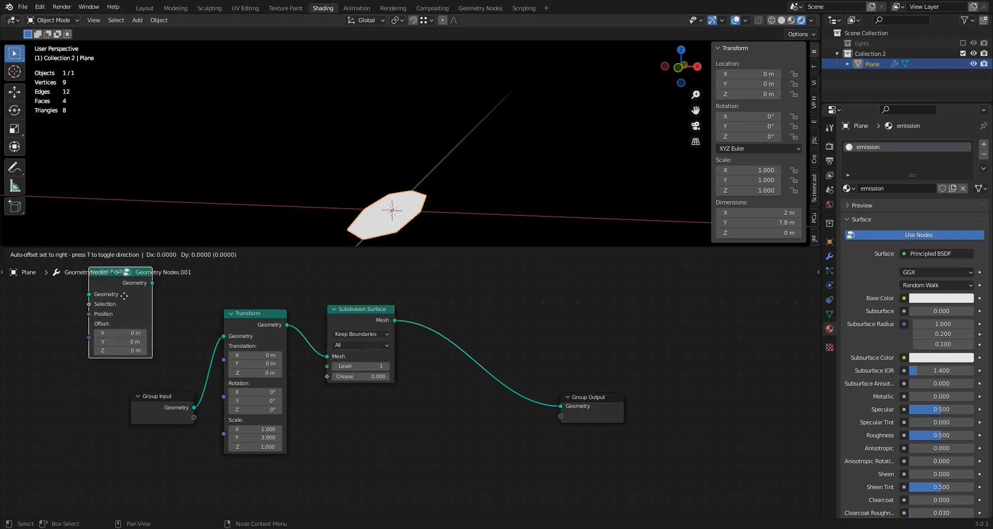
pyautogui.click(524, 341)
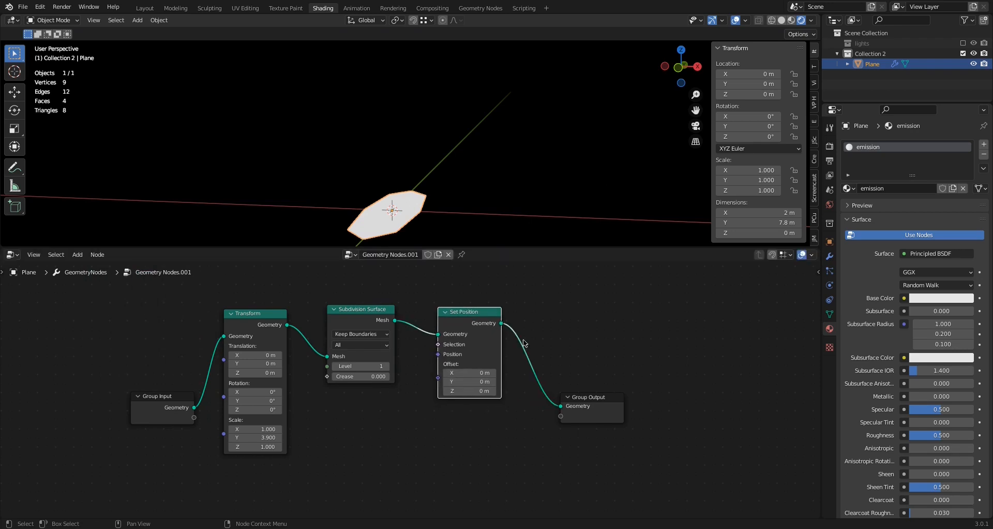
pyautogui.moveTo(461, 314); pyautogui.dragTo(459, 322)
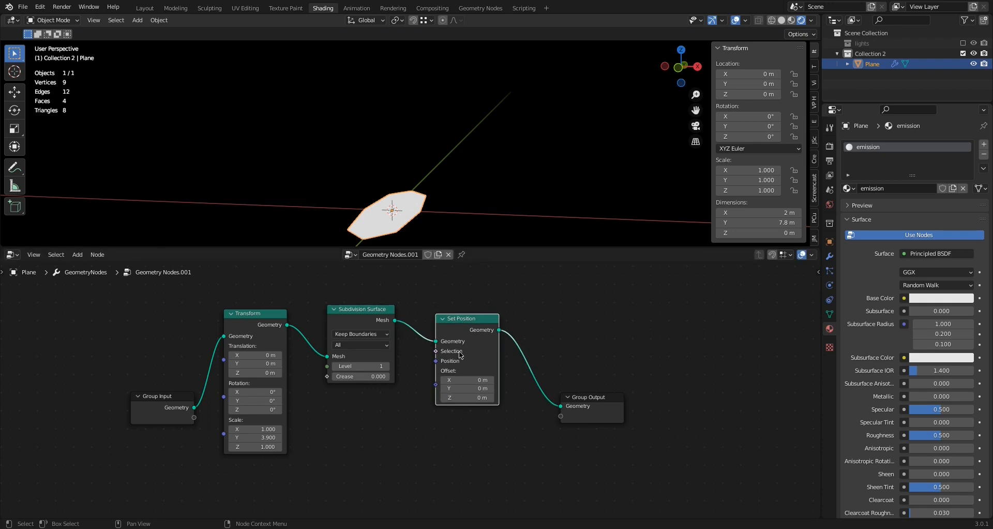
pyautogui.moveTo(460, 322); pyautogui.dragTo(460, 329)
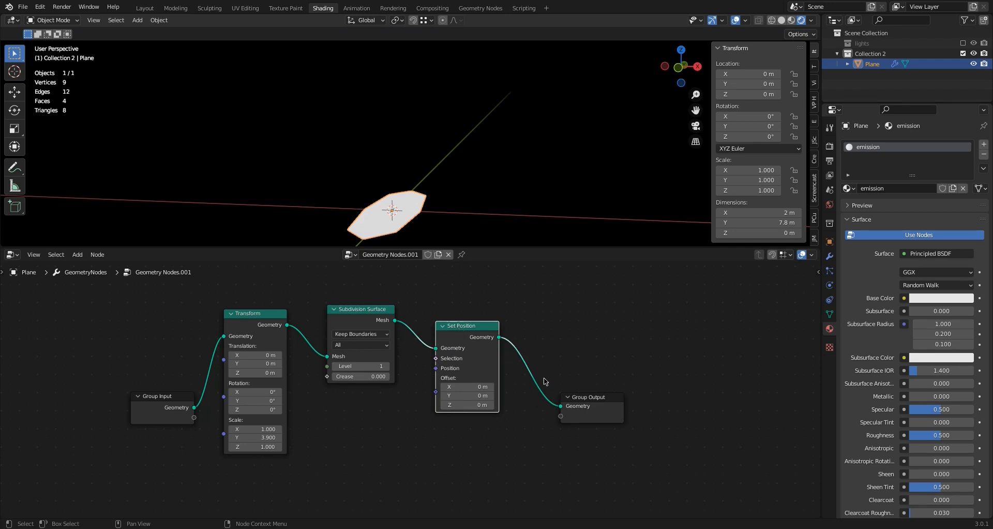
# Move the Group Output node farther out and insert an Instance on Points node between it and Set Position
pyautogui.moveTo(599, 396); pyautogui.dragTo(686, 361)
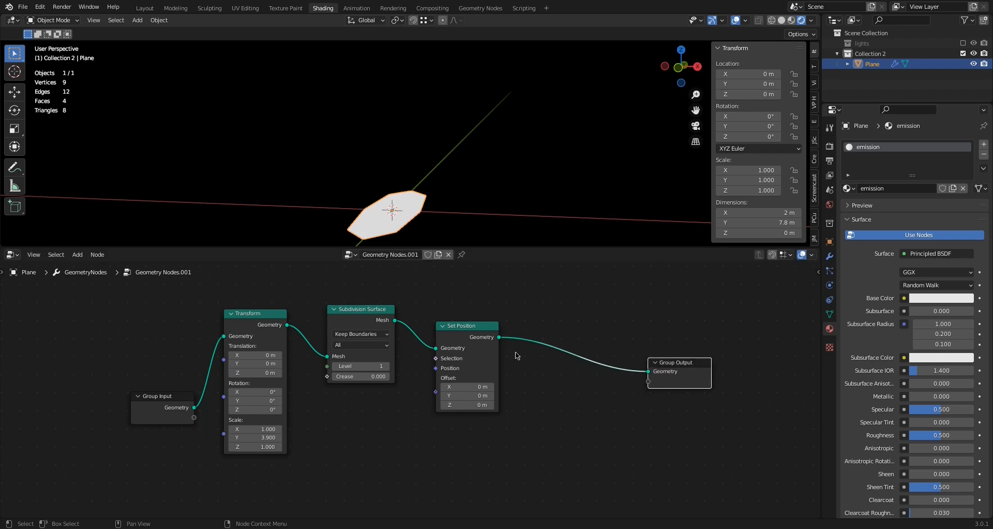
pyautogui.click(76, 254)
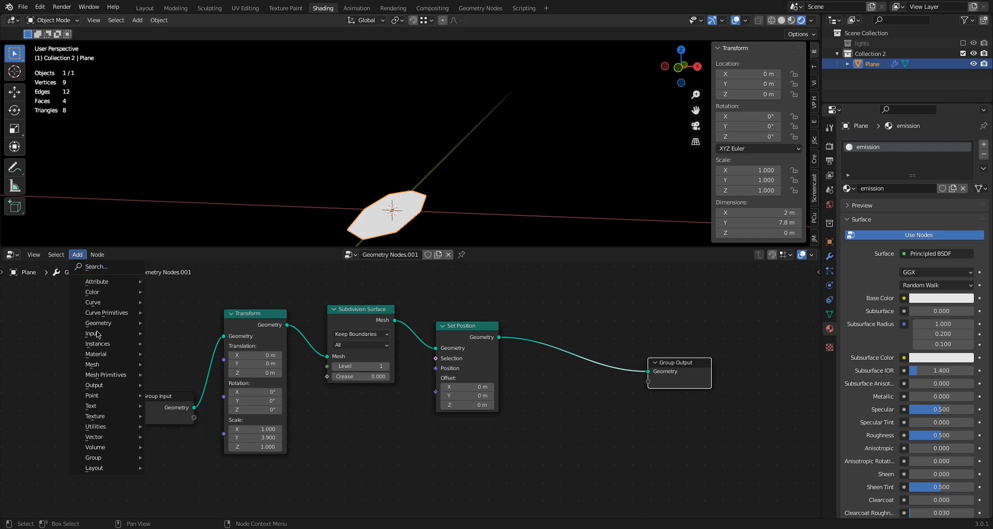
pyautogui.moveTo(101, 343)
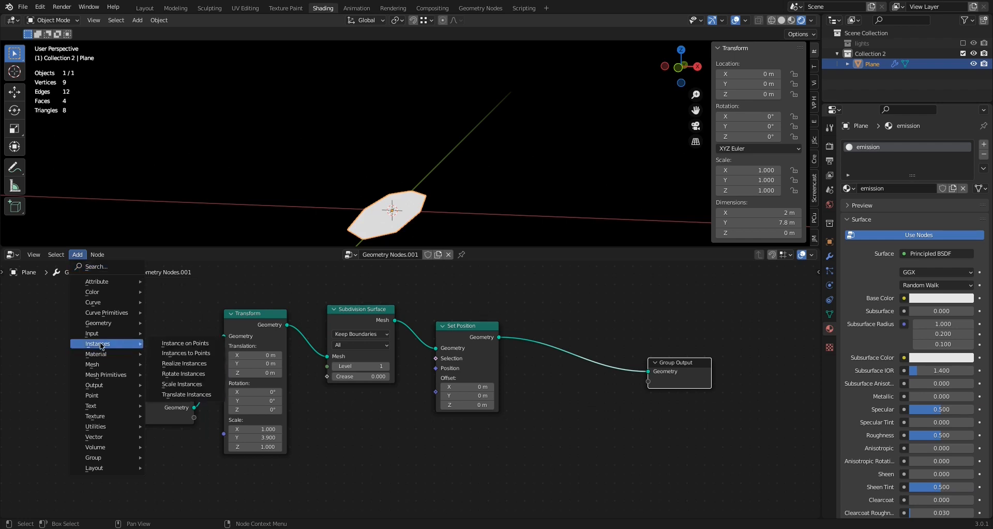
pyautogui.click(194, 348)
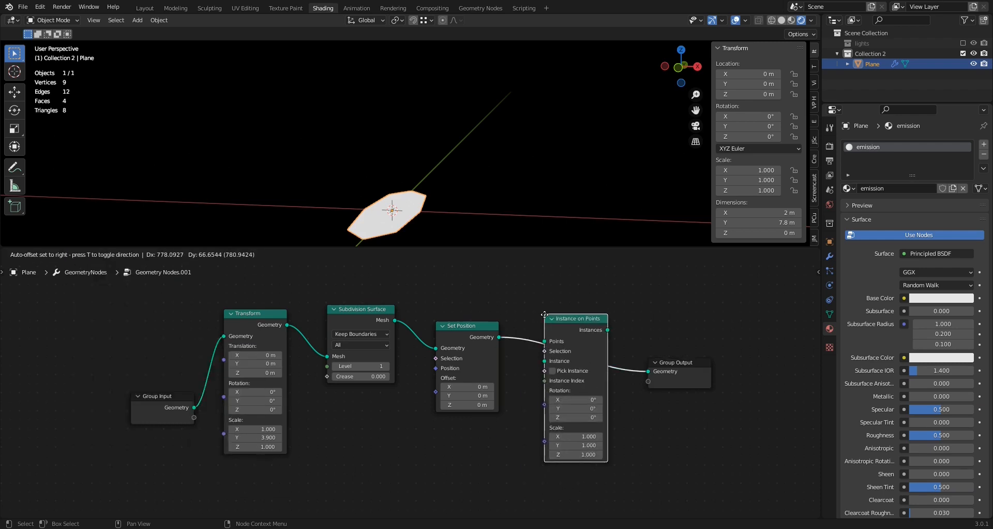
pyautogui.click(544, 314)
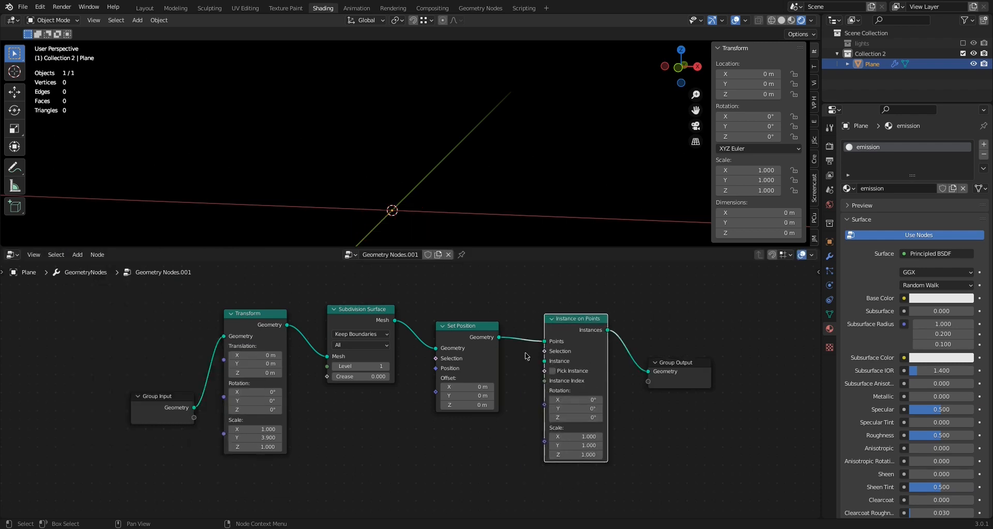
# Add an Ico Sphere mesh primitive node and connect its Mesh output to the Instance input of Instance on Points
pyautogui.click(78, 255)
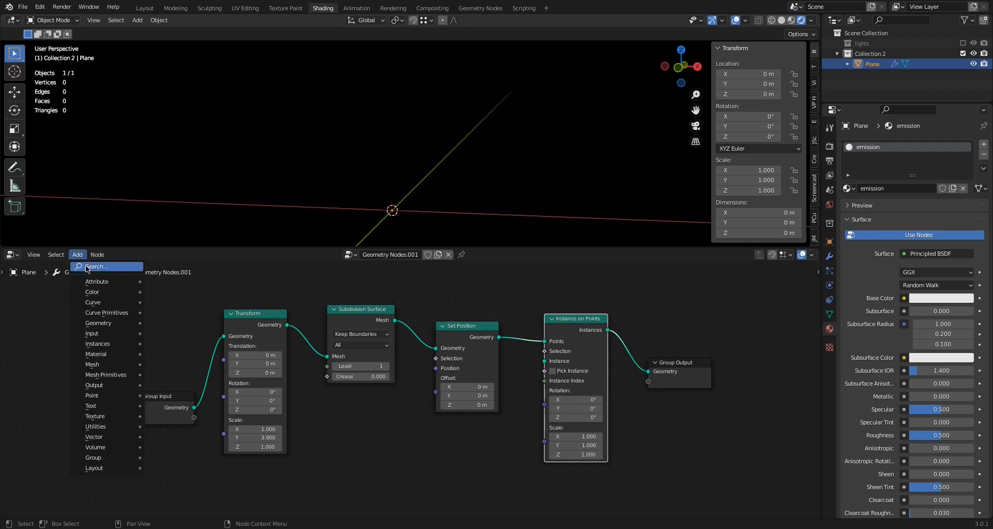
pyautogui.moveTo(95, 373)
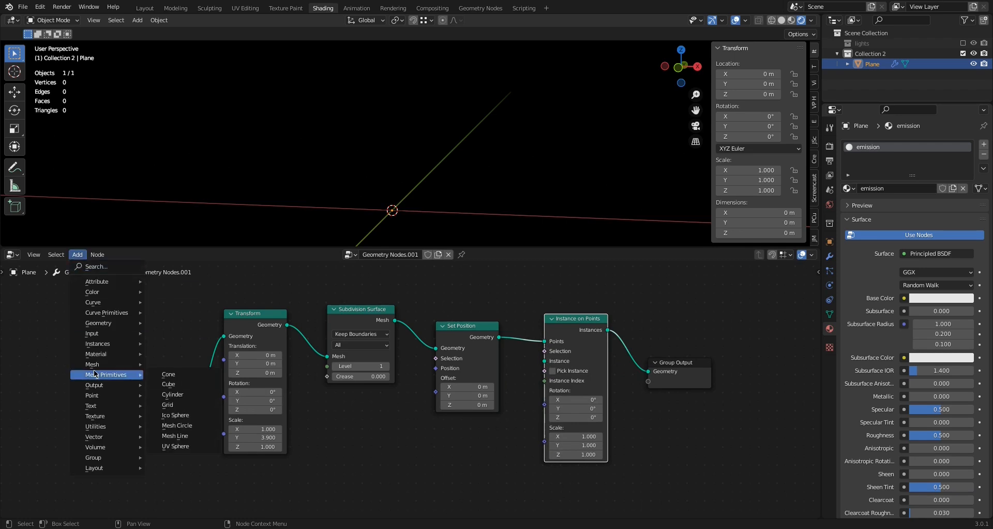
pyautogui.click(175, 415)
pyautogui.click(447, 466)
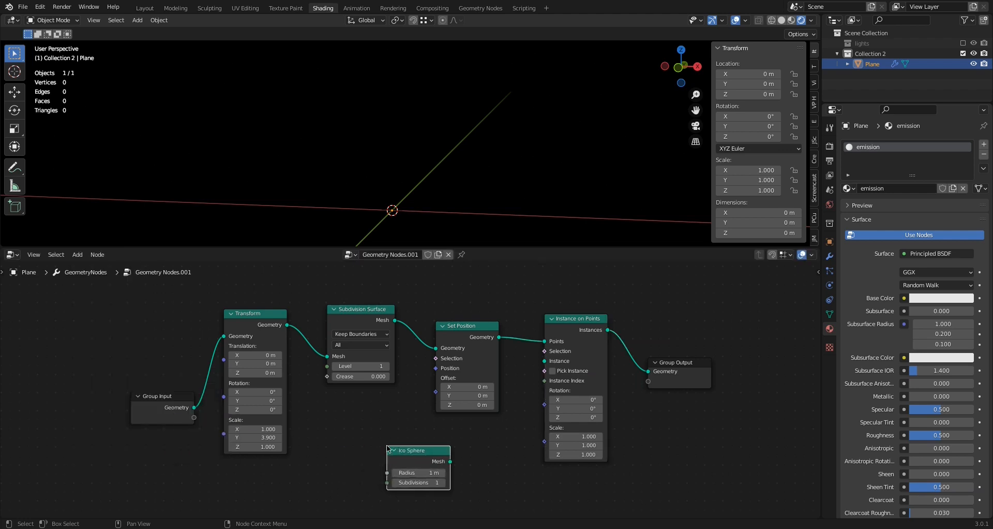
pyautogui.moveTo(449, 462); pyautogui.dragTo(545, 362)
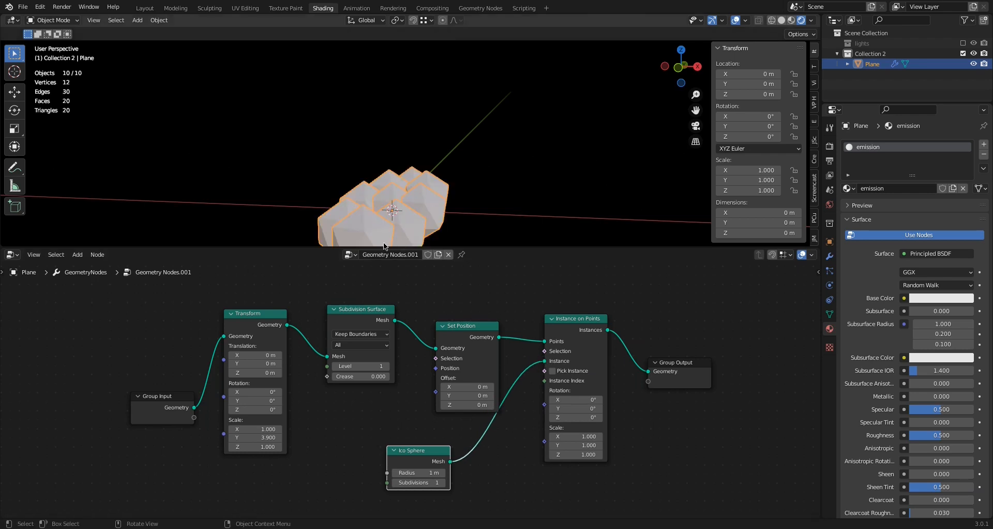
# Raise the Subdivision Surface node's level to 6
pyautogui.moveTo(380, 222)
pyautogui.mouseDown(button='middle')
pyautogui.moveTo(373, 239)
pyautogui.moveTo(371, 228)
pyautogui.moveTo(379, 231)
pyautogui.mouseUp(button='middle')
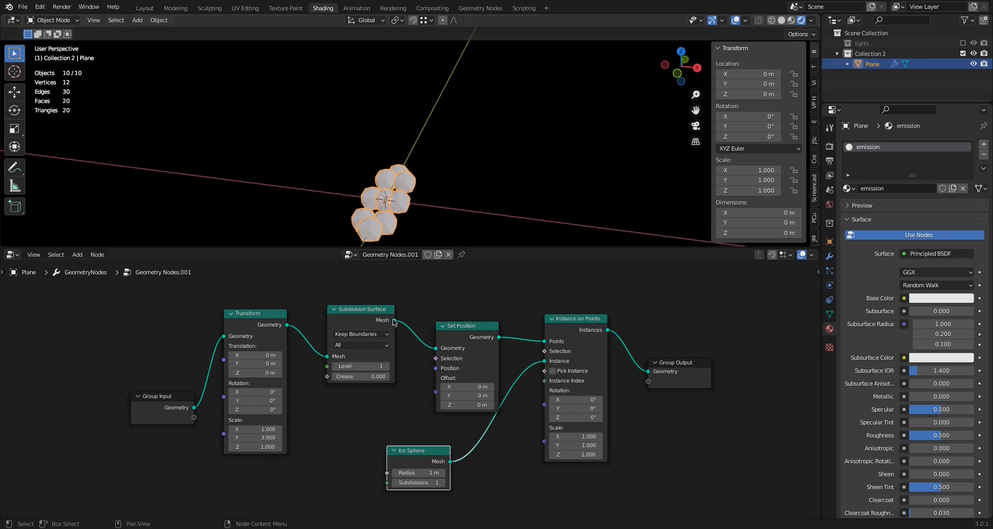
pyautogui.click(387, 365)
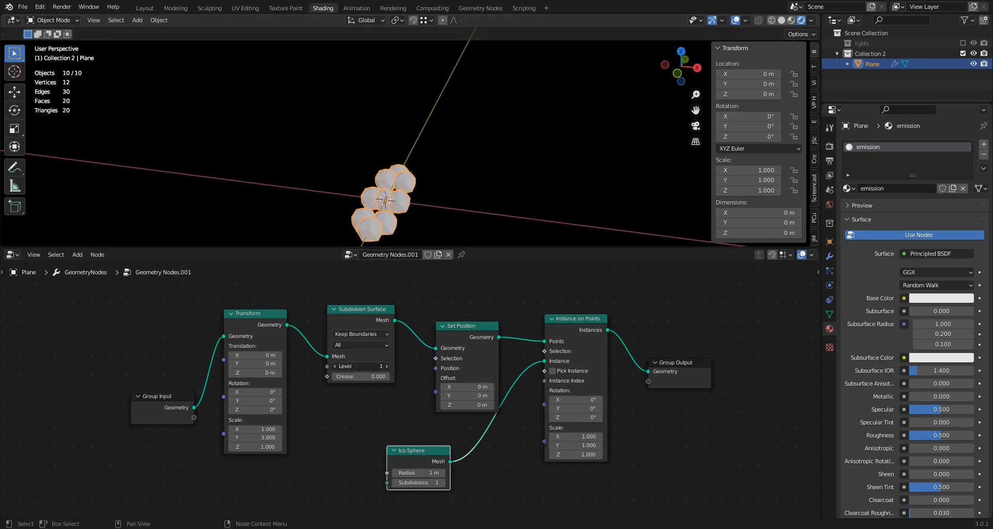
pyautogui.click(386, 366)
pyautogui.click(387, 366)
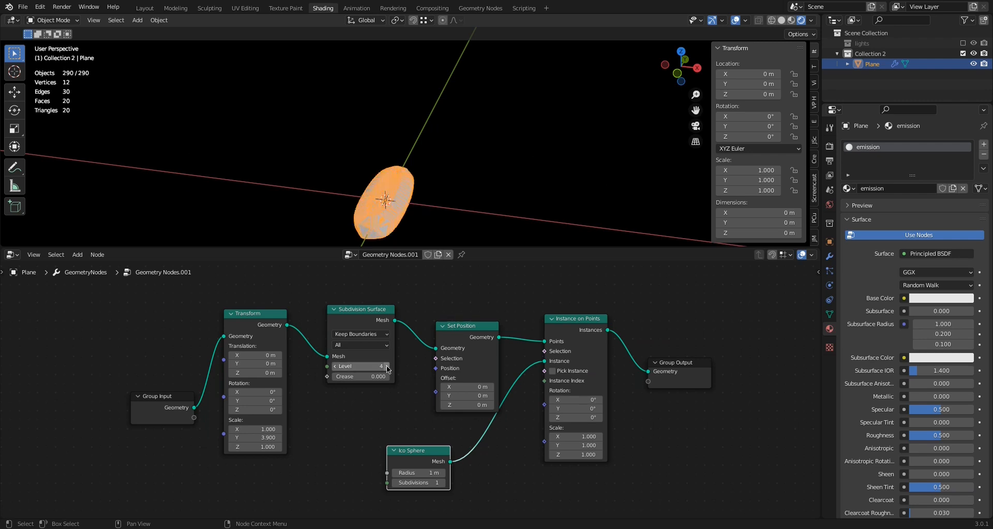
pyautogui.click(386, 366)
pyautogui.click(386, 366)
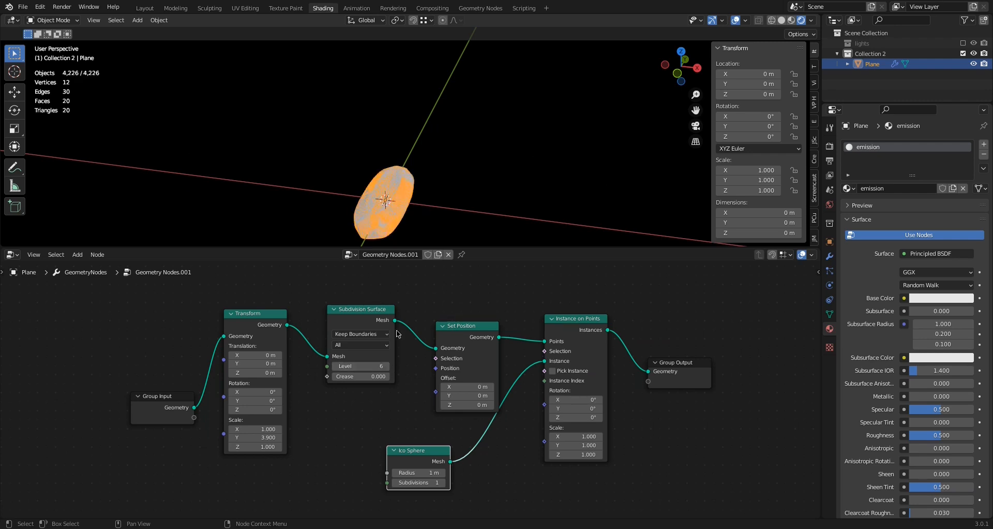
# Set the Ico Sphere node's radius to 0.01 m and inspect the instanced spheres in the viewport
pyautogui.click(416, 472)
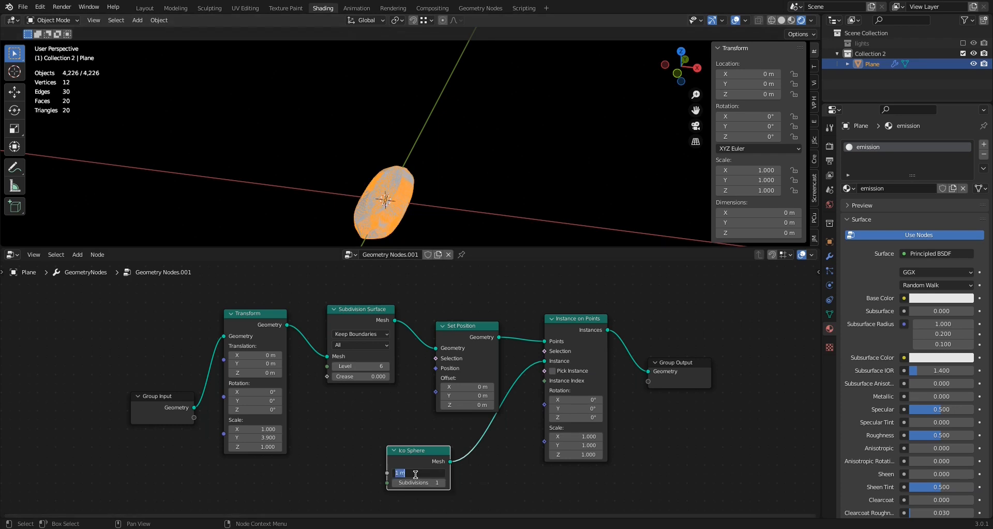
pyautogui.press('BackSpace')
pyautogui.write('.01')
pyautogui.press('Return')
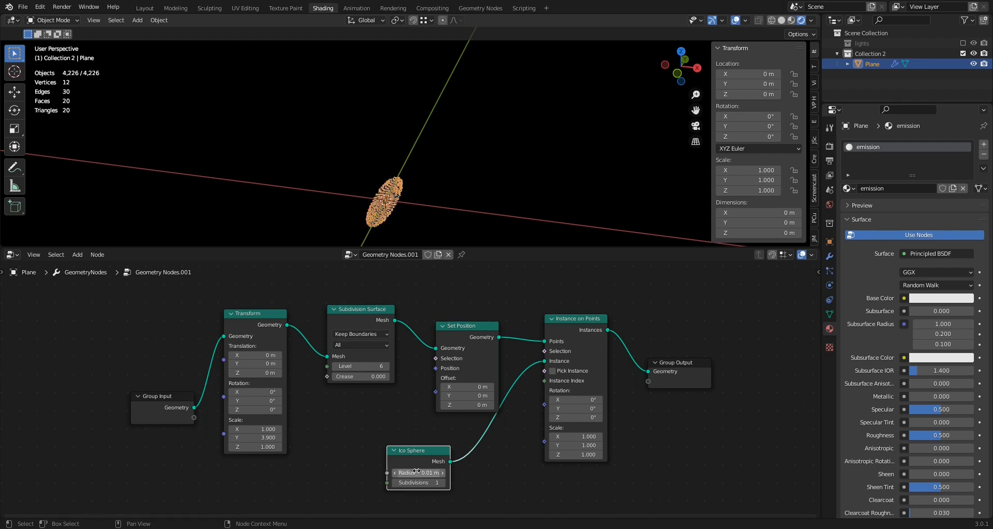
pyautogui.scroll(5, 396, 224)
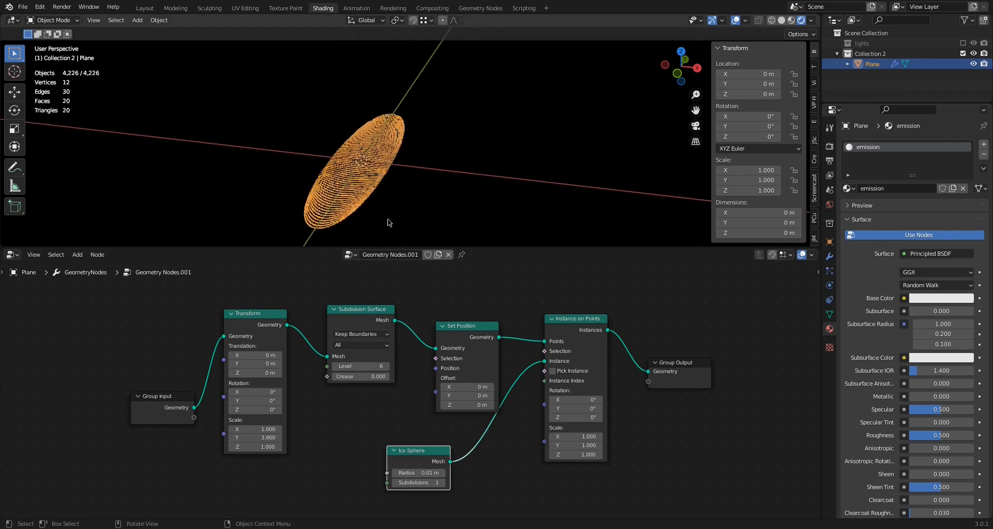
pyautogui.moveTo(390, 223); pyautogui.dragTo(376, 202, button='middle')
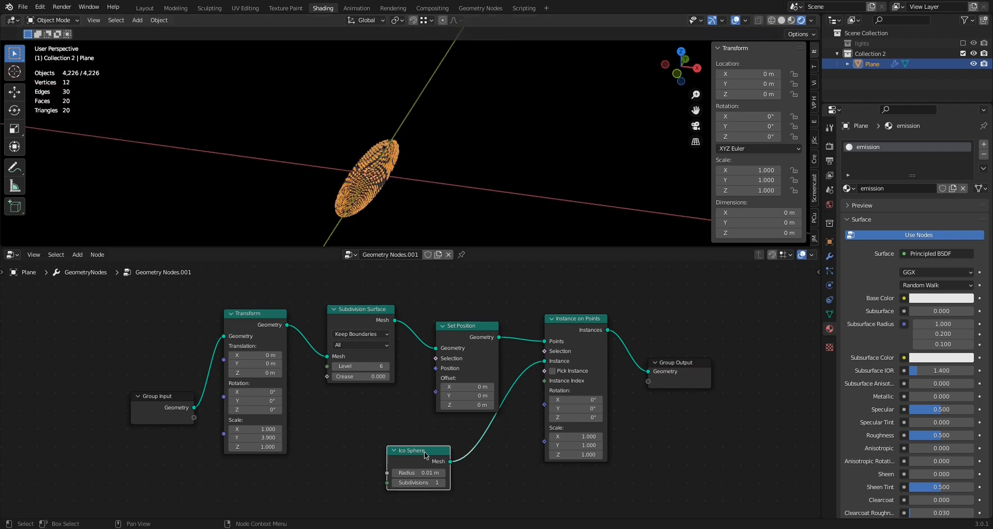
# Tidy the node layout by moving Group Input farther from Transform and placing Ico Sphere just below Set Position
pyautogui.moveTo(426, 454); pyautogui.dragTo(457, 449)
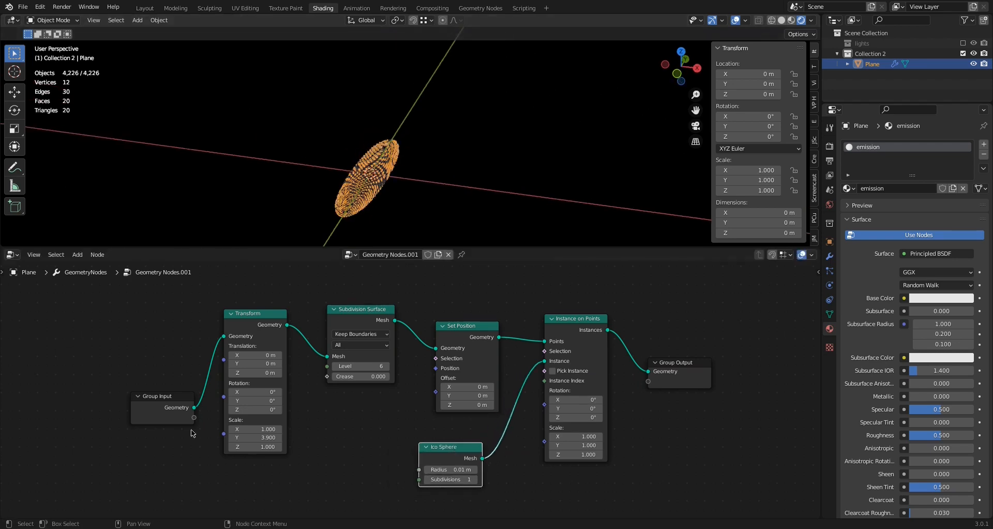
pyautogui.moveTo(156, 396); pyautogui.dragTo(119, 350)
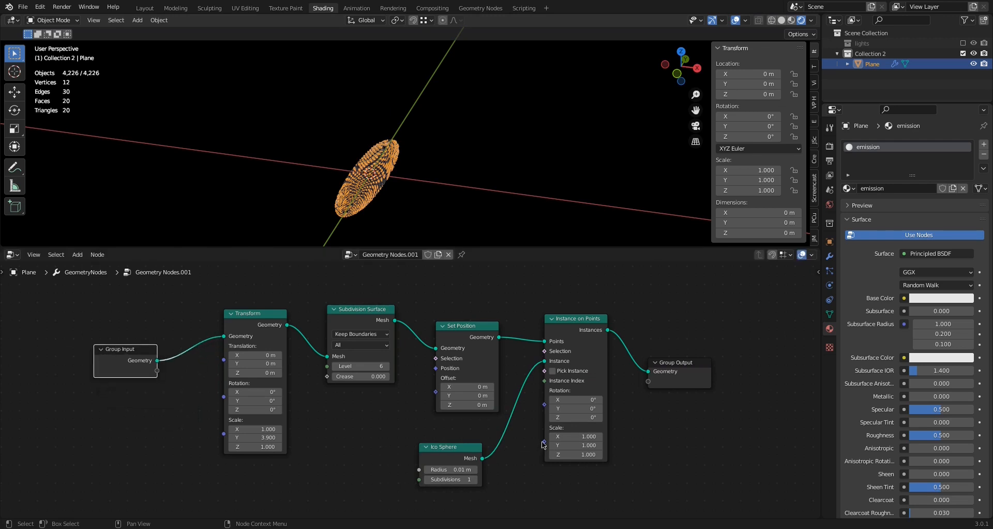
pyautogui.click(437, 452)
pyautogui.moveTo(438, 452); pyautogui.dragTo(429, 438)
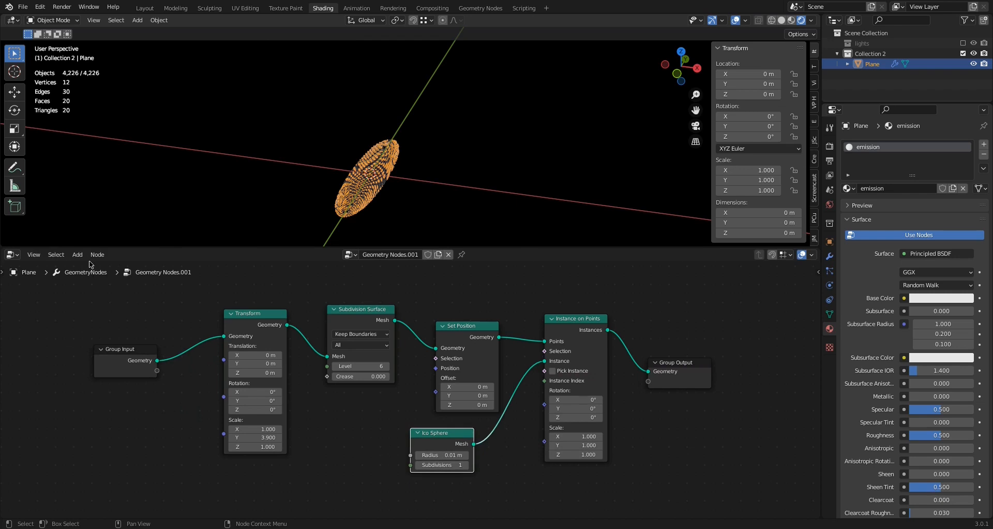
# Add a Value input node above the Group Input node
pyautogui.click(78, 255)
pyautogui.click(115, 264)
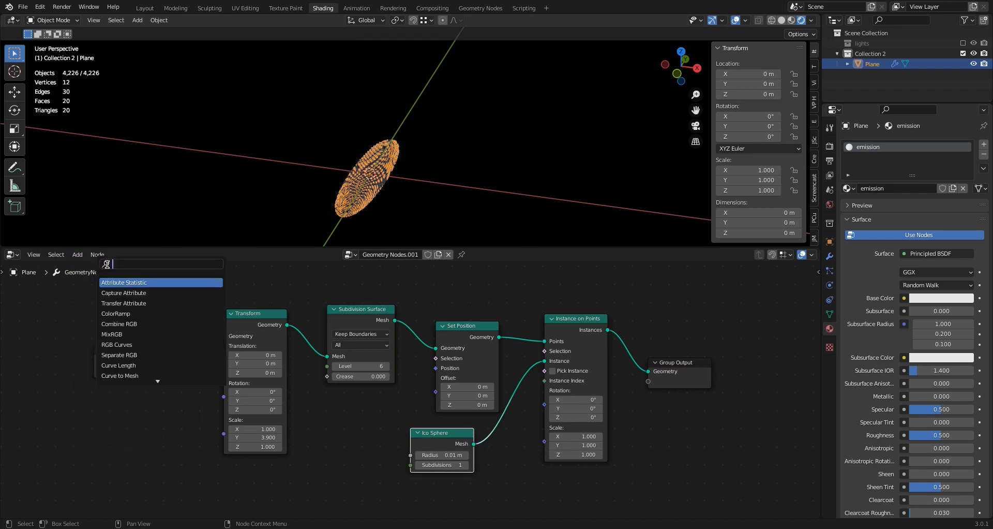
pyautogui.write('va')
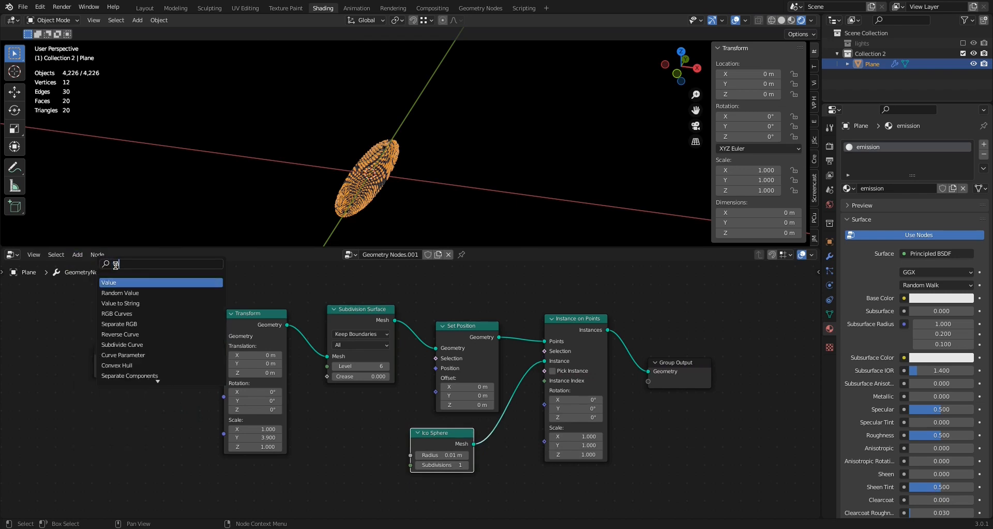
pyautogui.write('lue')
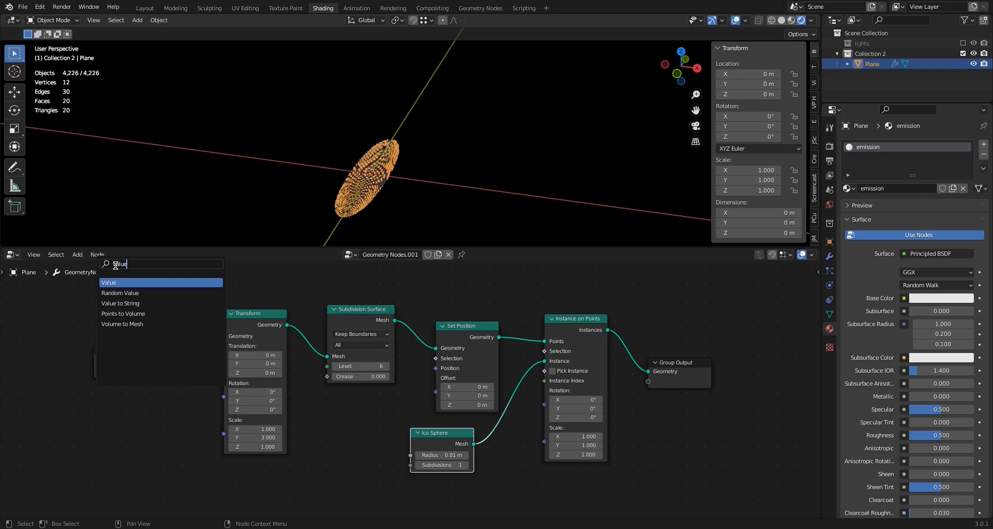
pyautogui.press('Return')
pyautogui.click(116, 268)
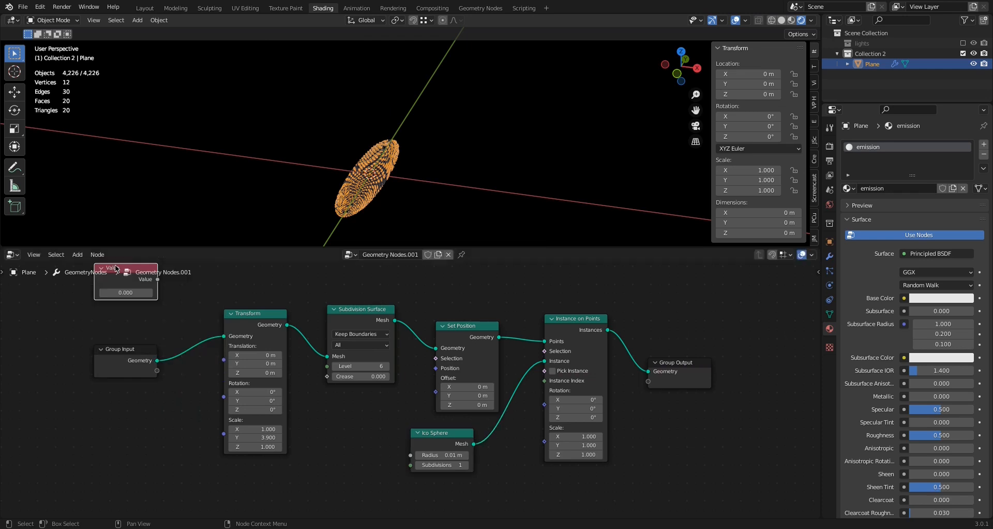
# Try driving the Instance on Points scale from the Value node set to 0.700, and delete that node
pyautogui.moveTo(115, 268); pyautogui.dragTo(544, 440)
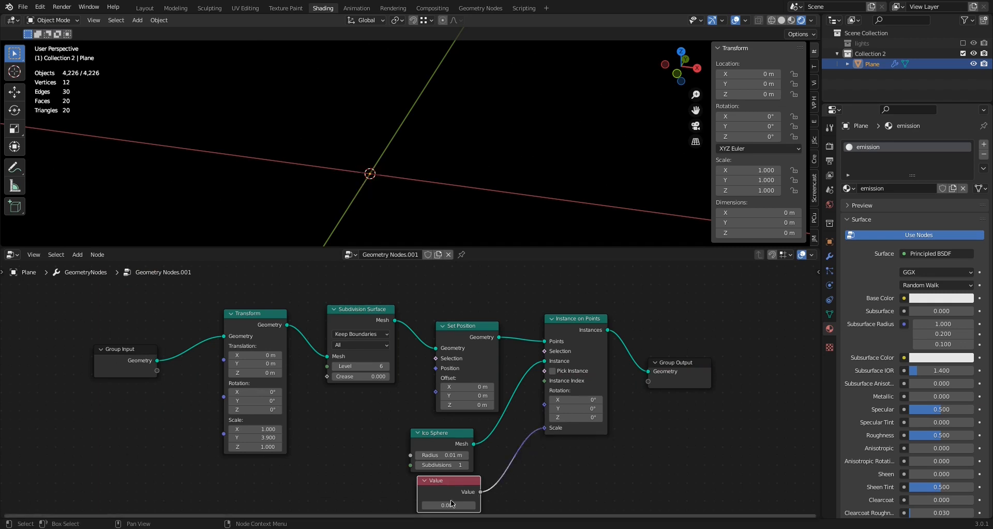
pyautogui.moveTo(452, 505)
pyautogui.mouseDown()
pyautogui.moveTo(483, 506)
pyautogui.moveTo(450, 505)
pyautogui.moveTo(466, 506)
pyautogui.mouseUp()
pyautogui.moveTo(370, 459); pyautogui.dragTo(385, 415, button='middle')
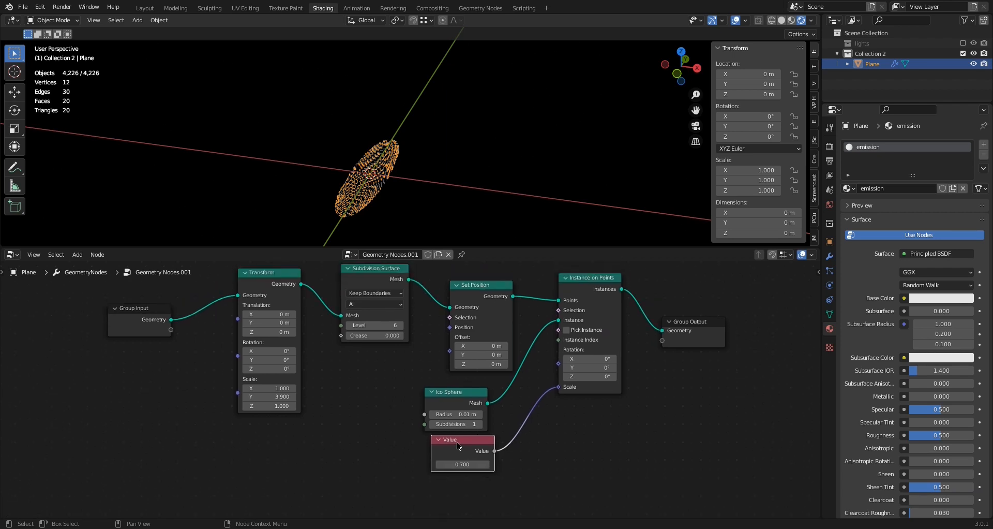
pyautogui.press('x')
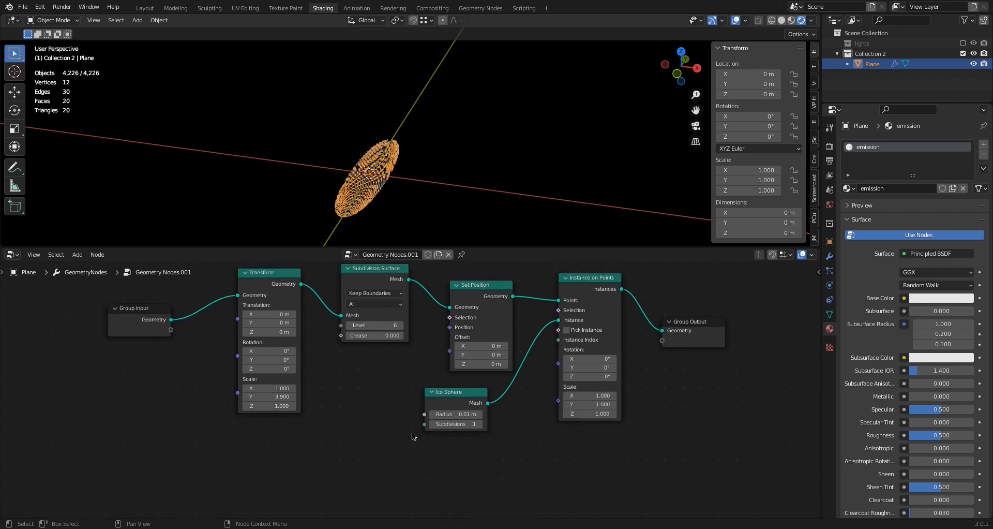
# Add a Math node below Ico Sphere and connect its output to the Scale input of Instance on Points
pyautogui.click(78, 254)
pyautogui.moveTo(100, 388)
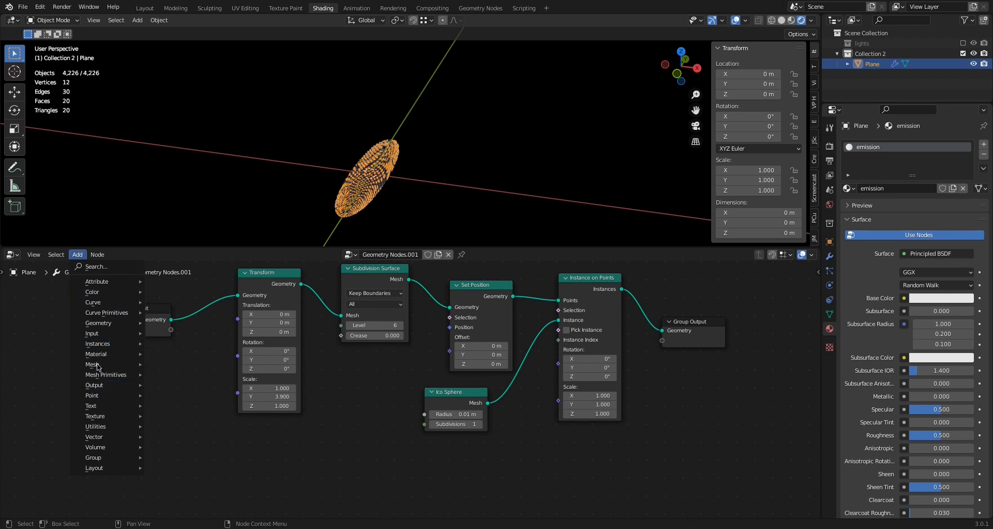
pyautogui.moveTo(97, 430)
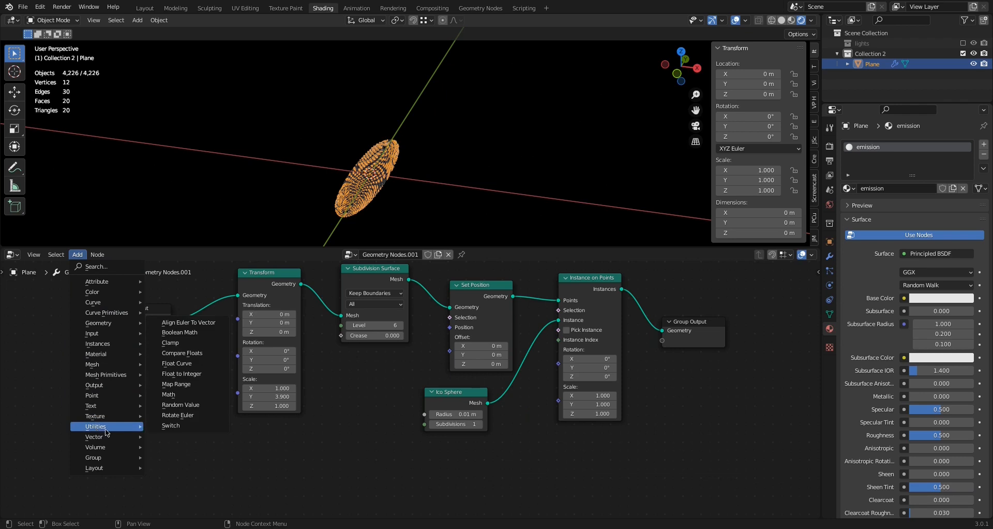
pyautogui.click(170, 394)
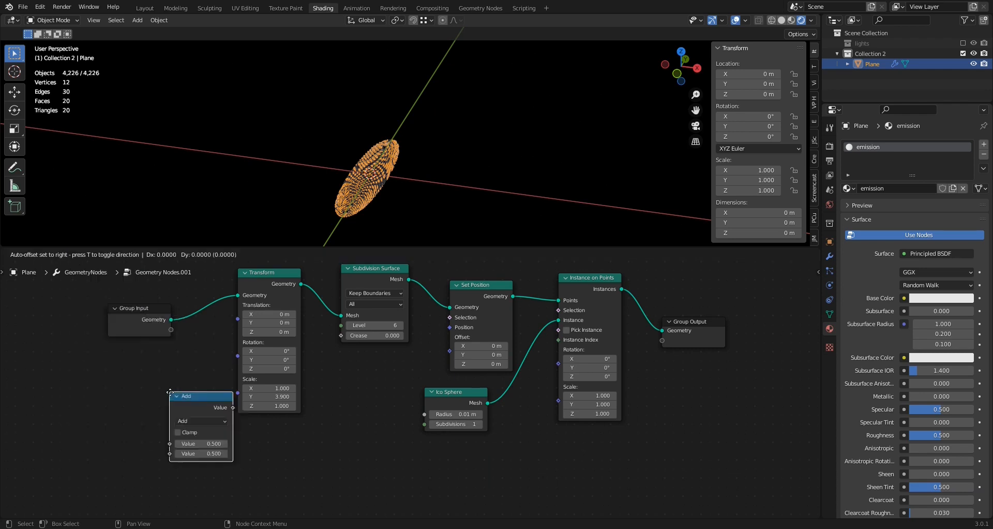
pyautogui.click(422, 446)
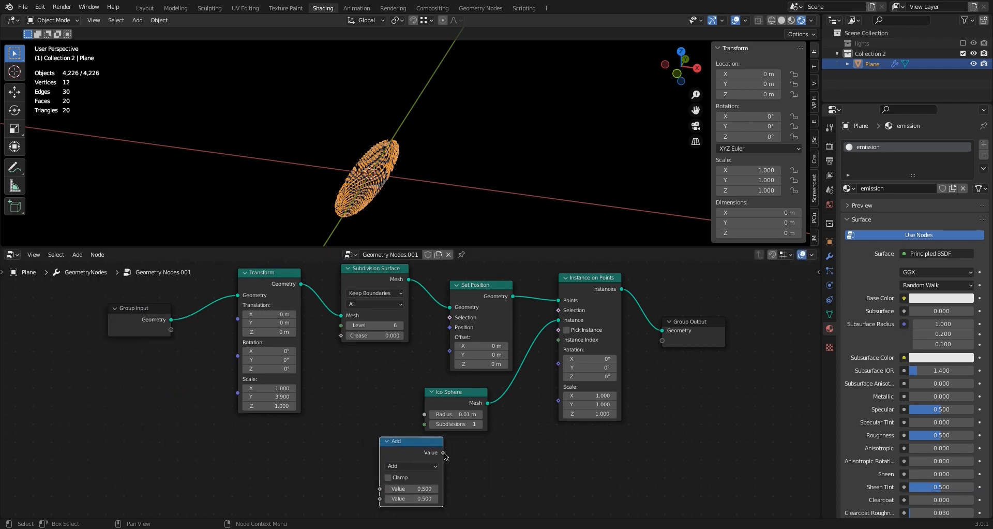
pyautogui.moveTo(443, 453); pyautogui.dragTo(559, 401)
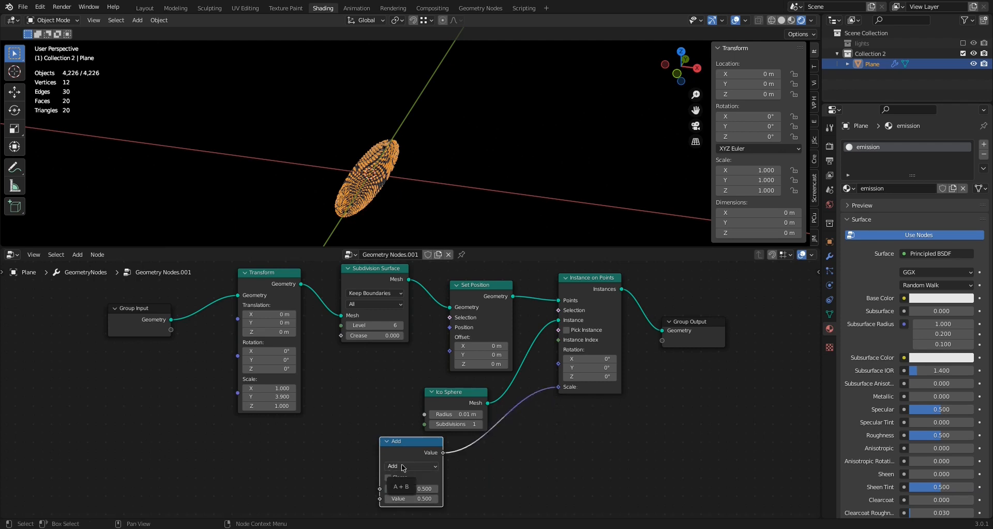
# Set the Math node to Multiply with values 1 and 0.9, and expose its second value as a Group Input socket
pyautogui.click(402, 464)
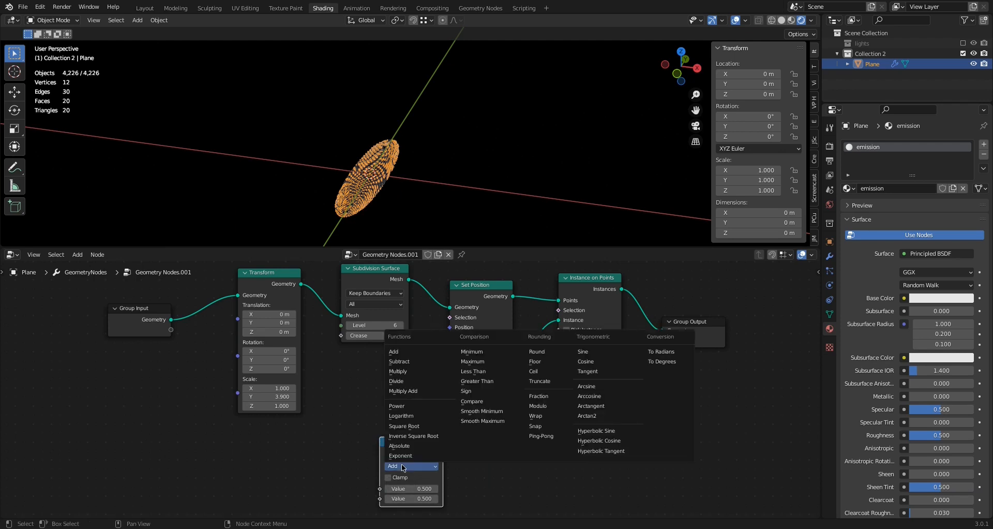
pyautogui.click(401, 371)
pyautogui.click(416, 489)
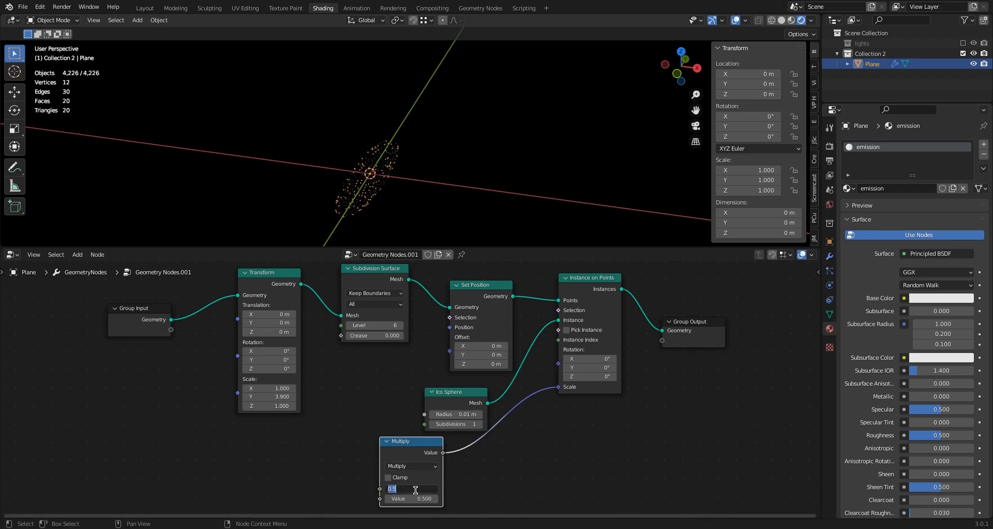
pyautogui.write('1')
pyautogui.press('Return')
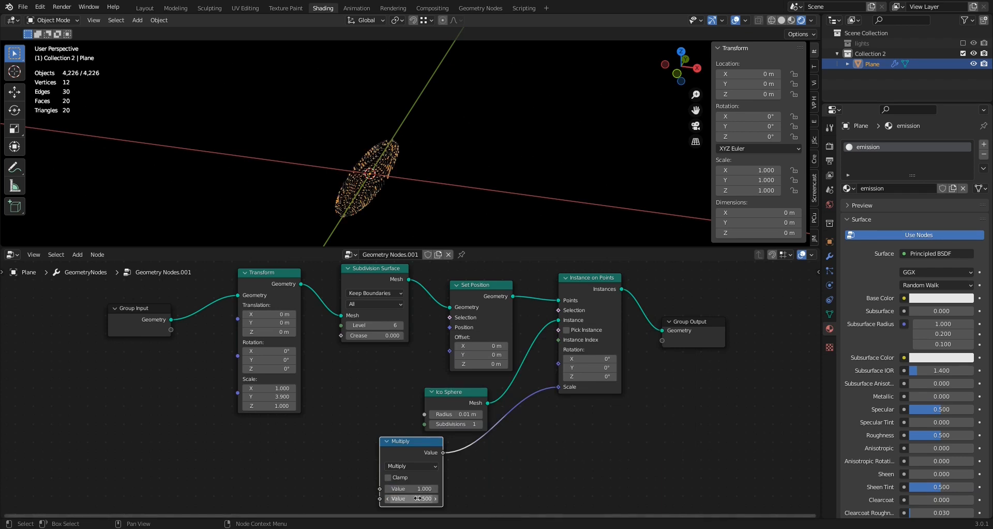
pyautogui.moveTo(408, 498); pyautogui.dragTo(173, 331)
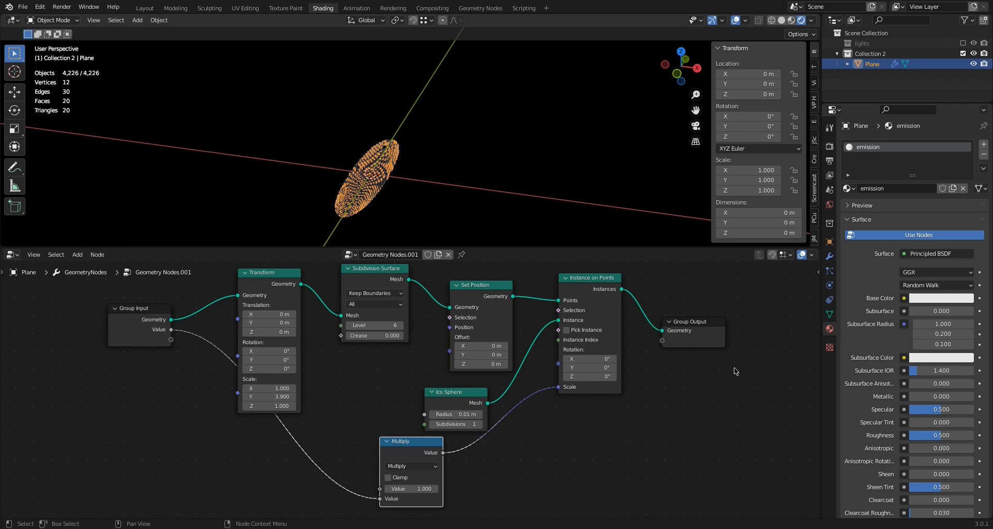
# Check the reference starfield node screenshot and rename the group's Value input as star-diameter
pyautogui.press('n')
pyautogui.click(815, 322)
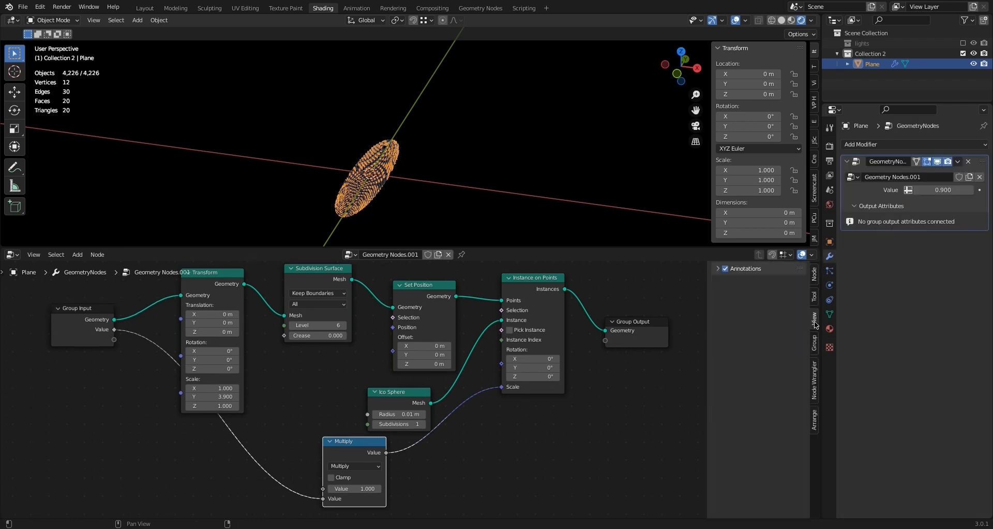
pyautogui.click(815, 342)
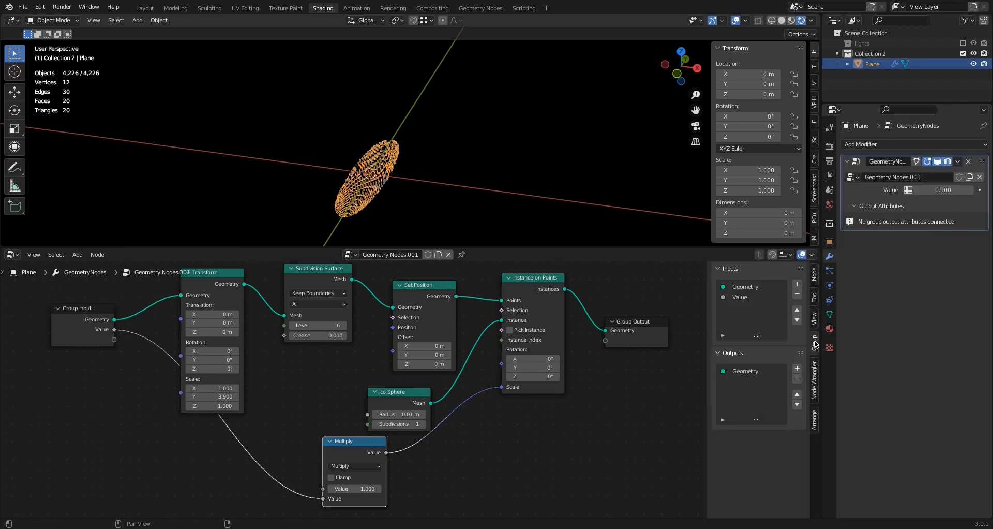
pyautogui.click(744, 298)
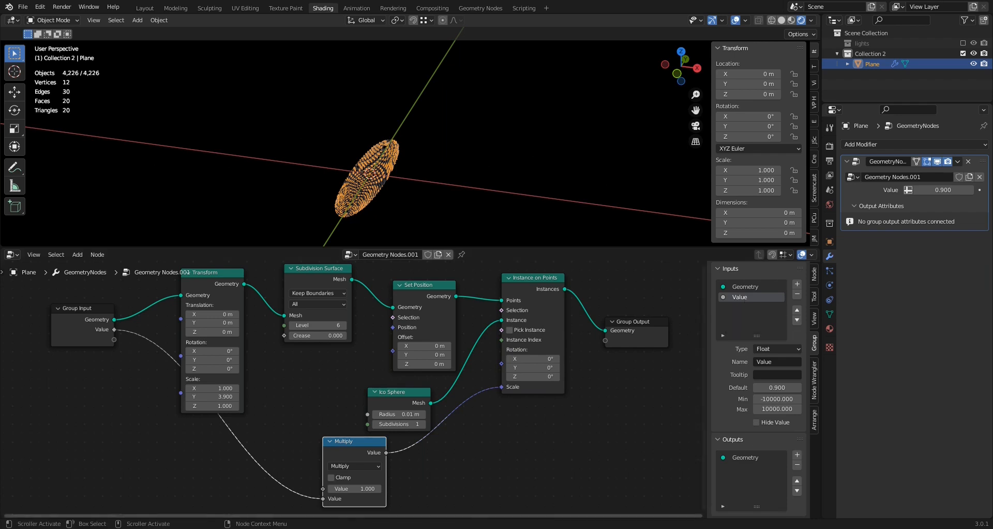
pyautogui.click(611, 518)
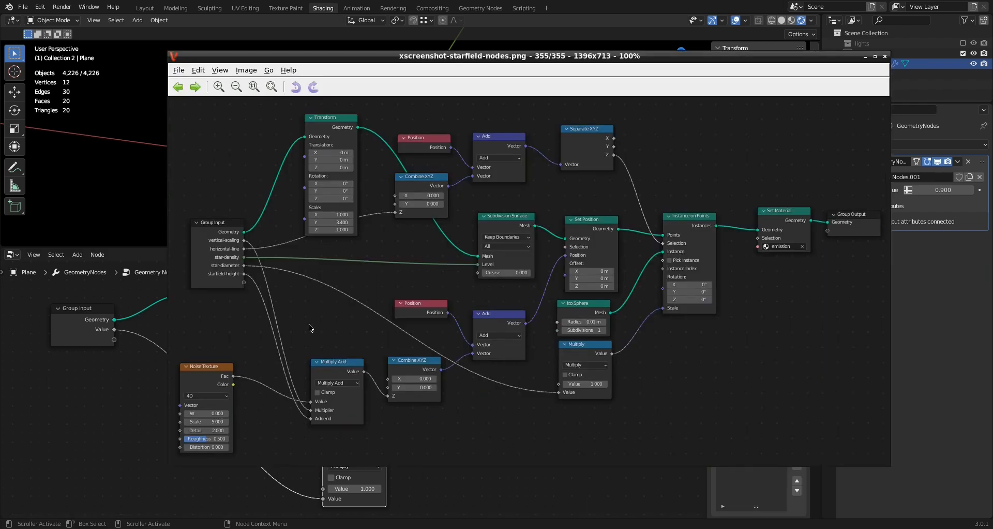
pyautogui.scroll(1, 230, 274)
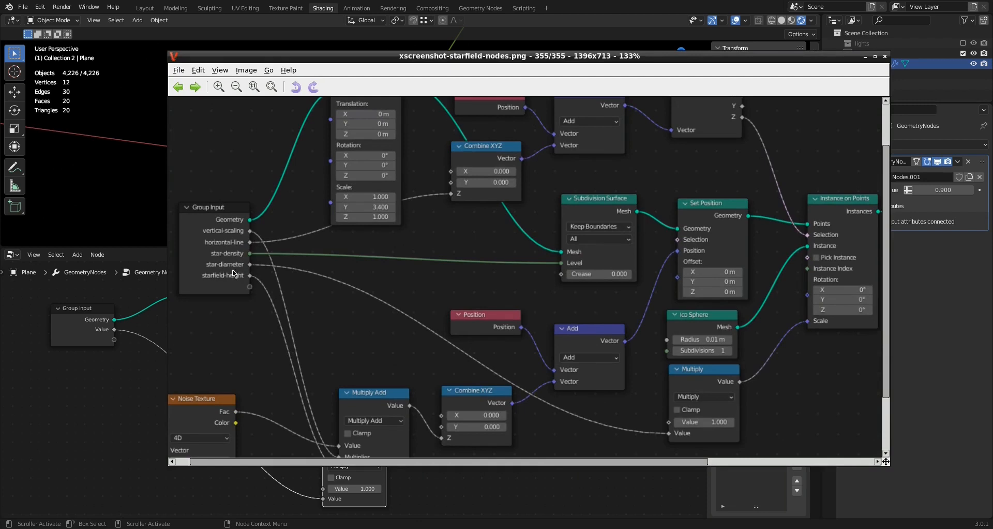
pyautogui.click(117, 400)
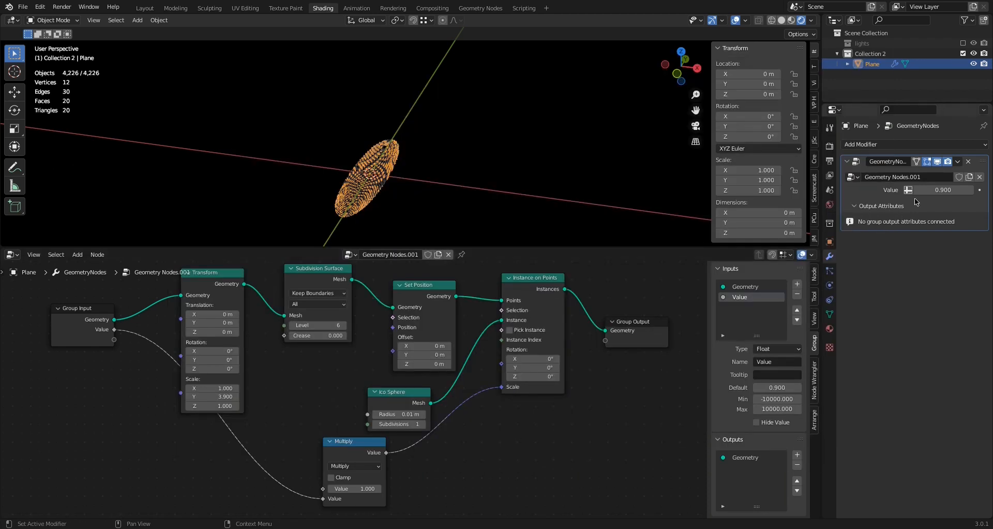
pyautogui.click(760, 364)
pyautogui.write('s')
pyautogui.write('tar-diameter')
pyautogui.press('Return')
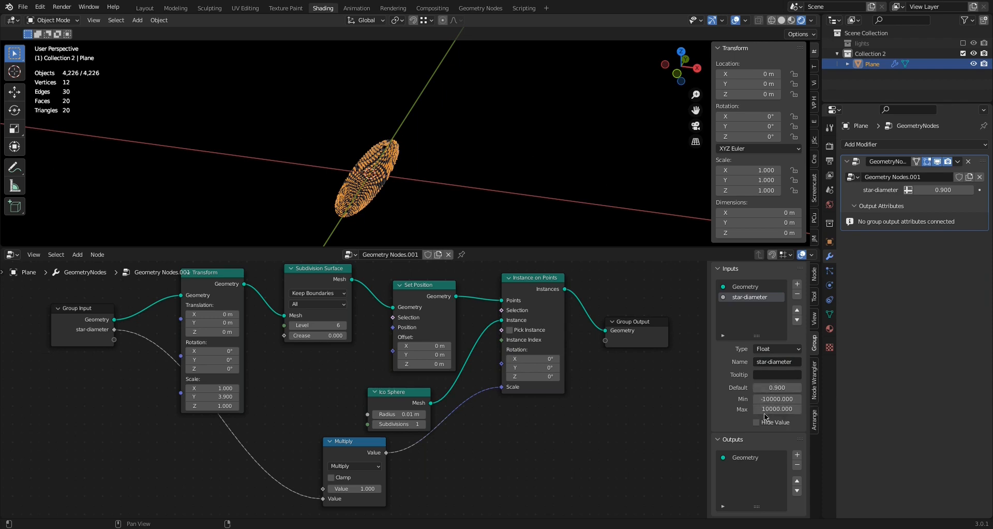
# Give the star-diameter input a default of 1, set its modifier value to 1.050, and inspect the star sizes
pyautogui.moveTo(941, 189)
pyautogui.mouseDown()
pyautogui.moveTo(985, 190)
pyautogui.moveTo(929, 190)
pyautogui.moveTo(957, 190)
pyautogui.moveTo(947, 189)
pyautogui.mouseUp()
pyautogui.scroll(4, 425, 202)
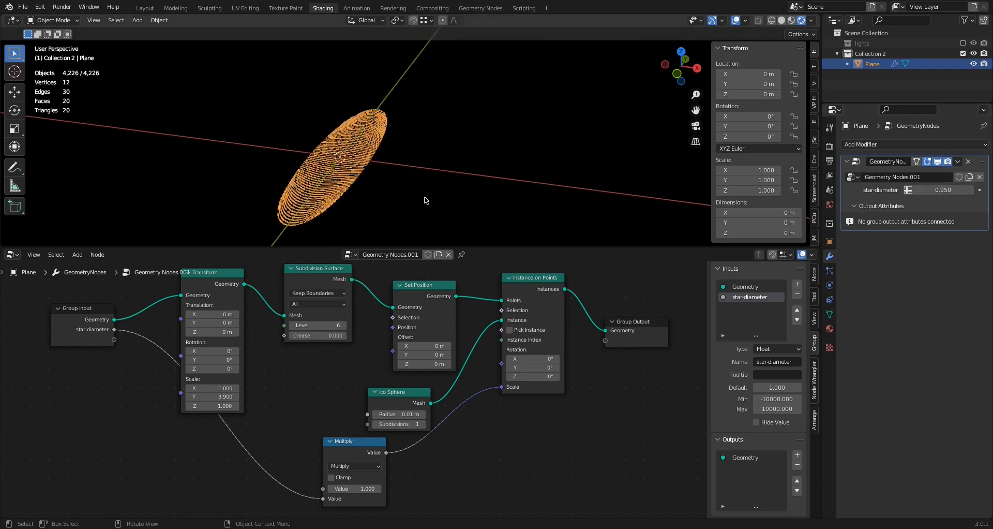
pyautogui.moveTo(932, 190)
pyautogui.mouseDown()
pyautogui.moveTo(967, 190)
pyautogui.moveTo(929, 190)
pyautogui.moveTo(941, 189)
pyautogui.mouseUp()
pyautogui.moveTo(943, 190); pyautogui.dragTo(910, 190)
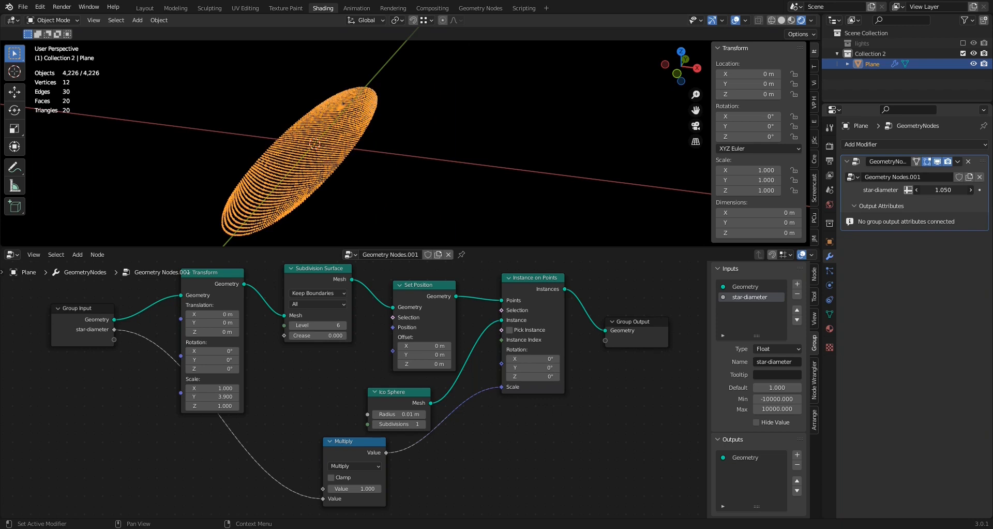
pyautogui.moveTo(348, 184); pyautogui.dragTo(384, 271, button='middle')
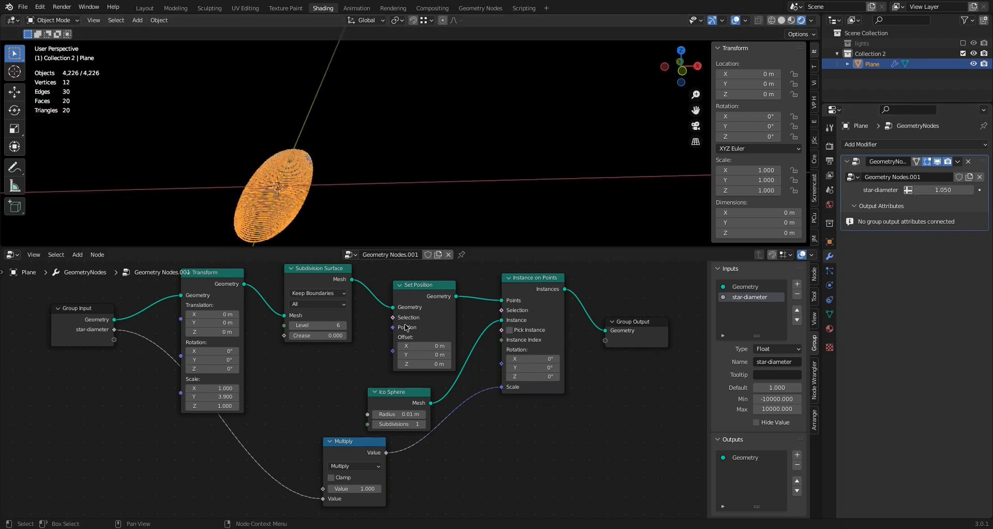
# Examine the reference starfield node screenshot for the remaining group inputs and the nodes they connect to
pyautogui.scroll(-2, 262, 411)
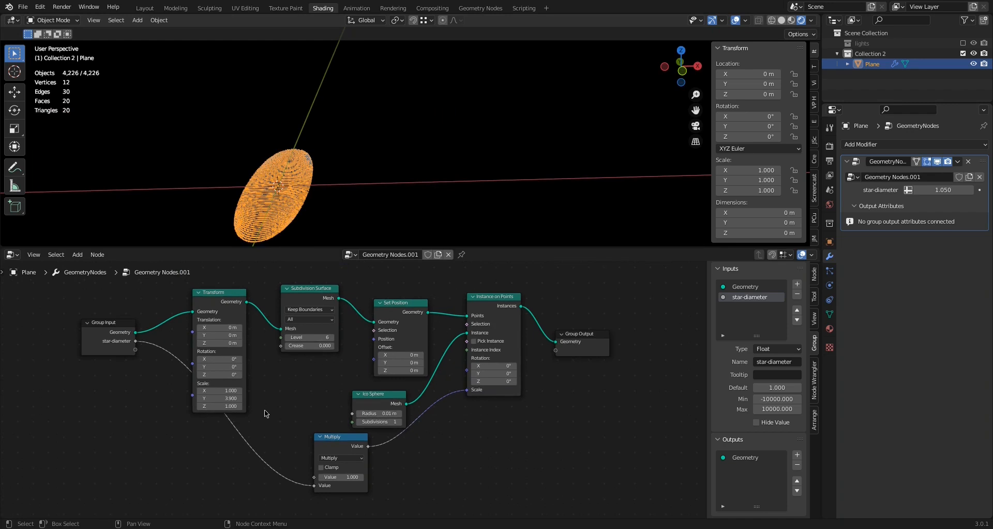
pyautogui.moveTo(264, 413); pyautogui.dragTo(304, 379, button='middle')
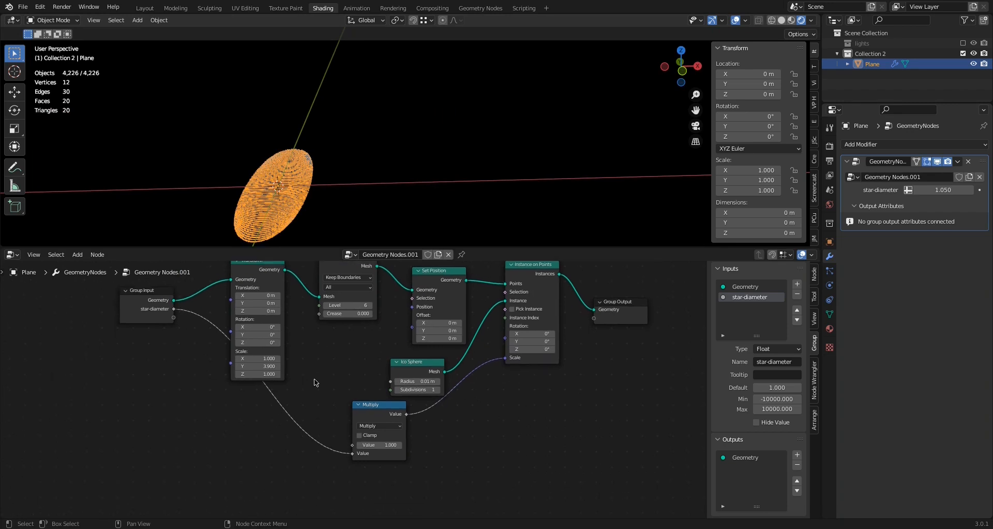
pyautogui.click(696, 526)
pyautogui.click(670, 518)
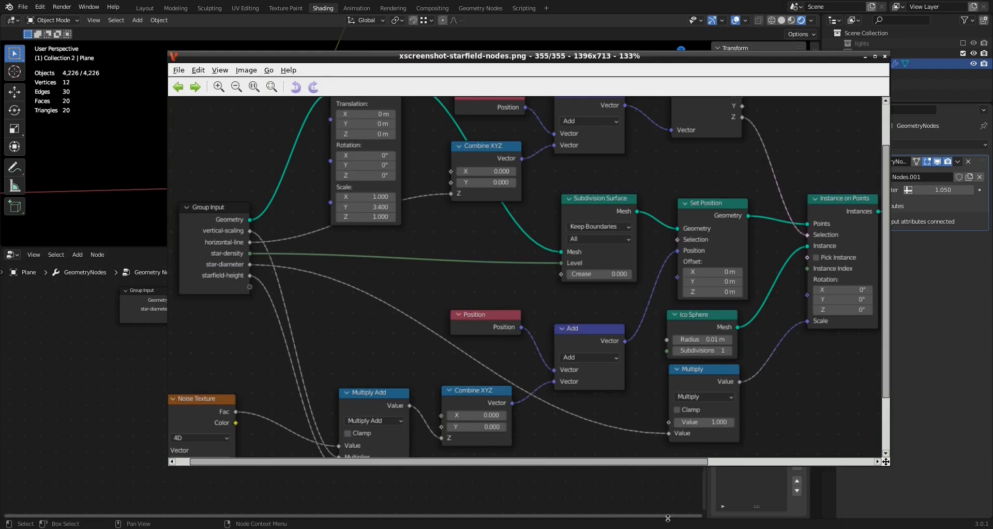
pyautogui.scroll(-2, 549, 316)
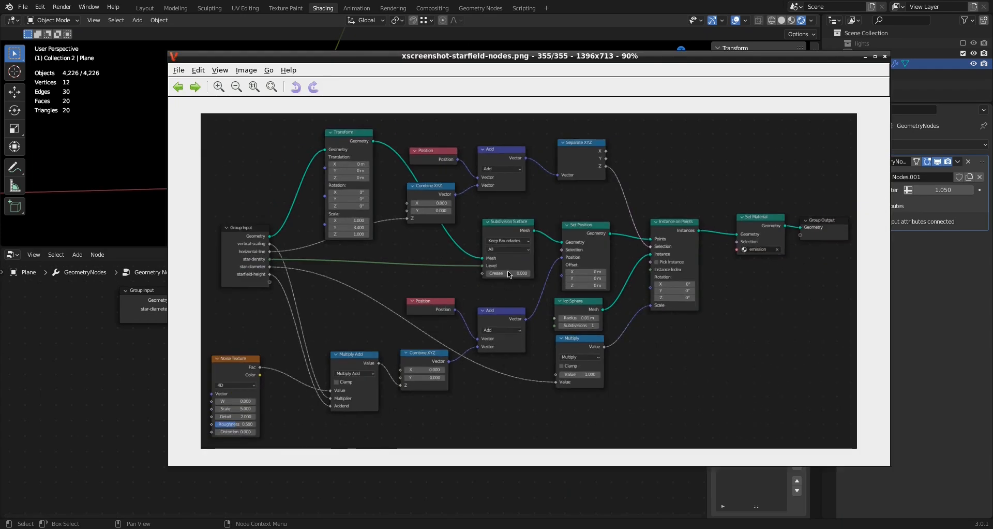
pyautogui.scroll(1, 509, 272)
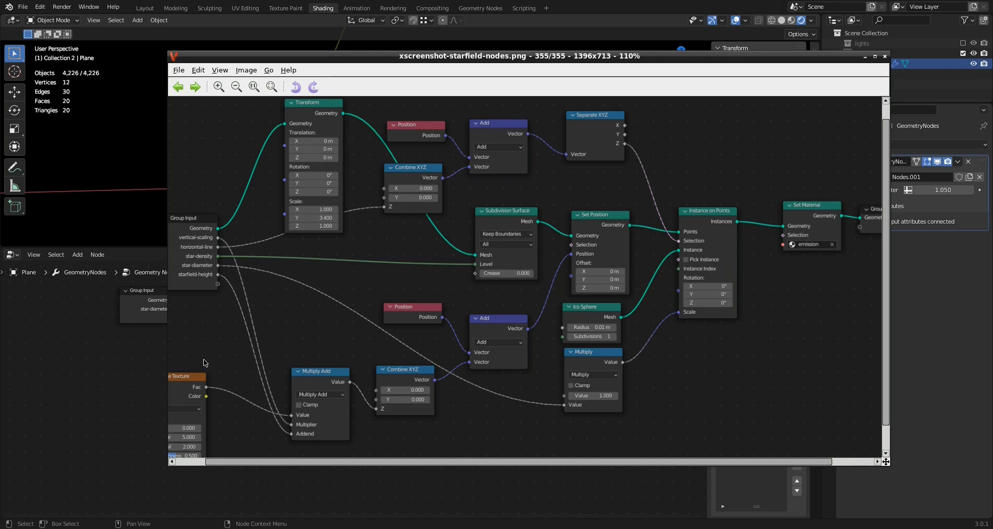
pyautogui.scroll(-1, 206, 363)
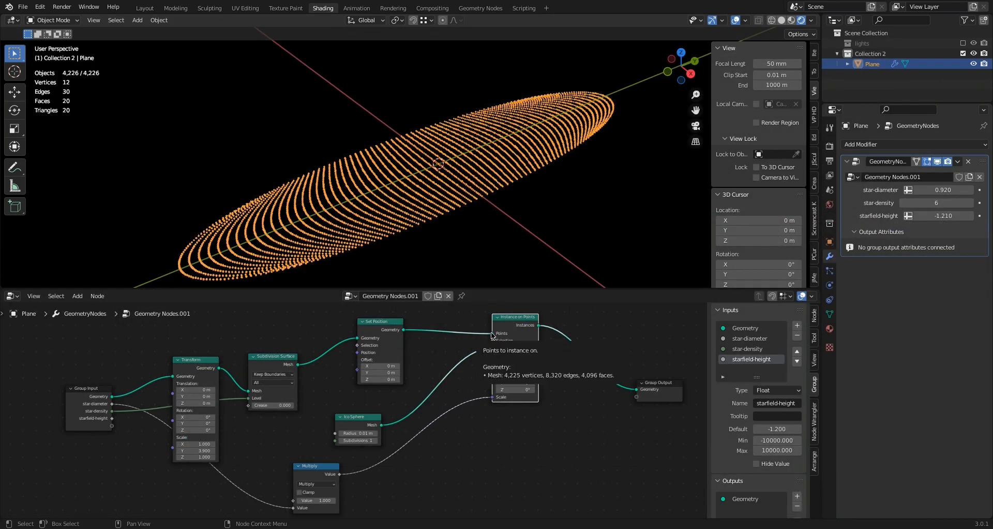
# Link Set Position's geometry directly to Group Output, bypassing Instance on Points, and set star-density to 5
pyautogui.moveTo(492, 336); pyautogui.dragTo(636, 394)
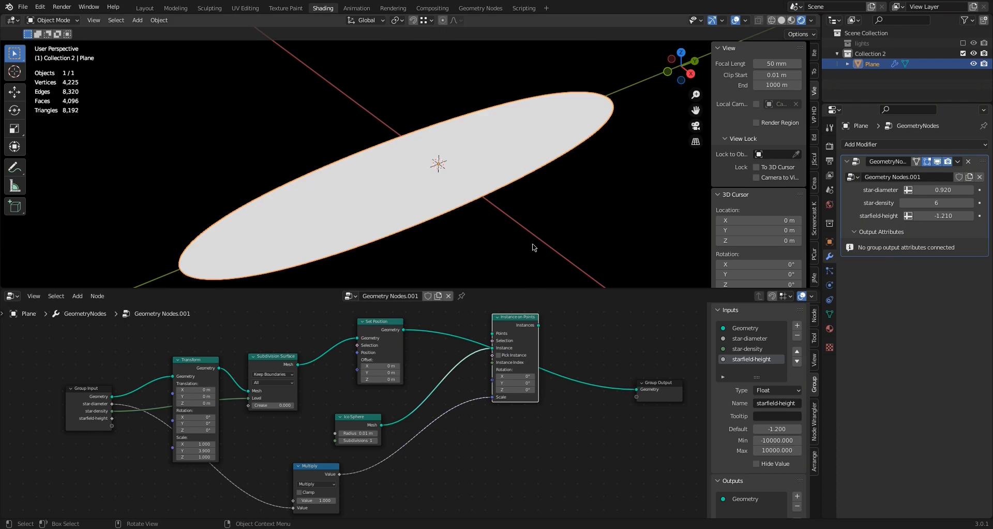
pyautogui.click(903, 203)
pyautogui.scroll(-2, 337, 228)
# Add a Noise Texture node in the empty area below the Group Input and Transform nodes
pyautogui.scroll(-2, 333, 401)
pyautogui.moveTo(332, 401); pyautogui.dragTo(367, 369, button='middle')
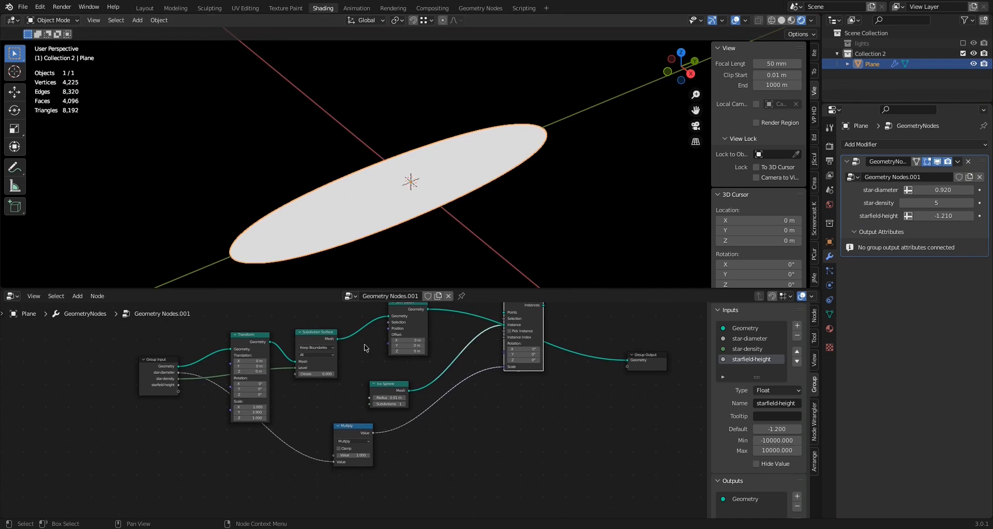
pyautogui.click(78, 296)
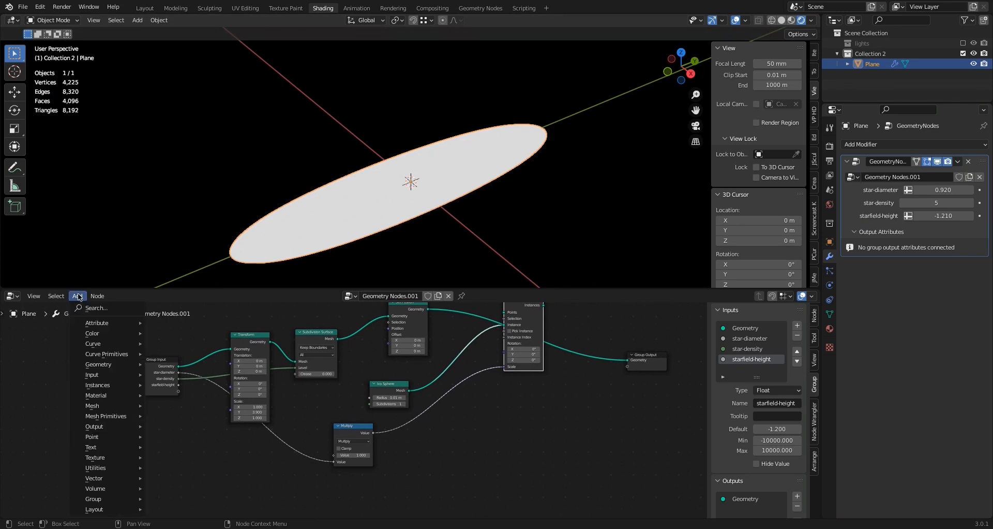
pyautogui.moveTo(103, 386)
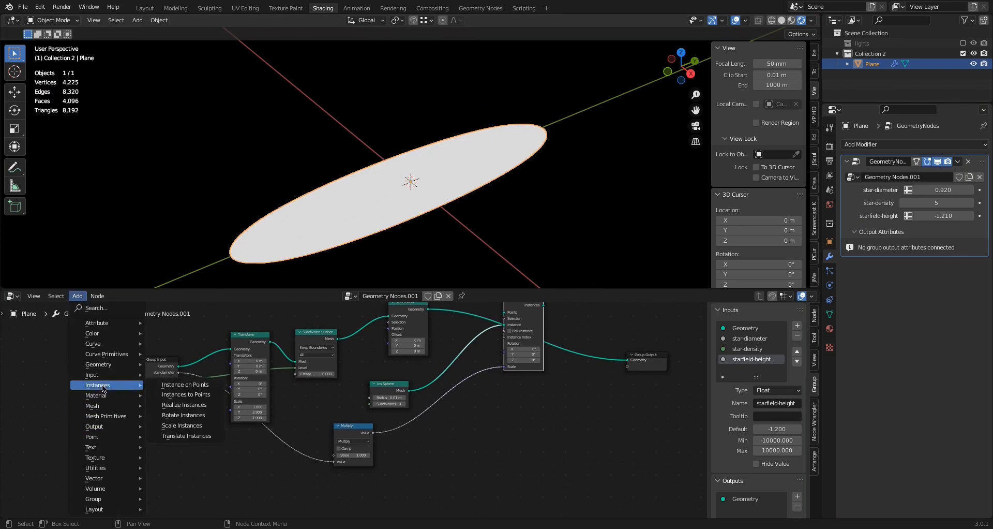
pyautogui.moveTo(106, 461)
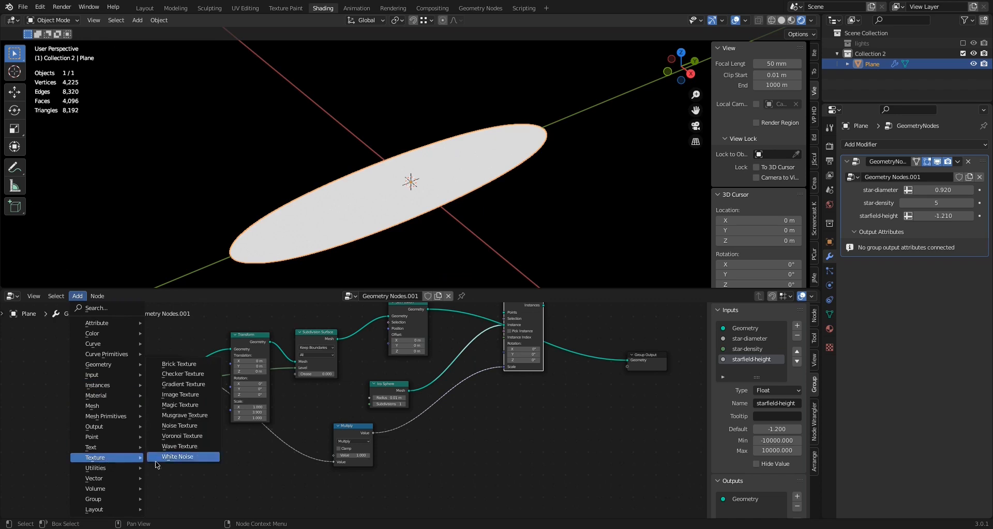
pyautogui.click(164, 425)
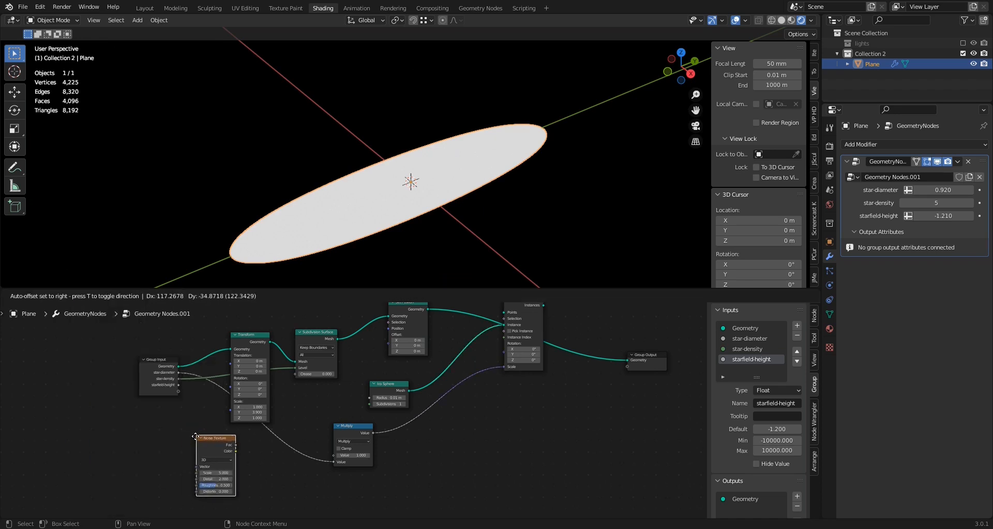
pyautogui.click(188, 470)
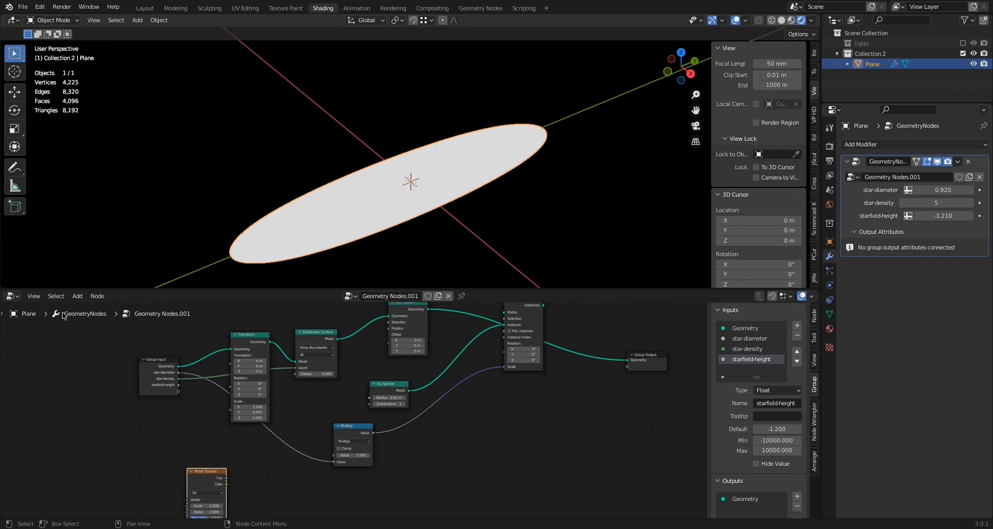
# Add a Position node just above the Noise Texture node
pyautogui.click(76, 297)
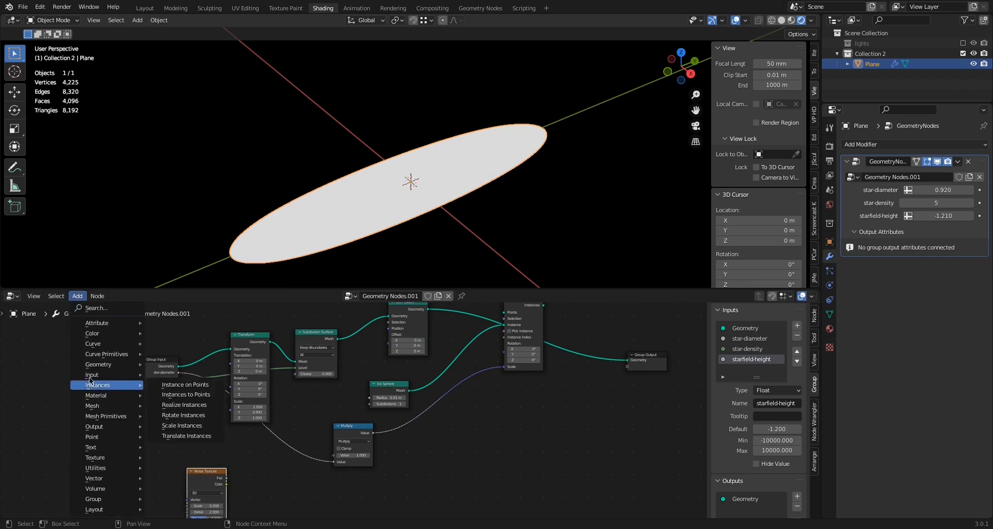
pyautogui.moveTo(101, 378)
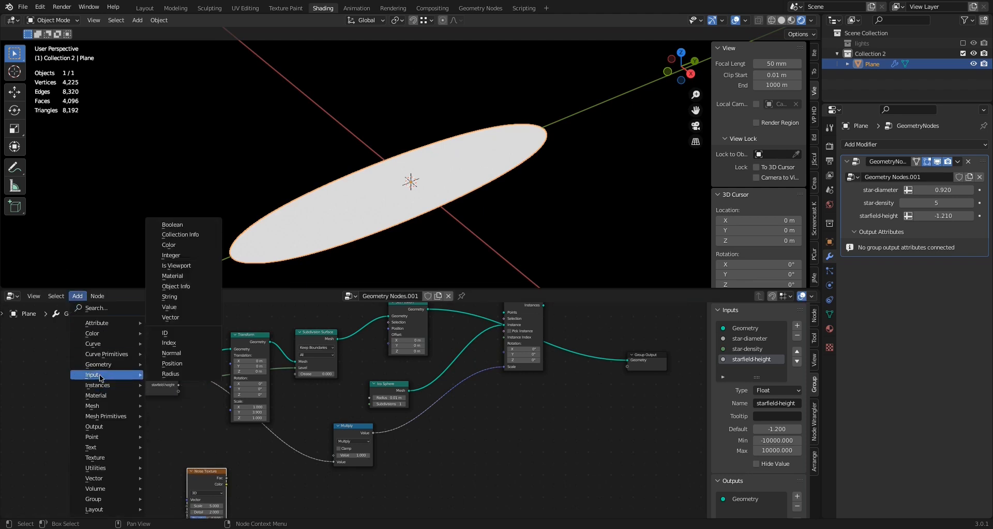
pyautogui.click(171, 363)
pyautogui.click(182, 439)
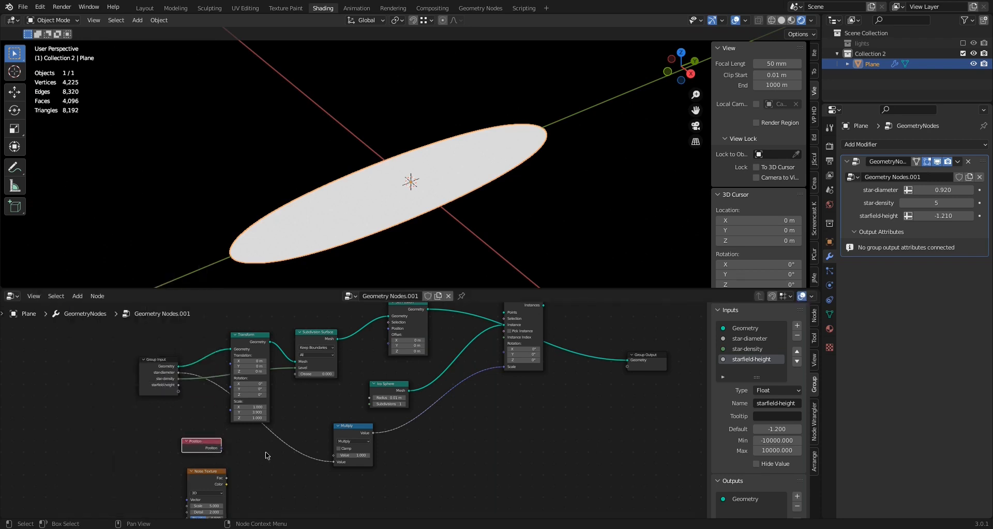
# Add a Vector Math node set to Add beside the Noise Texture node, spacing the two nodes slightly apart
pyautogui.click(77, 296)
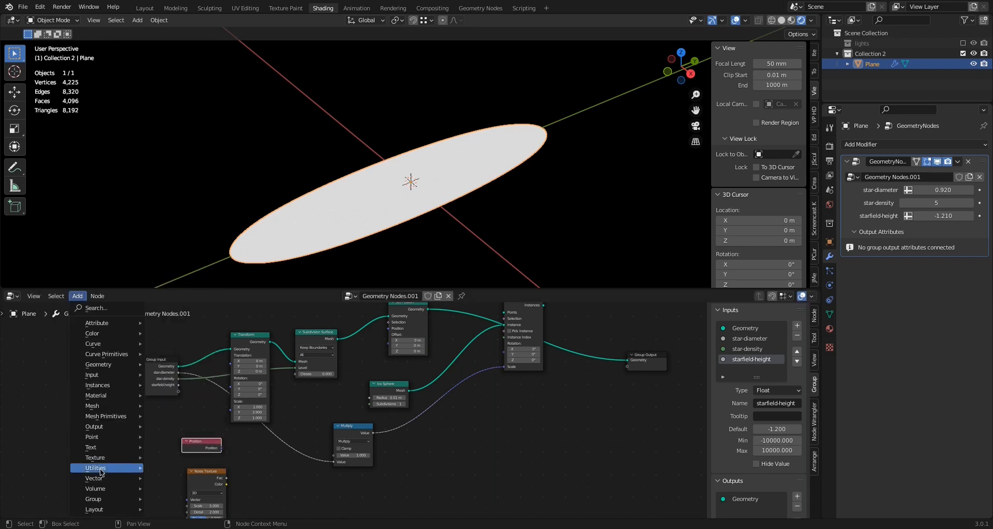
pyautogui.moveTo(102, 480)
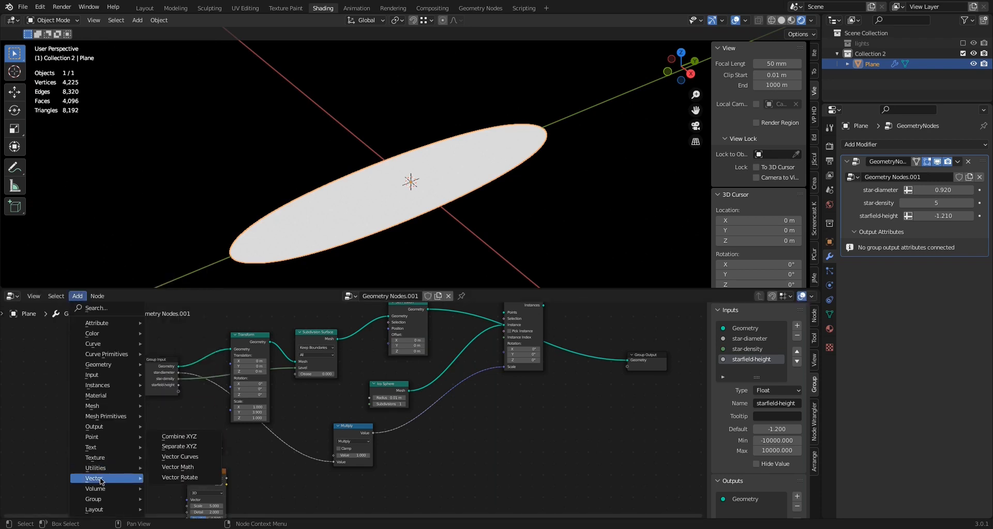
pyautogui.click(174, 467)
pyautogui.click(235, 469)
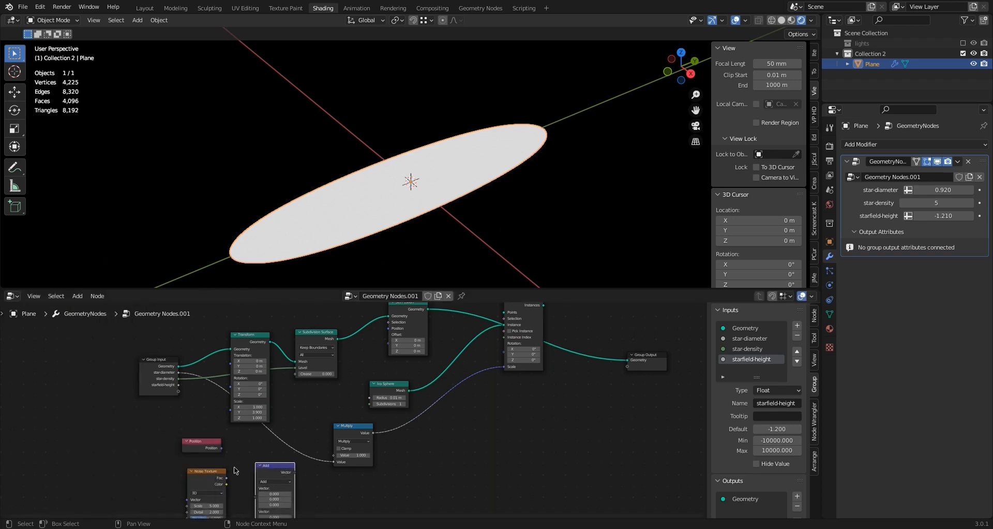
pyautogui.moveTo(211, 470); pyautogui.dragTo(196, 473)
# Link Position and the Noise Texture's Fac output to the two vector inputs of the Add node
pyautogui.scroll(2, 232, 479)
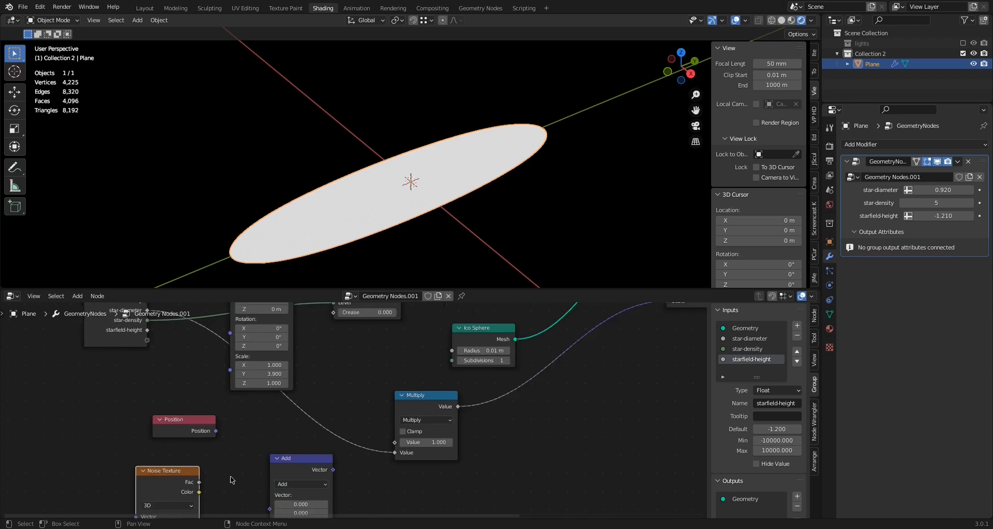
pyautogui.scroll(1, 230, 478)
pyautogui.moveTo(233, 467); pyautogui.dragTo(246, 424, button='middle')
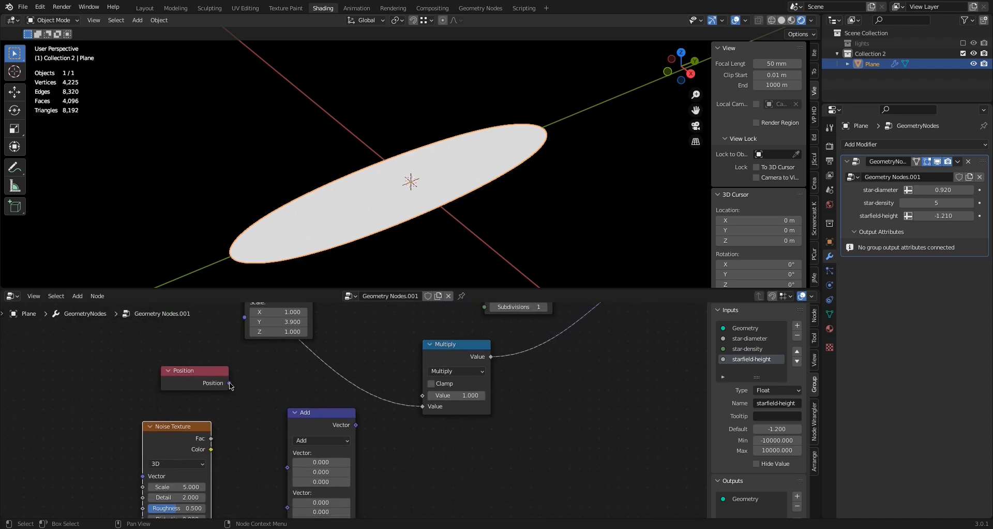
pyautogui.moveTo(229, 384); pyautogui.dragTo(288, 467)
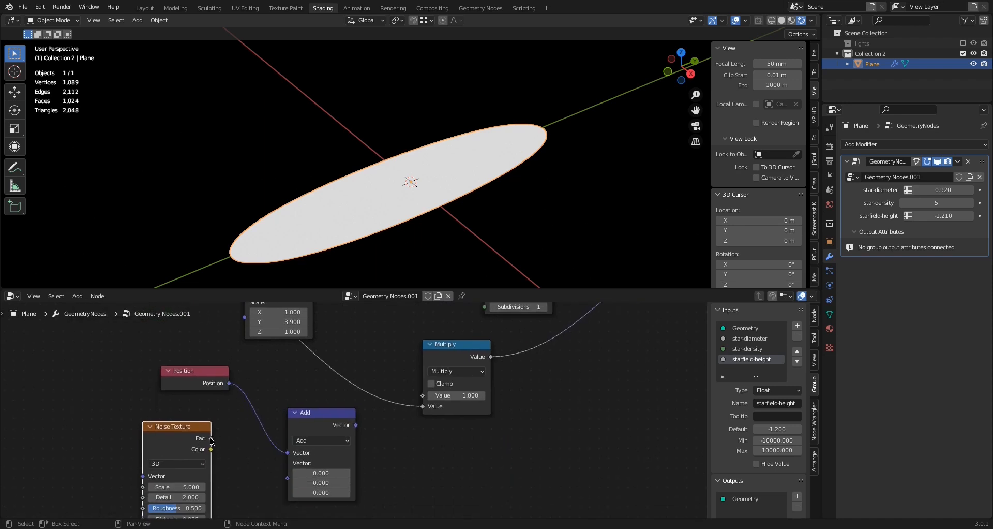
pyautogui.moveTo(211, 439); pyautogui.dragTo(288, 478)
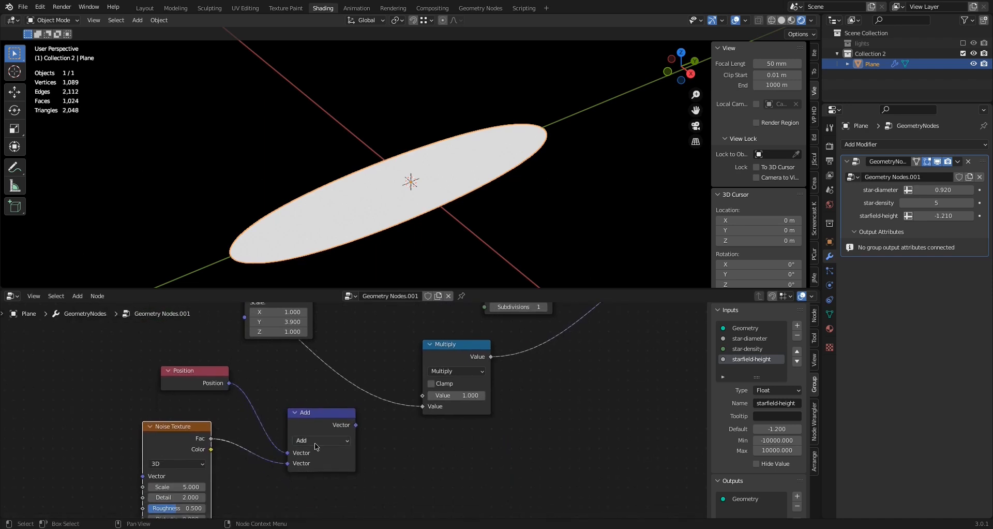
pyautogui.moveTo(319, 416); pyautogui.dragTo(305, 418)
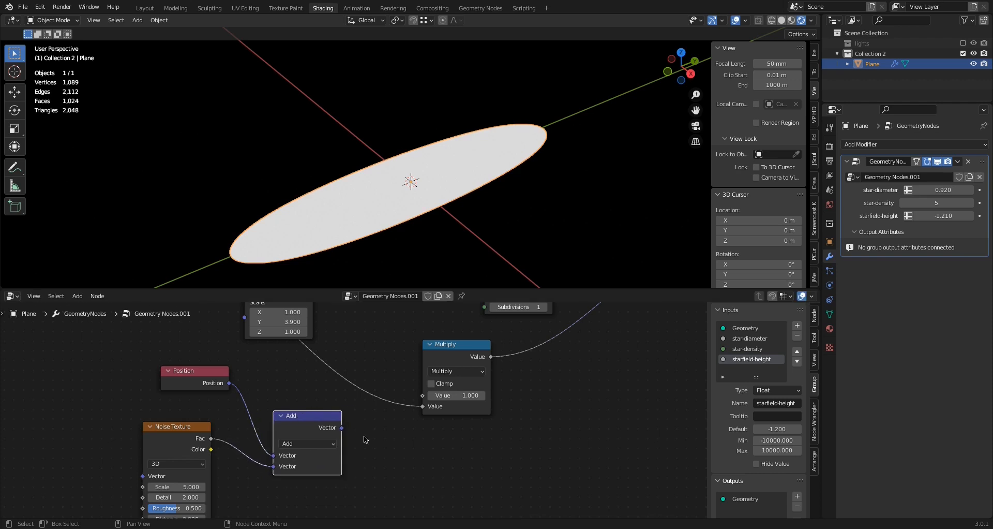
# Link the vector Add node's output to the Position input of Set Position
pyautogui.scroll(1, 366, 438)
pyautogui.moveTo(369, 439); pyautogui.dragTo(314, 483, button='middle')
pyautogui.scroll(-3, 313, 483)
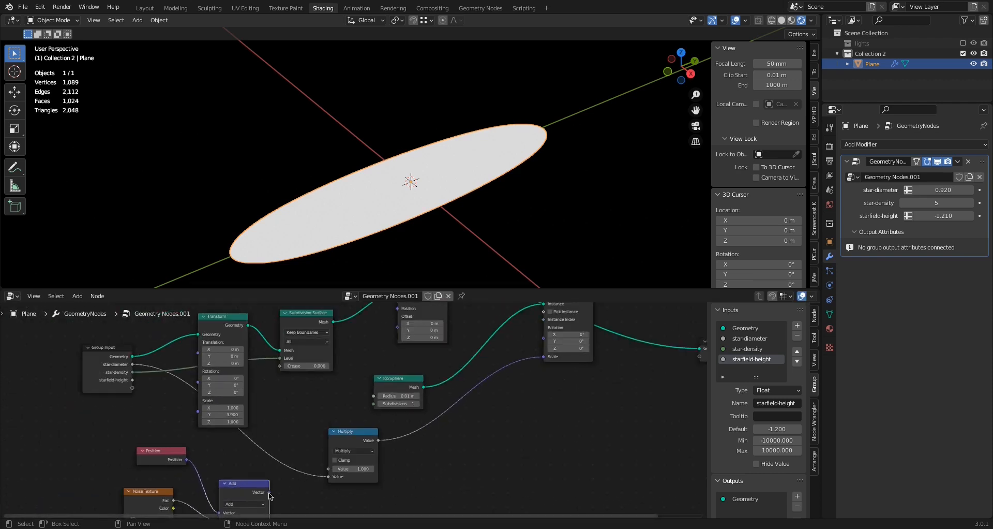
pyautogui.moveTo(270, 493); pyautogui.dragTo(397, 409)
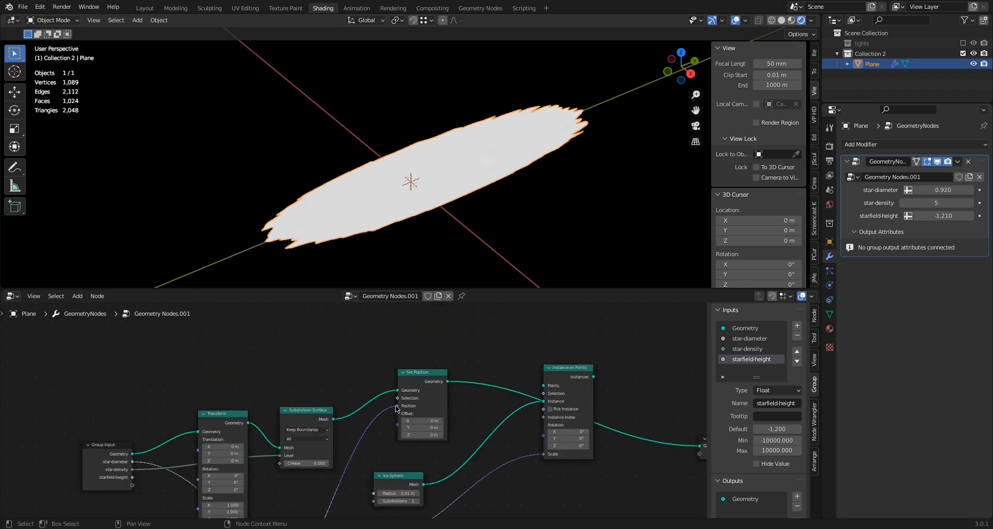
# Switch the viewport to solid shading, set star-density to 4, and inspect the displaced mesh from the side
pyautogui.moveTo(377, 249); pyautogui.dragTo(480, 239, button='middle')
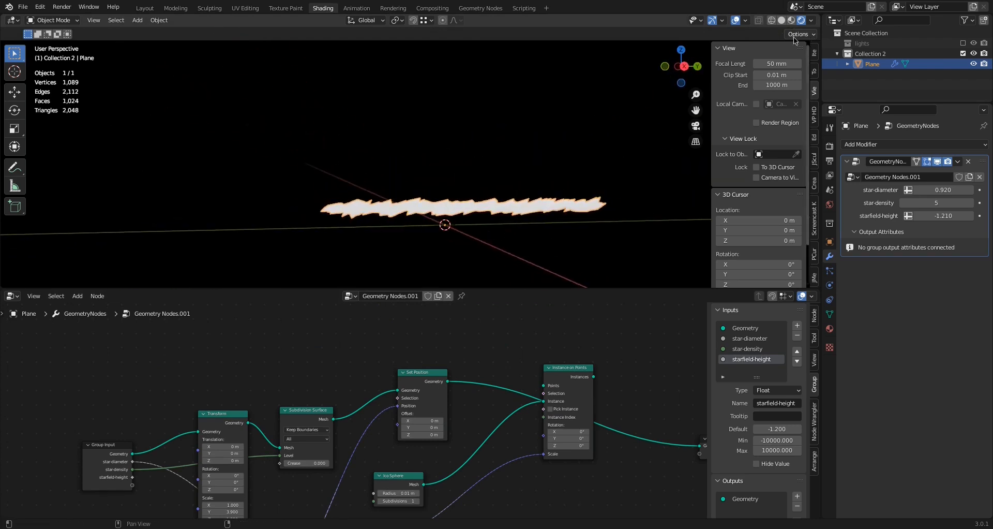
pyautogui.click(781, 20)
pyautogui.scroll(3, 464, 202)
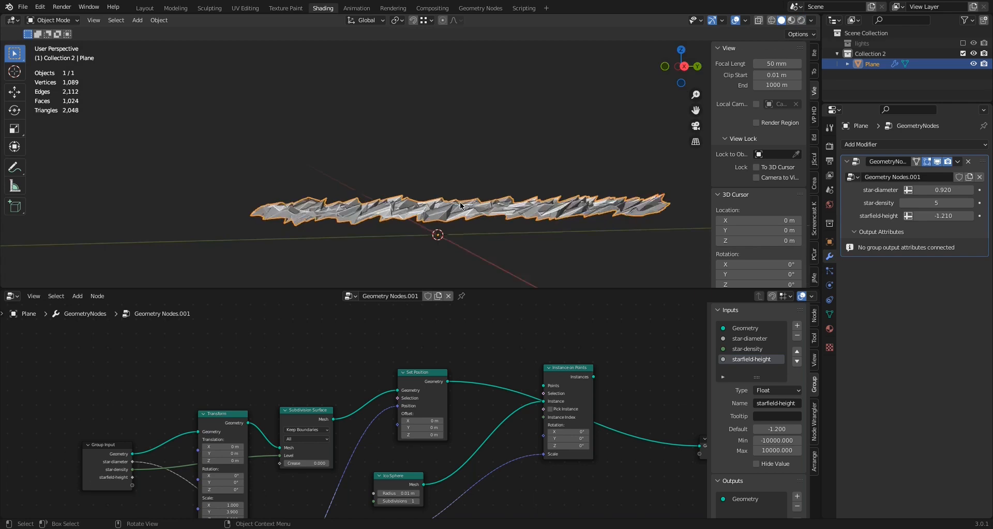
pyautogui.moveTo(467, 193); pyautogui.dragTo(447, 205, button='middle')
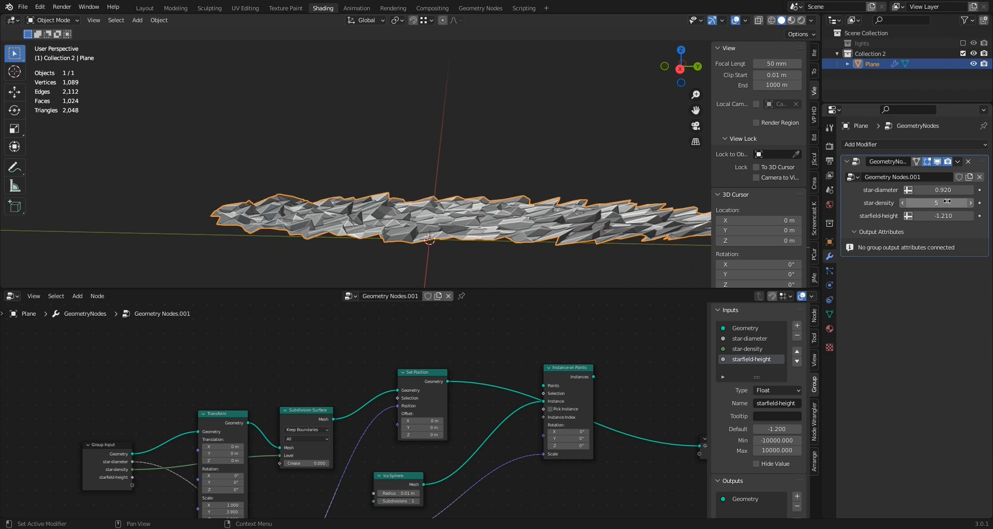
pyautogui.click(904, 205)
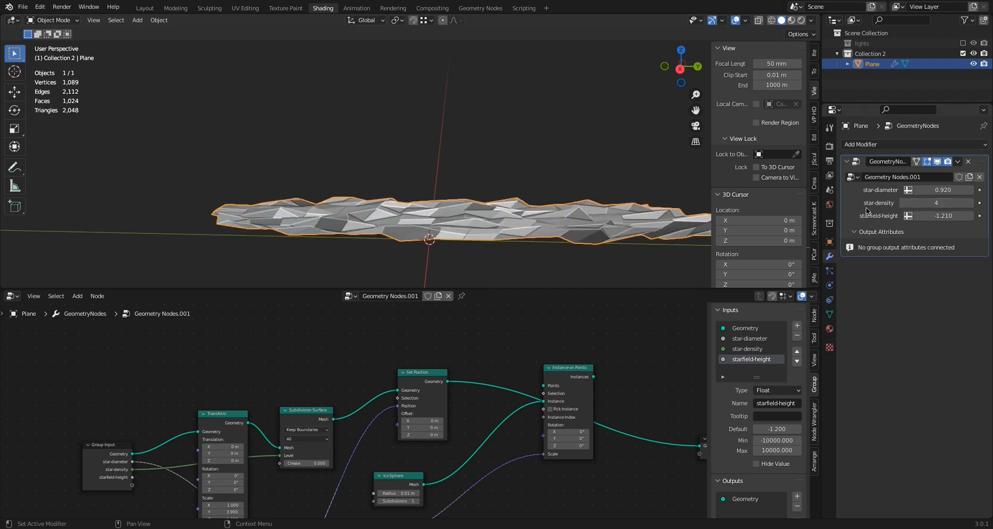
pyautogui.moveTo(550, 206); pyautogui.dragTo(542, 202, button='middle')
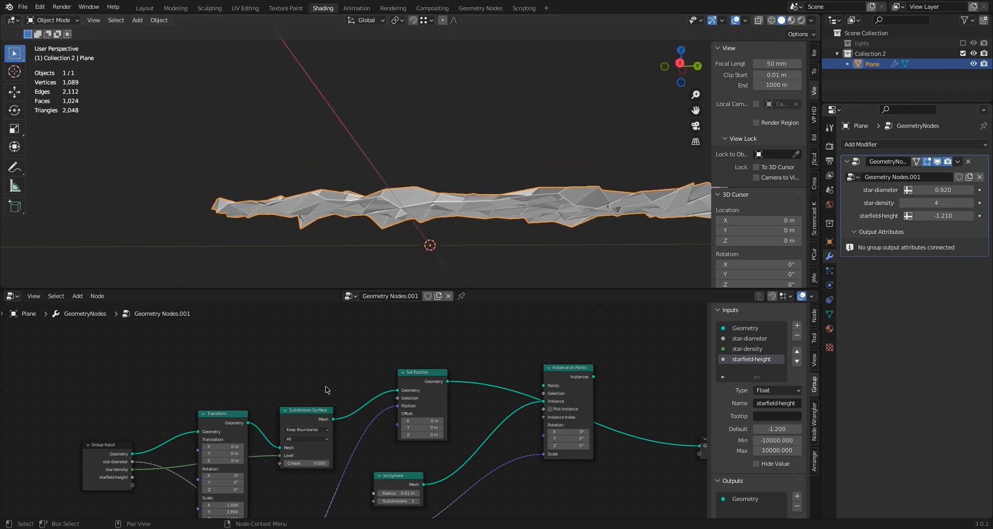
# Move the Noise Texture and Position nodes farther away from the vector Add node to make room between them
pyautogui.moveTo(330, 382); pyautogui.dragTo(413, 316, button='middle')
pyautogui.moveTo(236, 469); pyautogui.dragTo(267, 379, button='middle')
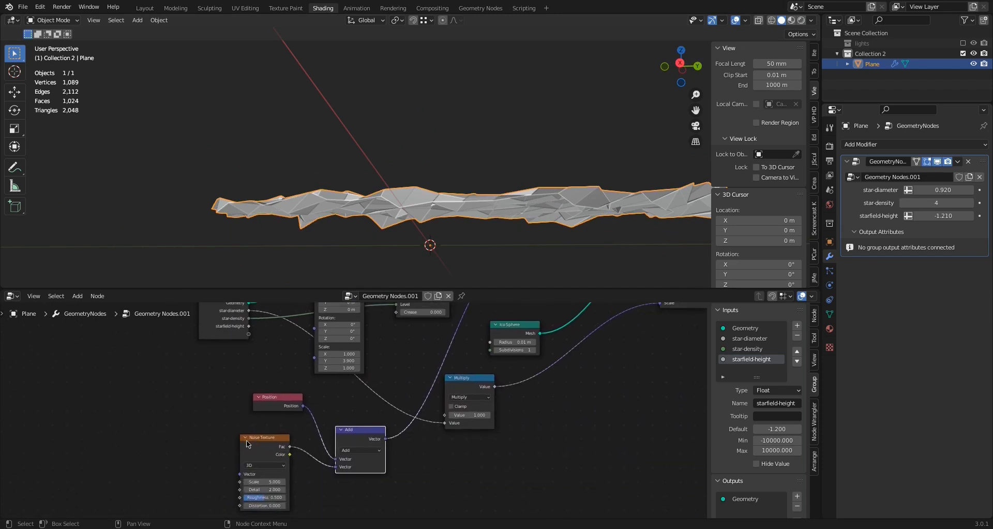
pyautogui.moveTo(258, 444); pyautogui.dragTo(203, 445)
pyautogui.moveTo(264, 401); pyautogui.dragTo(197, 395)
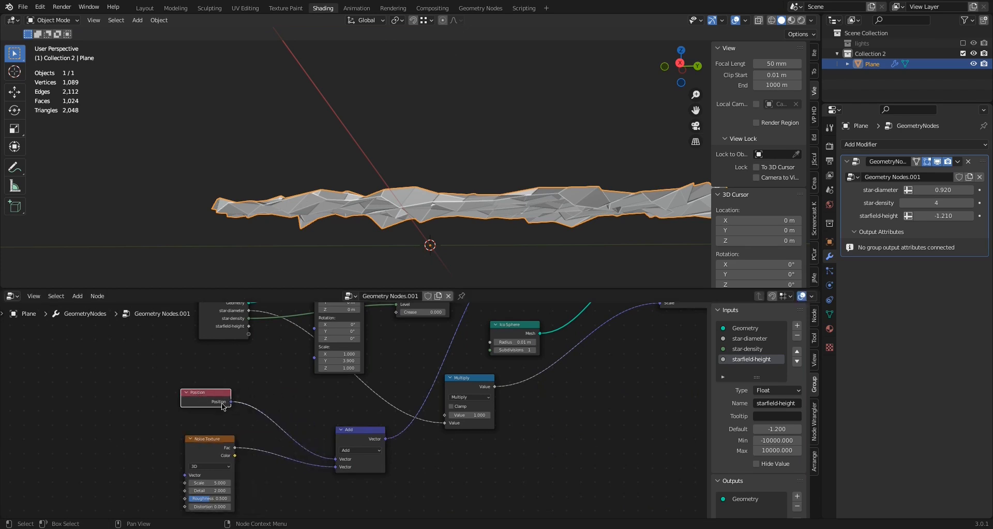
# Add a Combine XYZ node and arrange it between the Noise Texture and vector Add nodes
pyautogui.click(79, 296)
pyautogui.click(90, 307)
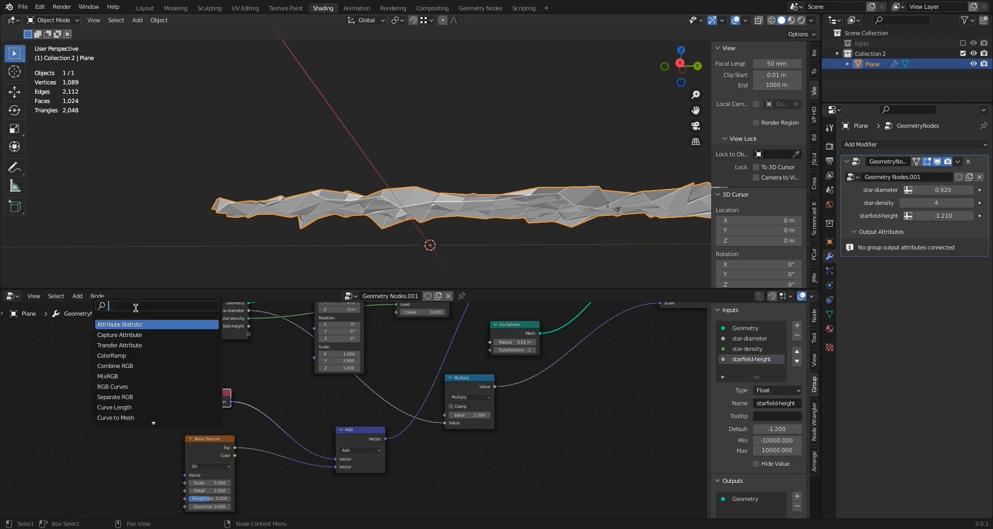
pyautogui.write('comb')
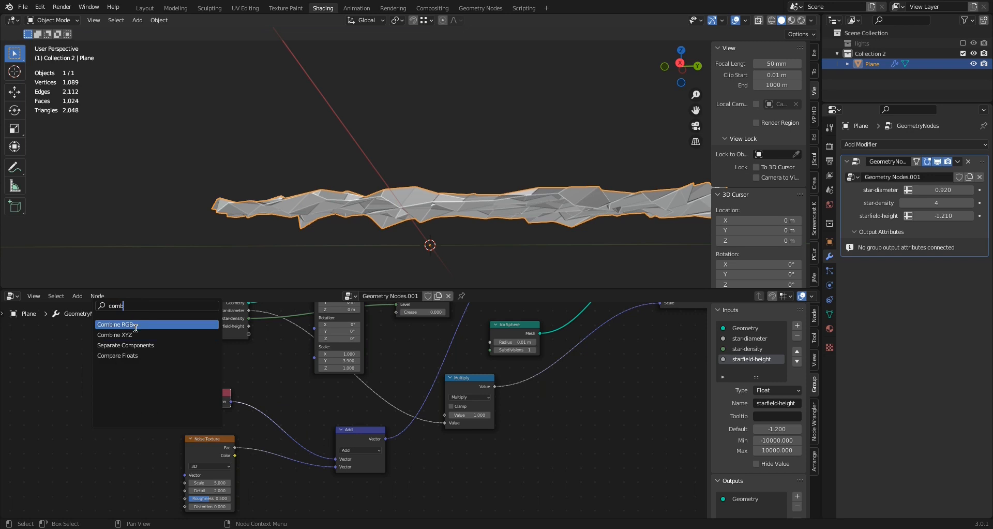
pyautogui.click(129, 334)
pyautogui.click(89, 372)
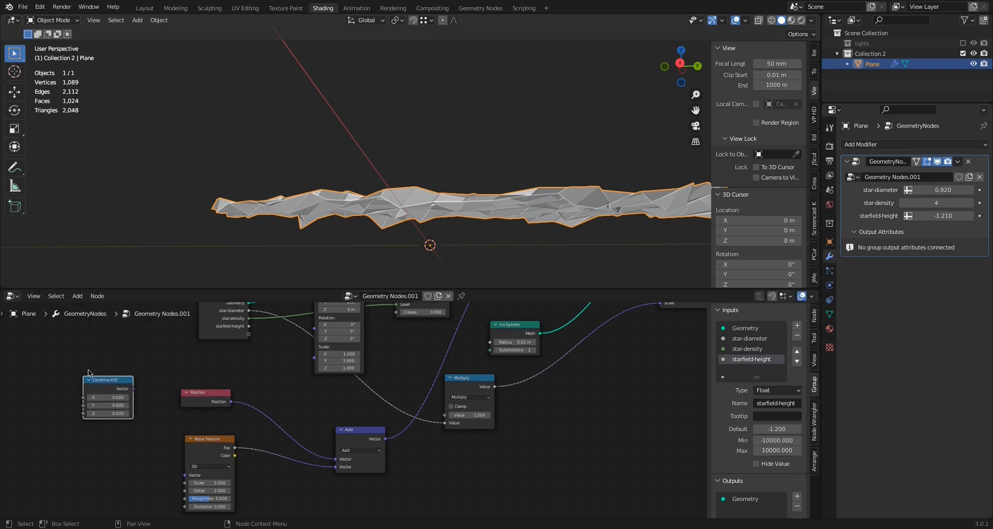
pyautogui.moveTo(94, 380); pyautogui.dragTo(273, 473)
pyautogui.moveTo(362, 431); pyautogui.dragTo(412, 340)
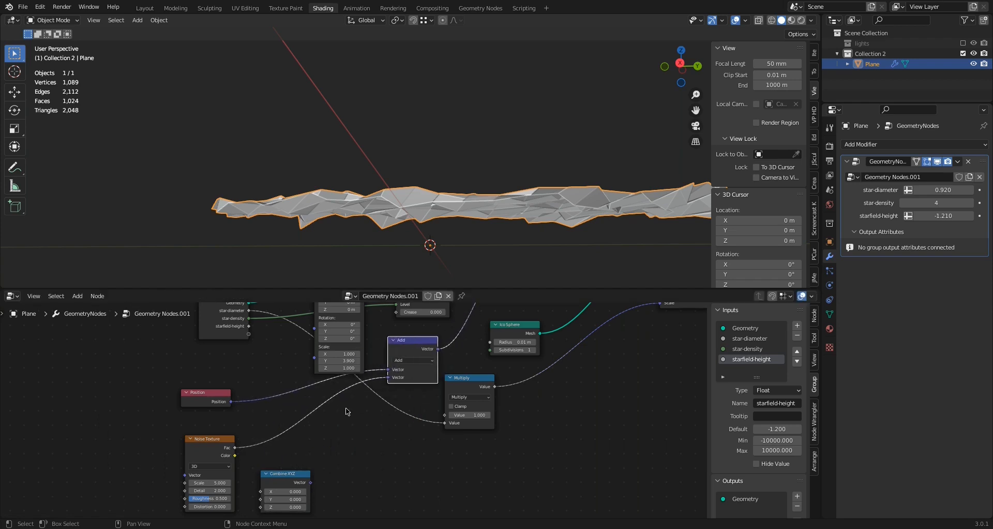
pyautogui.moveTo(288, 474); pyautogui.dragTo(329, 454)
# Route the Noise Texture's Fac into Combine XYZ's Z and its vector into the Add node's second input, then inspect the mesh
pyautogui.moveTo(234, 447); pyautogui.dragTo(302, 487)
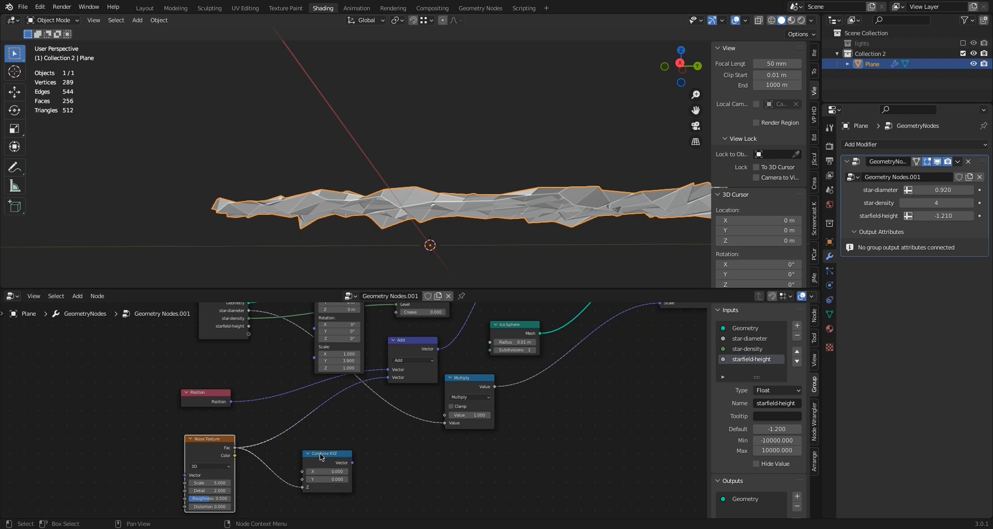
pyautogui.moveTo(320, 452); pyautogui.dragTo(312, 448)
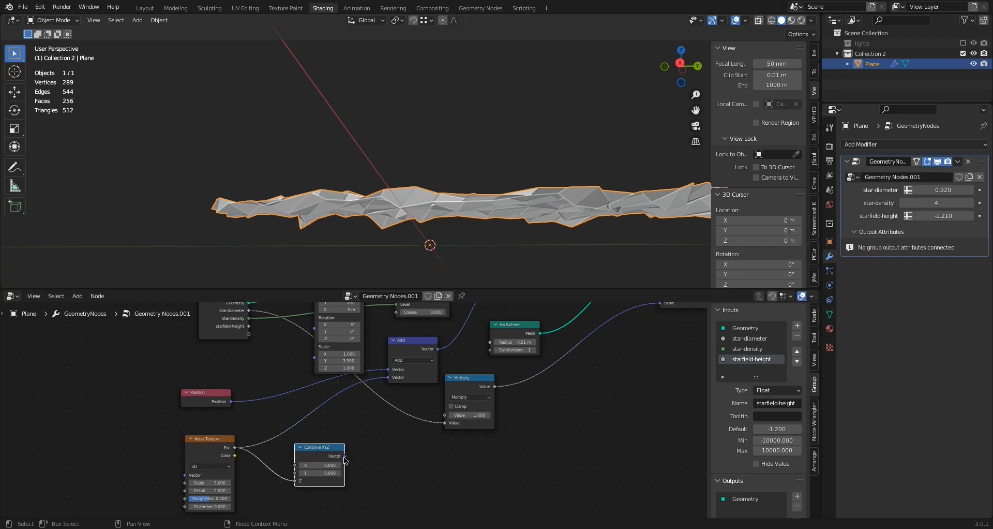
pyautogui.moveTo(346, 457); pyautogui.dragTo(388, 381)
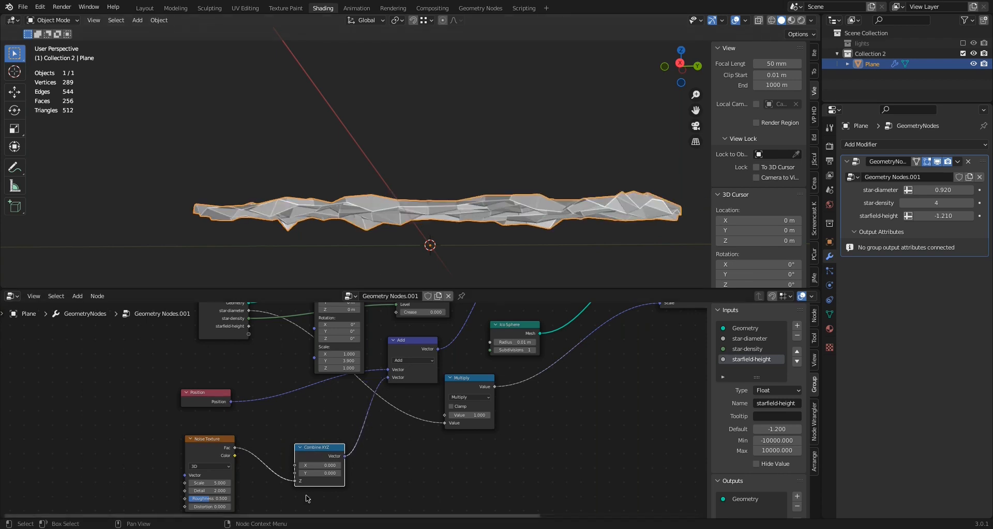
pyautogui.moveTo(387, 260); pyautogui.dragTo(403, 256, button='middle')
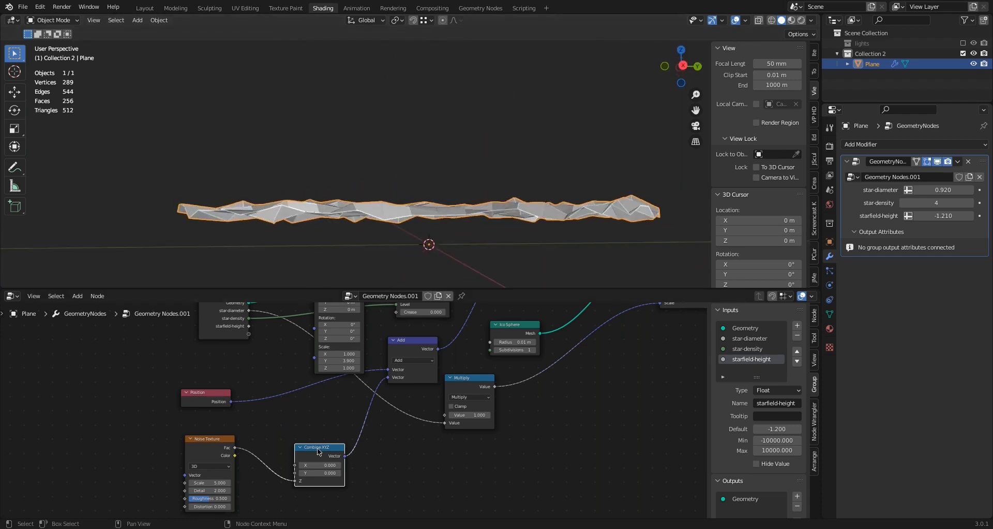
# Insert a Math node on the link between the Noise Texture and Combine XYZ nodes
pyautogui.moveTo(319, 451); pyautogui.dragTo(348, 429)
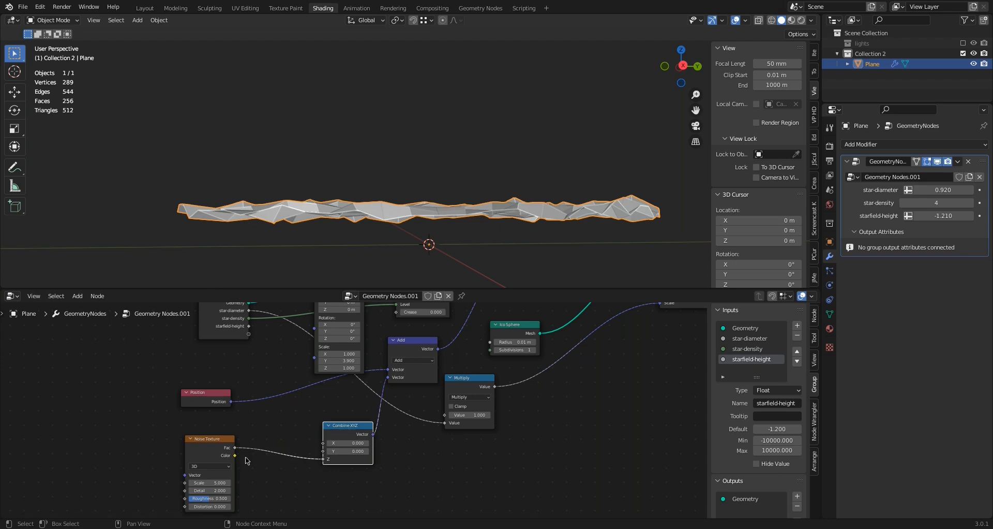
pyautogui.click(76, 297)
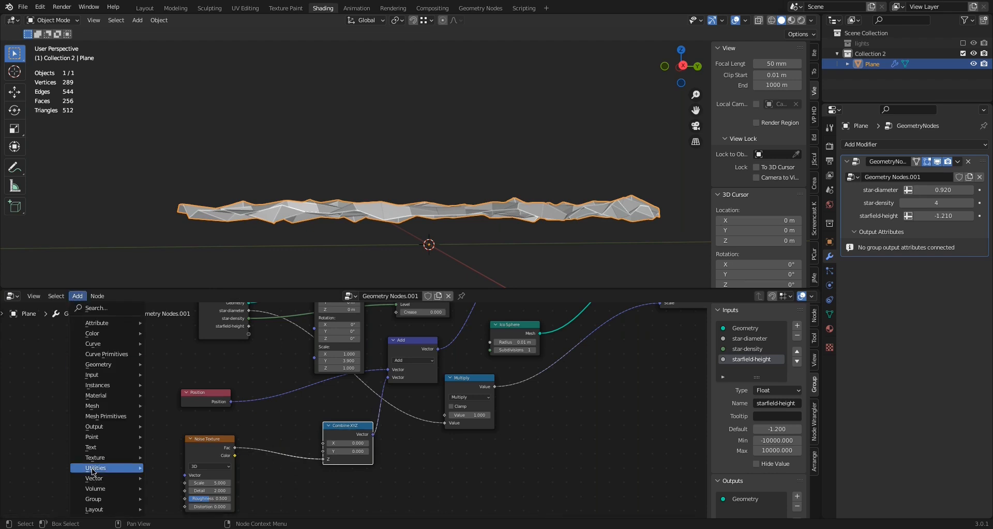
pyautogui.moveTo(98, 467)
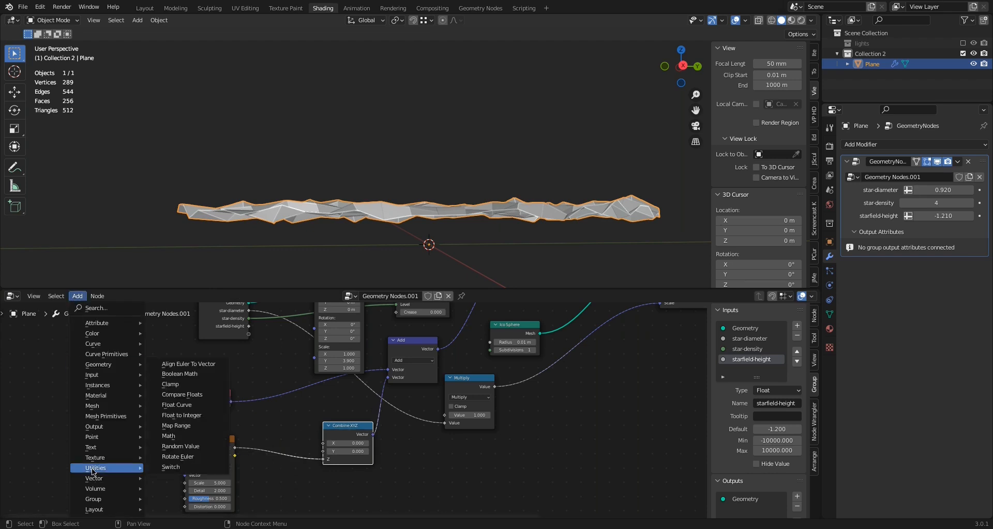
pyautogui.click(176, 438)
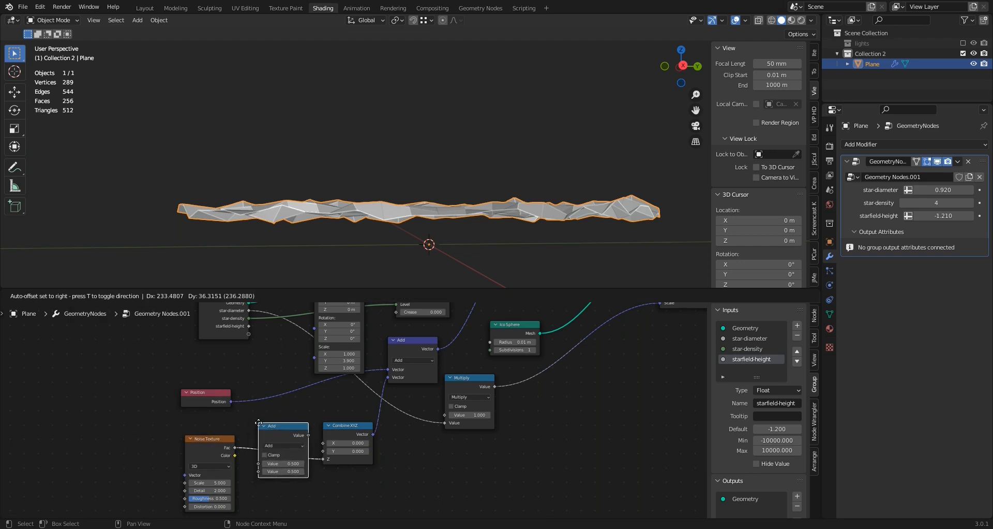
pyautogui.click(258, 423)
# Set the Math node's second value to 2.500 and inspect the mesh's height above the origin
pyautogui.moveTo(285, 471); pyautogui.dragTo(382, 471)
pyautogui.scroll(-3, 304, 215)
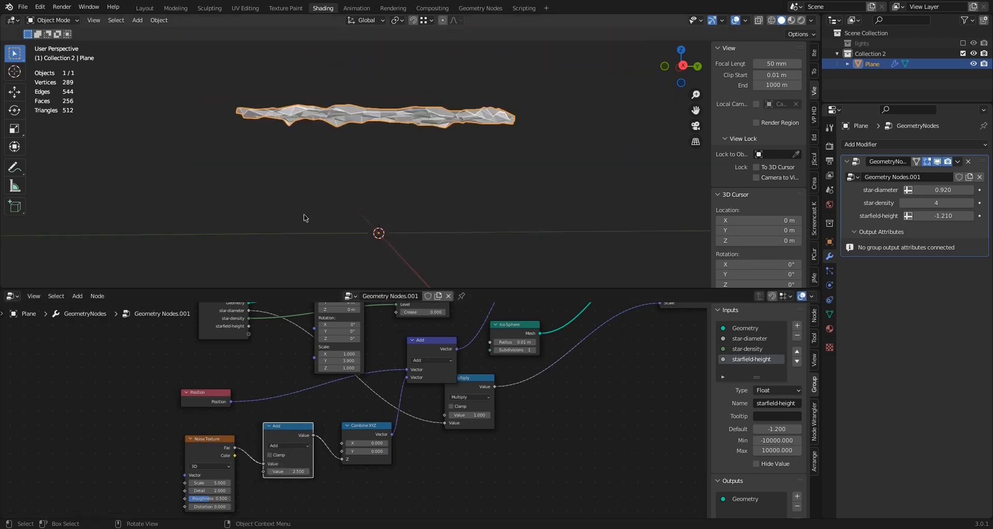
pyautogui.scroll(-2, 304, 218)
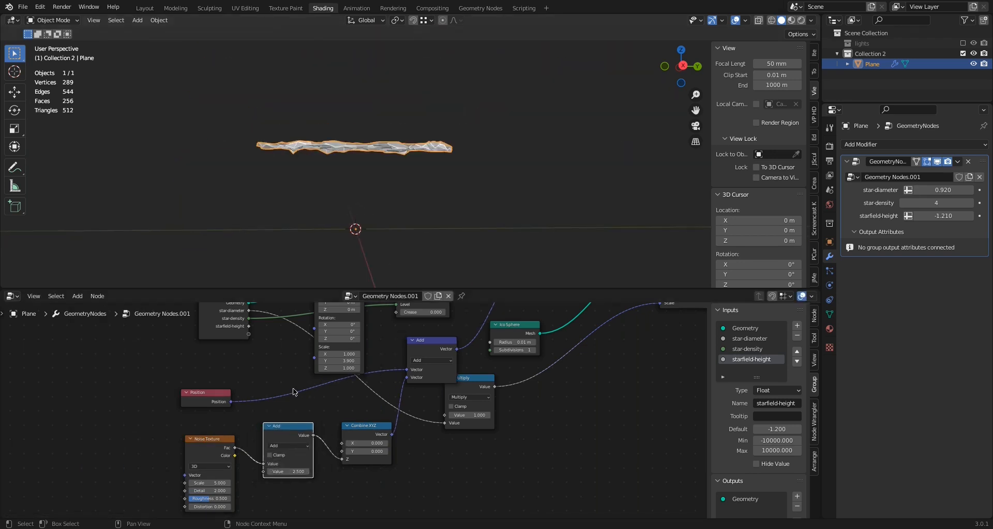
# Switch the Math node after the Noise Texture to Multiply with a value of 8.100 and inspect the displaced mesh
pyautogui.click(282, 445)
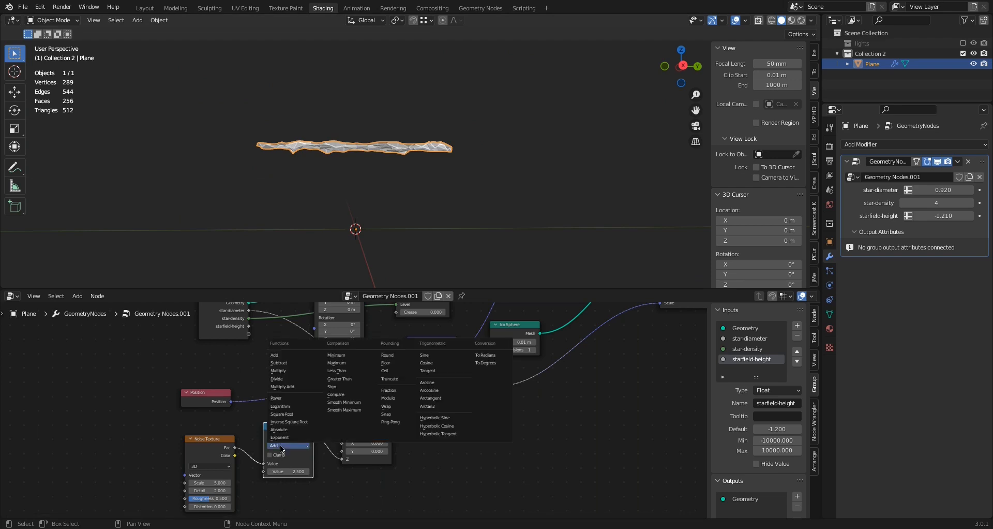
pyautogui.click(278, 370)
pyautogui.moveTo(291, 471)
pyautogui.mouseDown()
pyautogui.moveTo(307, 471)
pyautogui.moveTo(295, 471)
pyautogui.mouseUp()
pyautogui.moveTo(297, 185); pyautogui.dragTo(297, 227, button='middle')
# Connect the Instance on Points node's Instances output to the Group Output's Geometry
pyautogui.scroll(-2, 583, 371)
pyautogui.moveTo(583, 371); pyautogui.dragTo(356, 411, button='middle')
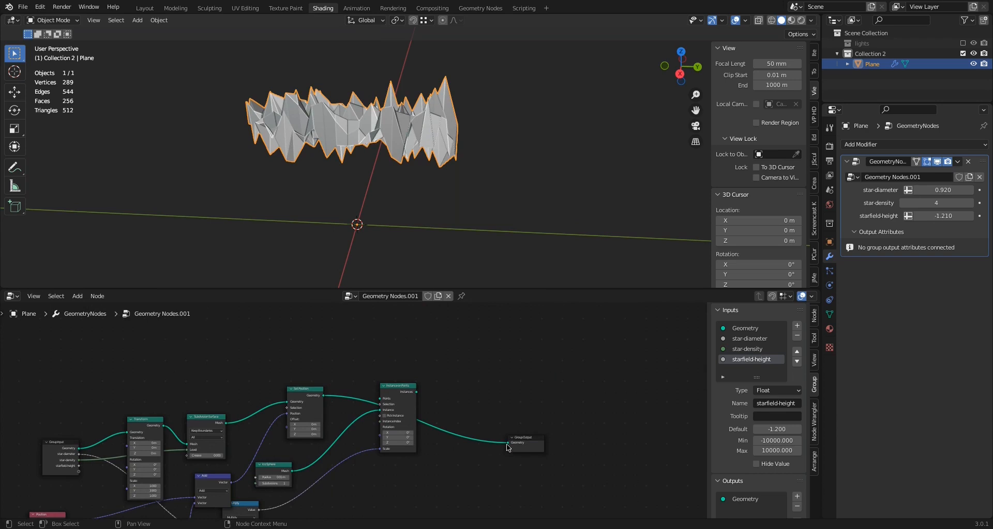
pyautogui.moveTo(509, 445)
pyautogui.mouseDown()
pyautogui.moveTo(351, 401)
pyautogui.moveTo(475, 416)
pyautogui.moveTo(509, 443)
pyautogui.mouseUp()
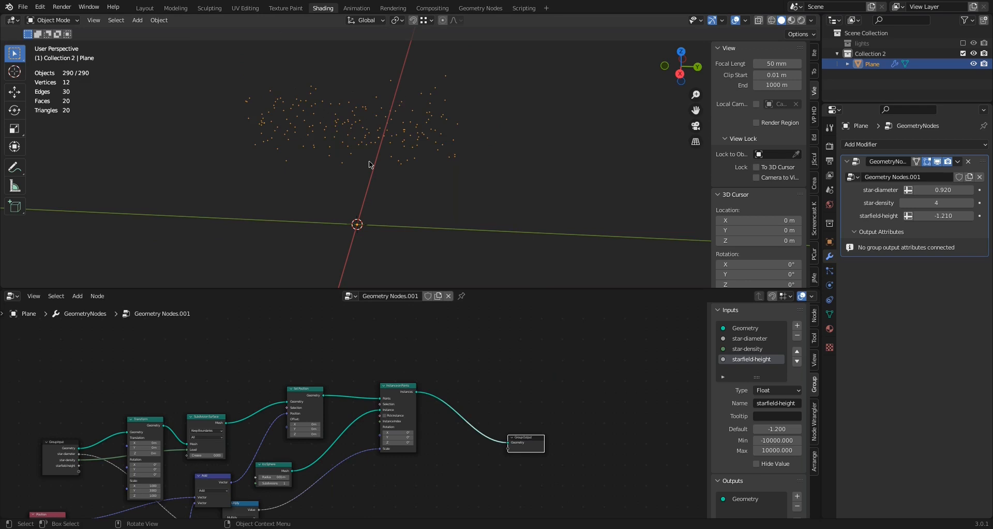
# Set star-diameter to 1.620 in the modifier and look at the starfield through the camera
pyautogui.moveTo(369, 160)
pyautogui.mouseDown(button='middle')
pyautogui.moveTo(366, 175)
pyautogui.moveTo(364, 146)
pyautogui.moveTo(380, 133)
pyautogui.moveTo(357, 157)
pyautogui.moveTo(361, 150)
pyautogui.mouseUp(button='middle')
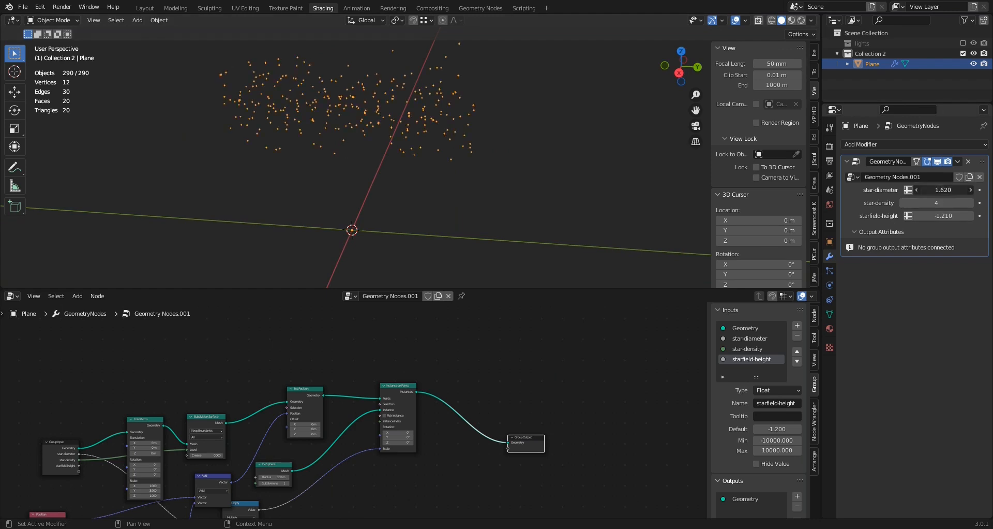
pyautogui.moveTo(570, 219); pyautogui.dragTo(380, 192, button='middle')
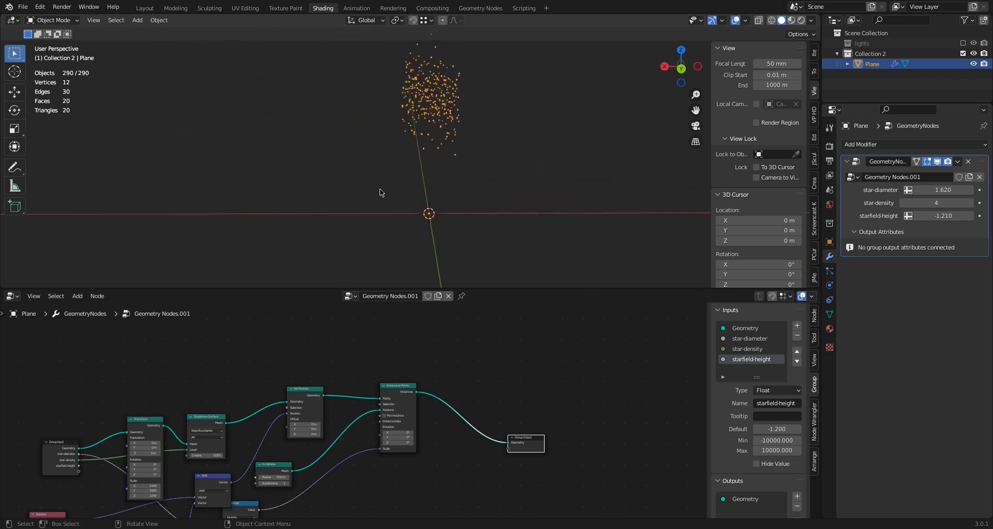
pyautogui.press('KP_0')
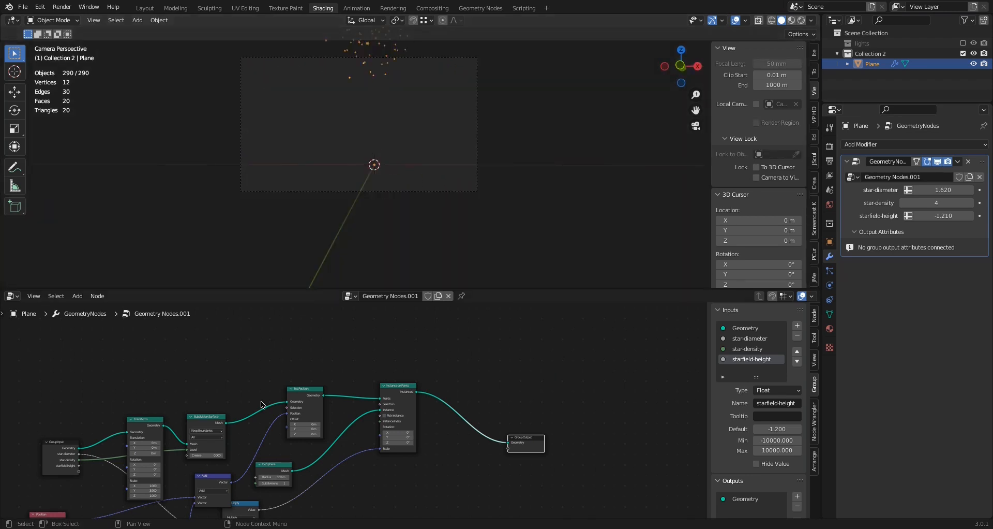
# Change the Math node after the Noise Texture to Multiply Add with an addend of -3.500 to lower the starfield into the camera frame
pyautogui.moveTo(235, 390); pyautogui.dragTo(346, 333, button='middle')
pyautogui.moveTo(238, 462); pyautogui.dragTo(290, 417, button='middle')
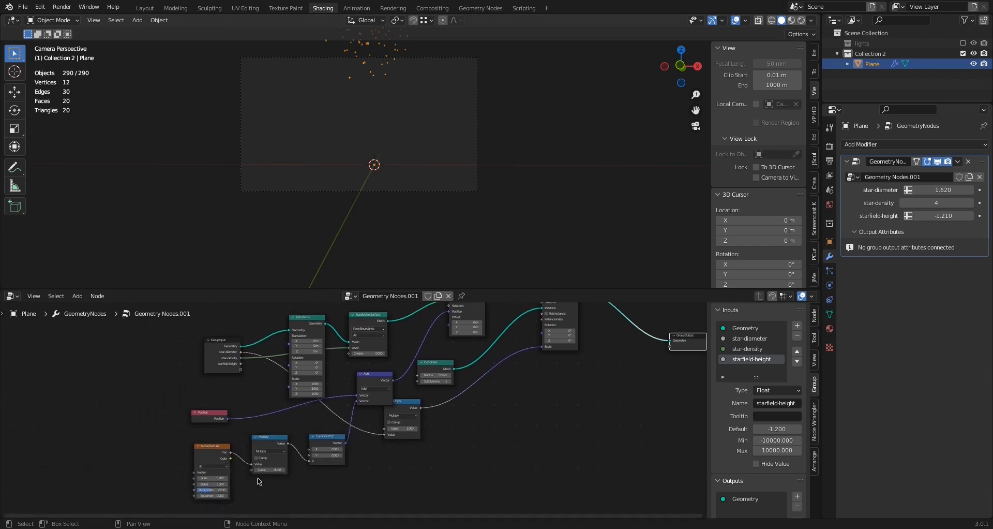
pyautogui.scroll(3, 269, 454)
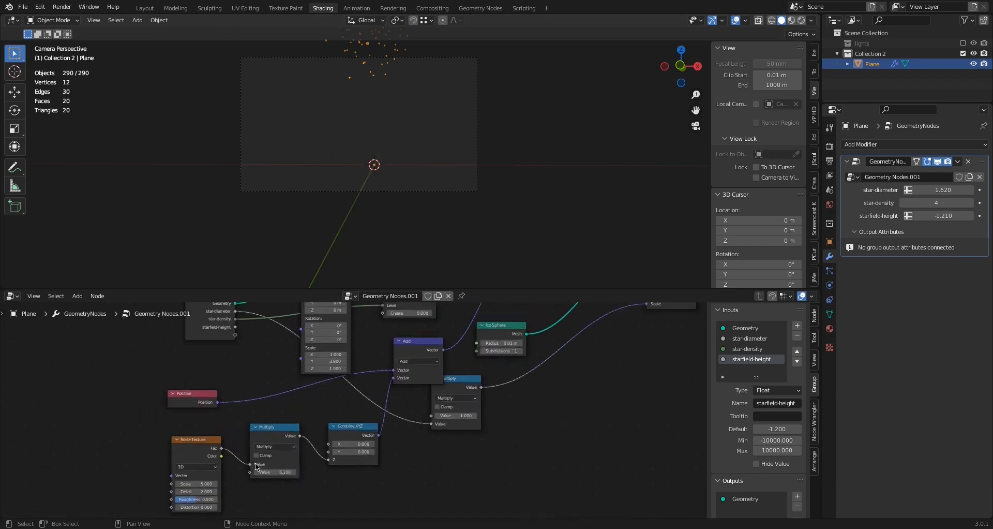
pyautogui.click(269, 449)
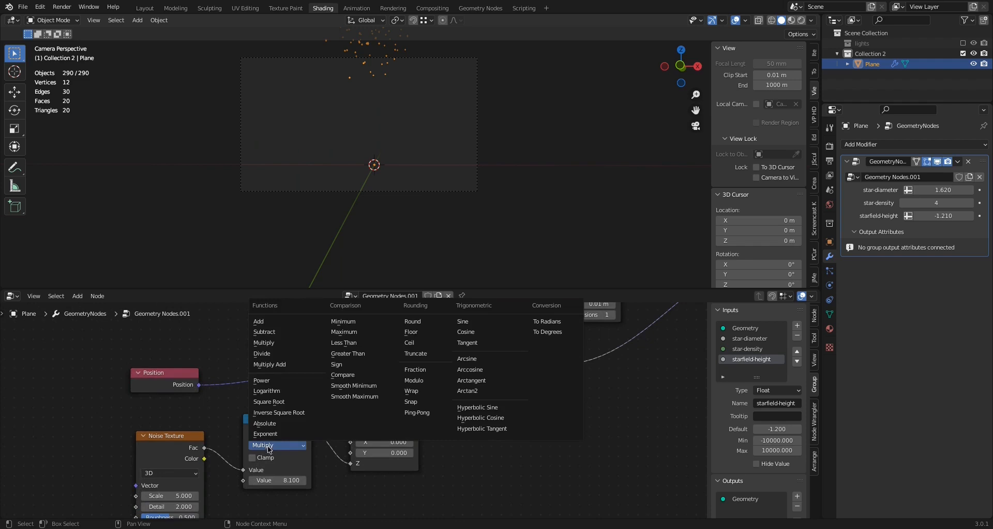
pyautogui.click(272, 360)
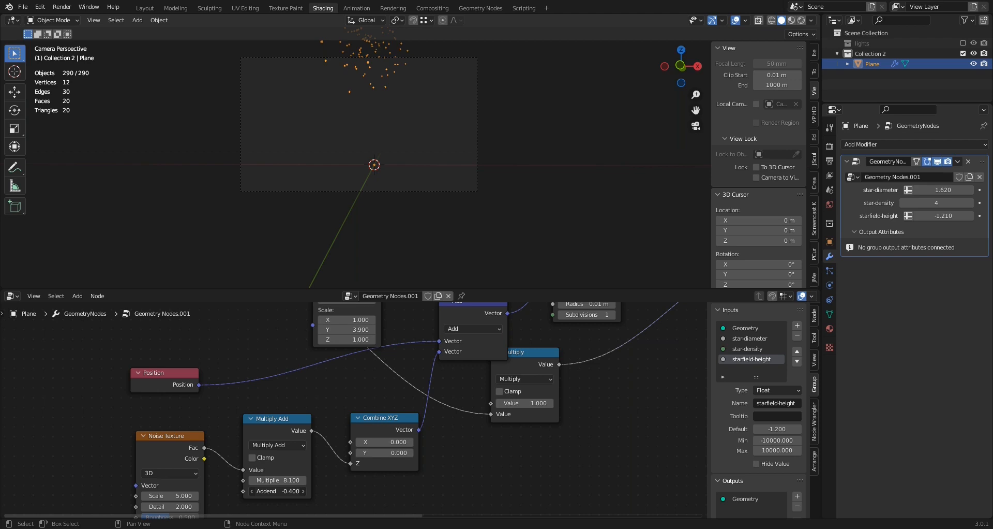
pyautogui.moveTo(277, 491); pyautogui.dragTo(237, 490)
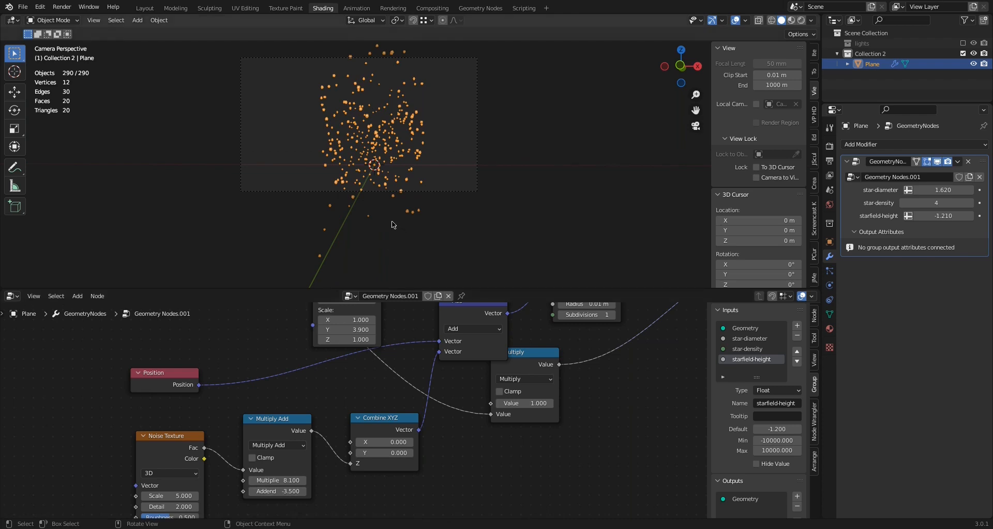
pyautogui.scroll(-1, 388, 223)
pyautogui.scroll(-1, 389, 223)
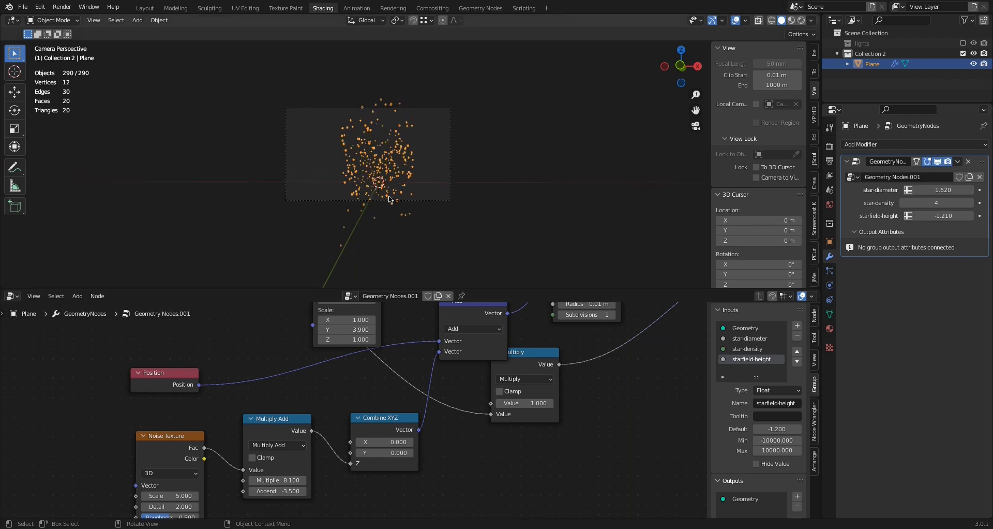
pyautogui.scroll(-1, 234, 344)
# Try widening the starfield with a larger X scale on the Transform node, and restore the scale to 1.000
pyautogui.moveTo(241, 348); pyautogui.dragTo(308, 477, button='middle')
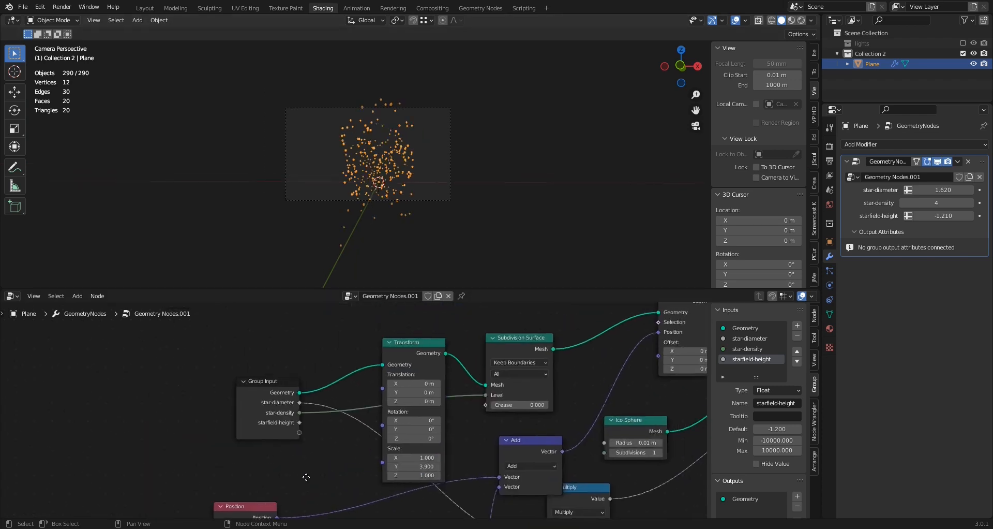
pyautogui.click(414, 457)
pyautogui.write('2.1')
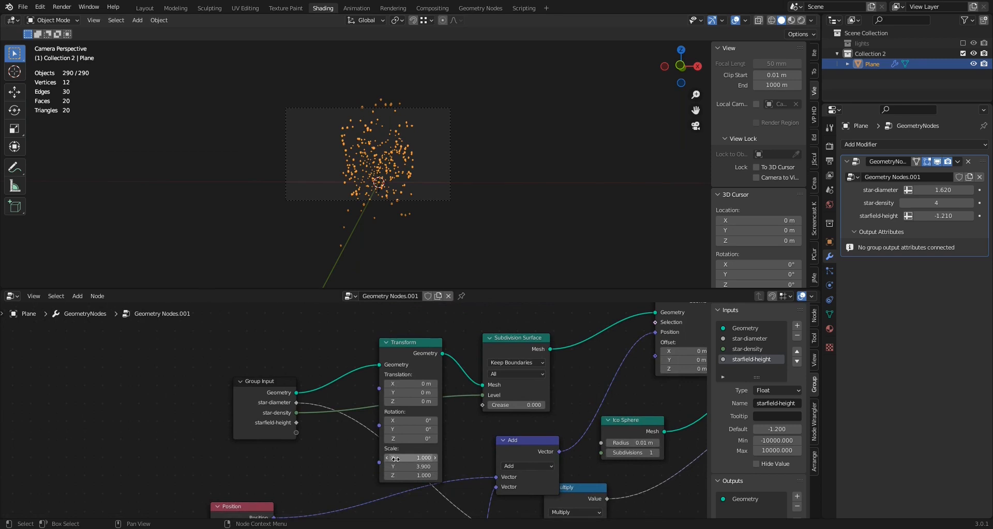
pyautogui.press('Return')
pyautogui.moveTo(416, 457); pyautogui.dragTo(424, 457)
pyautogui.click(396, 458)
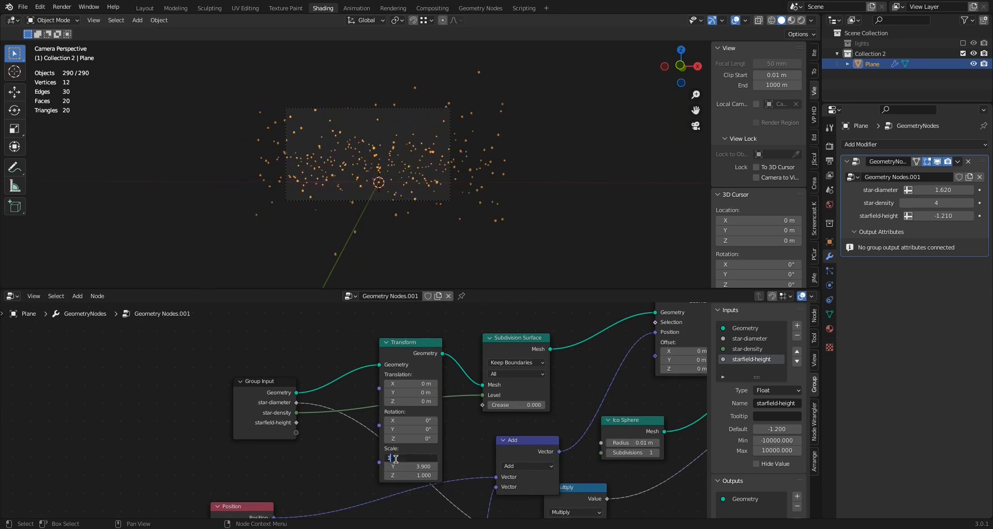
pyautogui.press('Return')
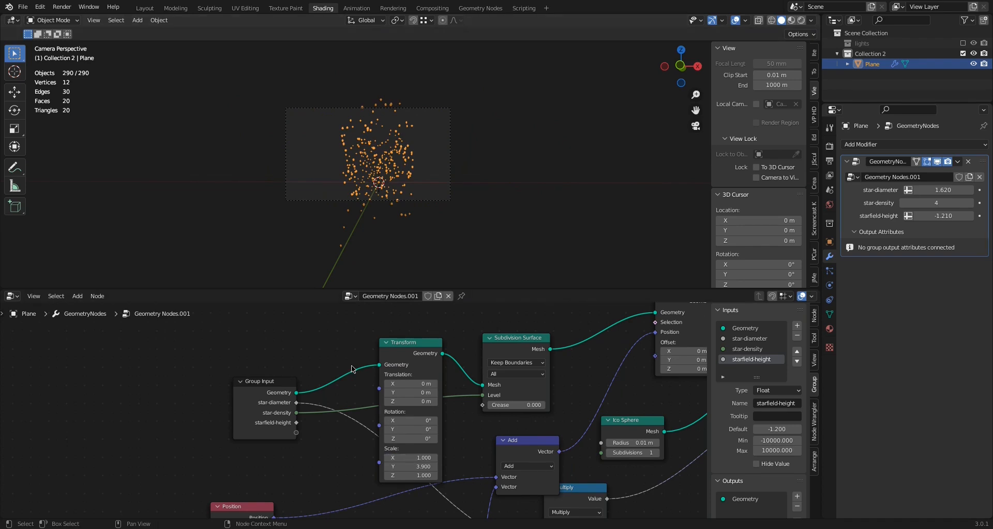
# Add a Separate XYZ node and place it just above the Set Position node
pyautogui.moveTo(381, 352); pyautogui.dragTo(257, 430, button='middle')
pyautogui.moveTo(416, 356); pyautogui.dragTo(291, 396, button='middle')
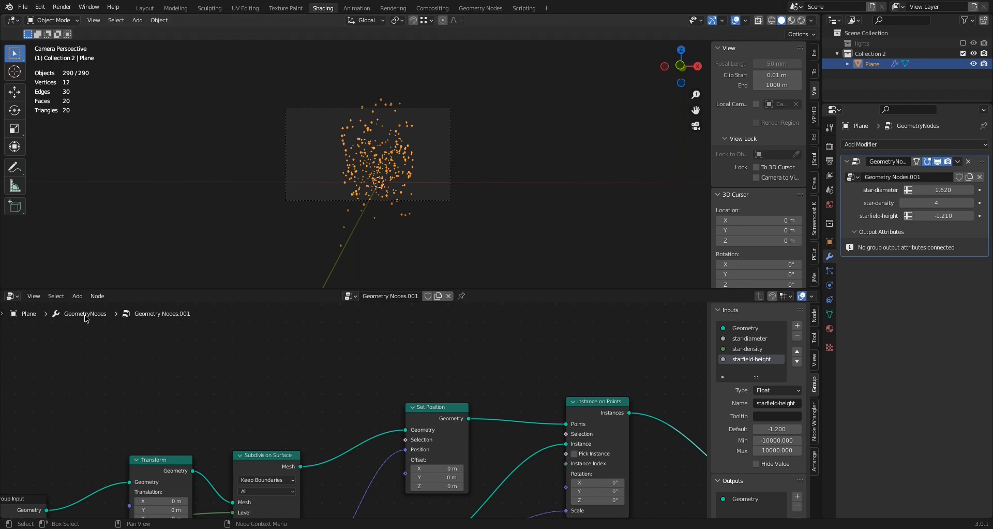
pyautogui.click(77, 296)
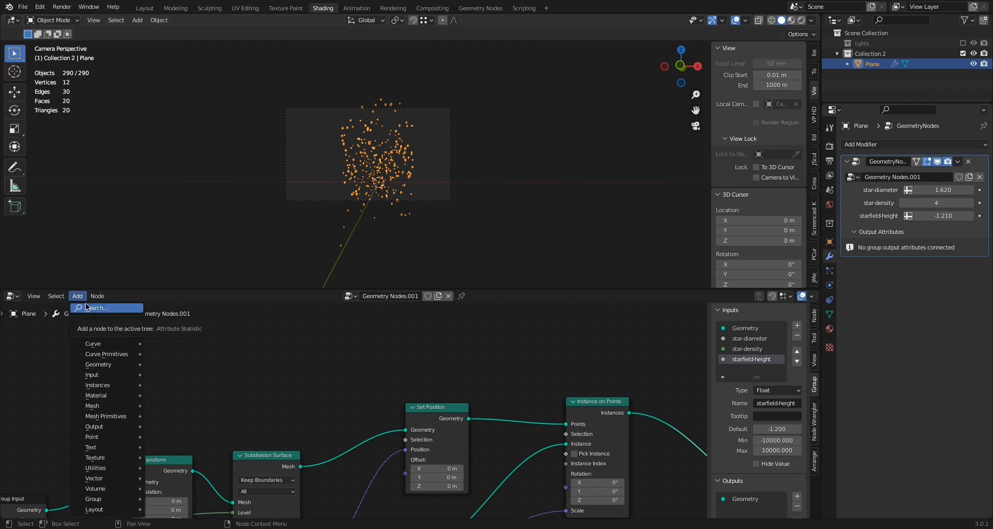
pyautogui.click(87, 307)
pyautogui.write('sep')
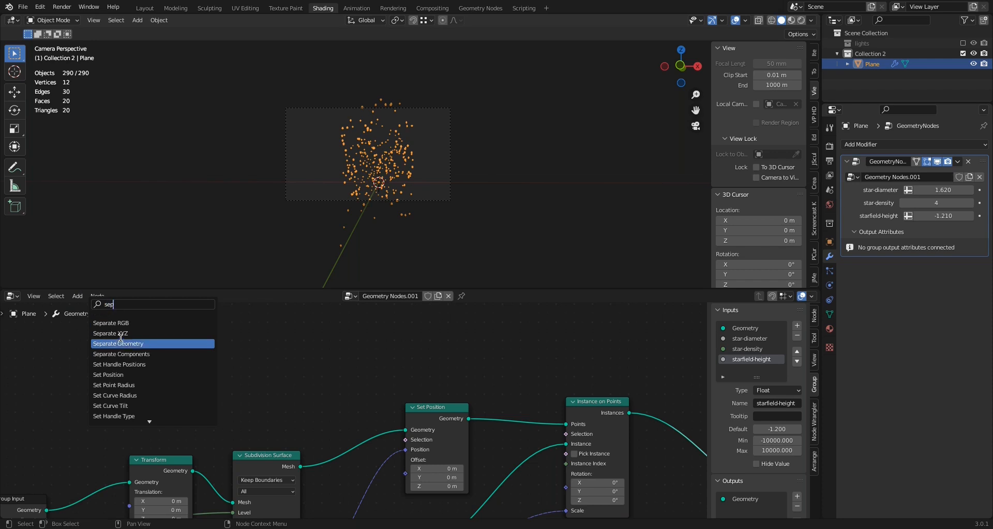
pyautogui.click(120, 333)
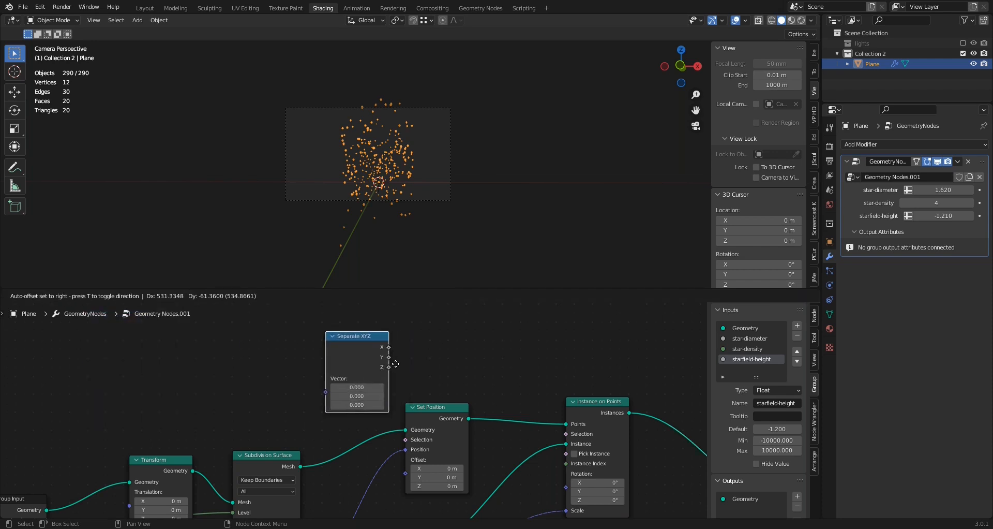
pyautogui.click(502, 346)
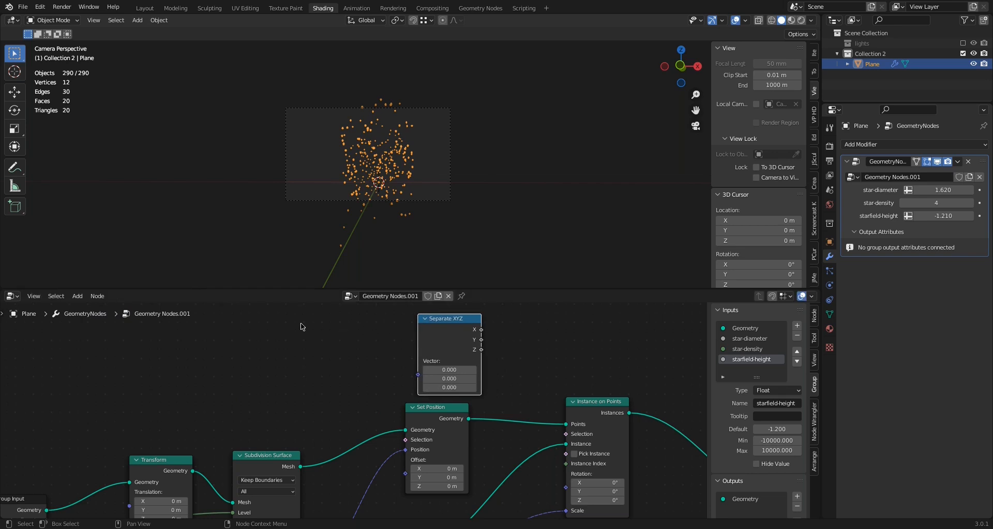
# Add a second Position node and place it before the Separate XYZ node
pyautogui.click(77, 295)
pyautogui.click(102, 307)
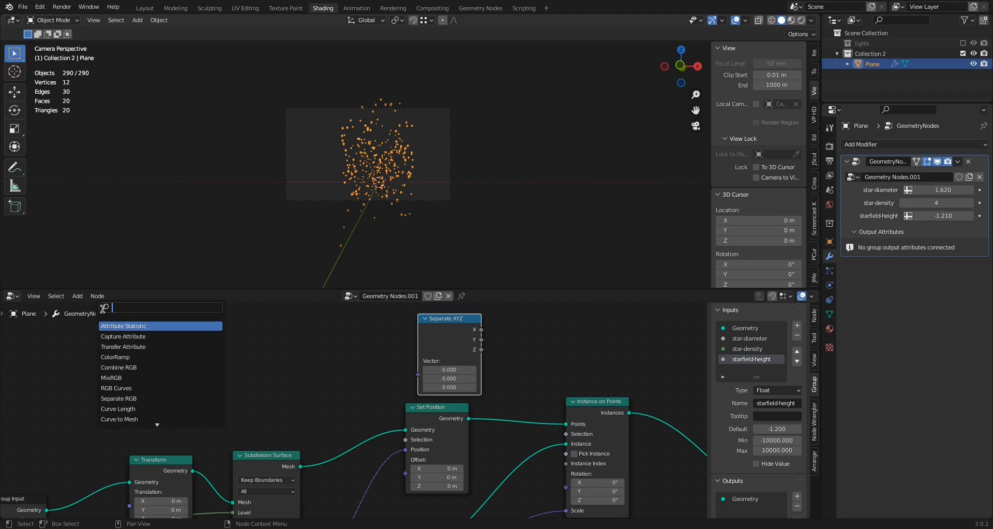
pyautogui.write('pos')
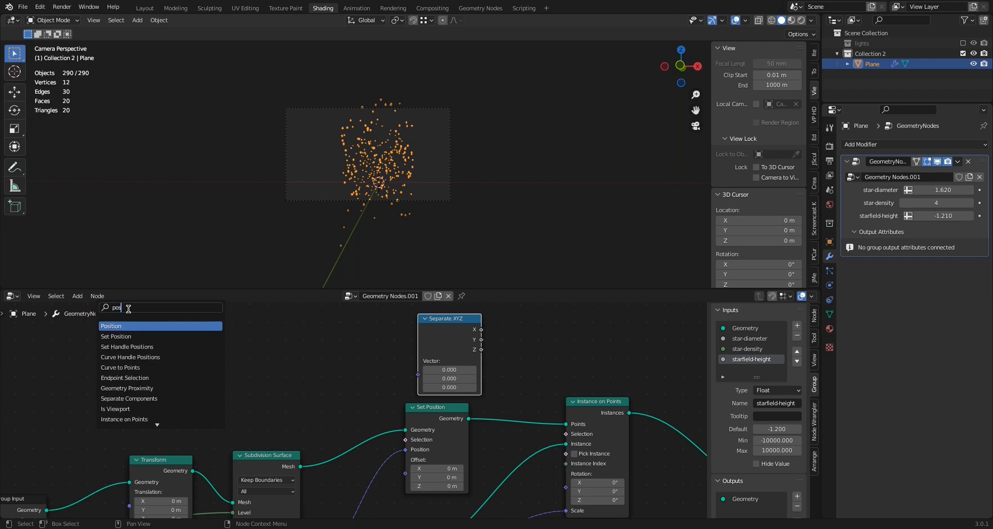
pyautogui.click(127, 323)
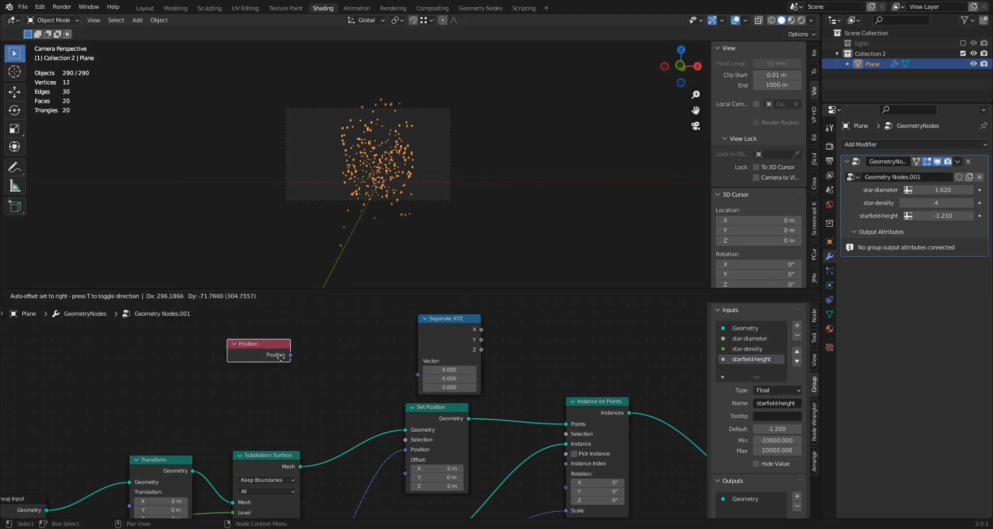
pyautogui.click(255, 351)
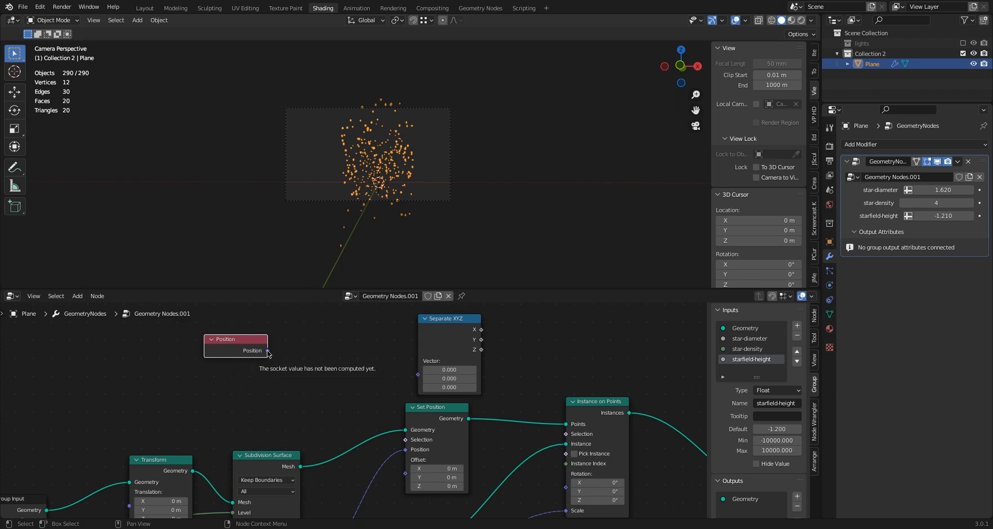
# Link the new Position node into Separate XYZ and its Z into Instance on Points' Selection, then inspect the remaining stars
pyautogui.moveTo(267, 351); pyautogui.dragTo(416, 376)
pyautogui.moveTo(481, 349); pyautogui.dragTo(567, 434)
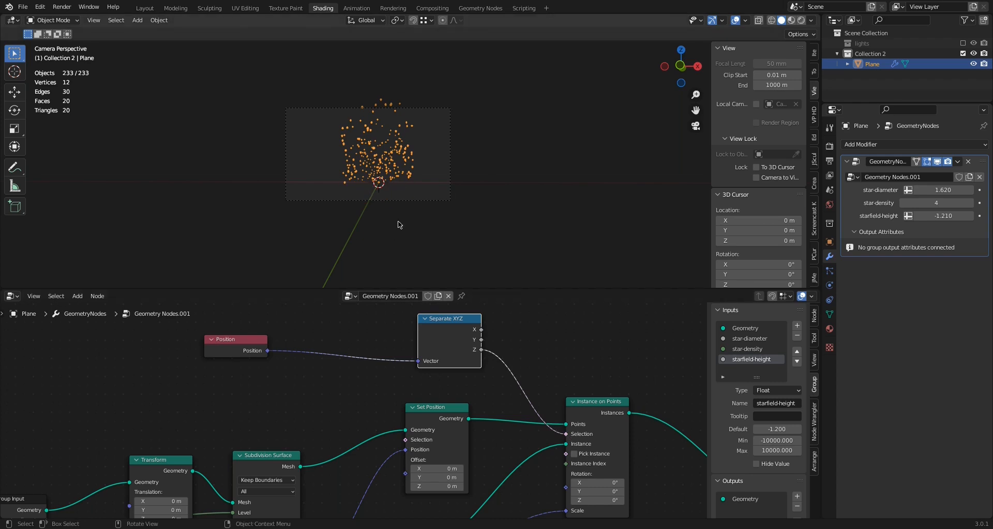
pyautogui.moveTo(402, 225); pyautogui.dragTo(401, 224, button='middle')
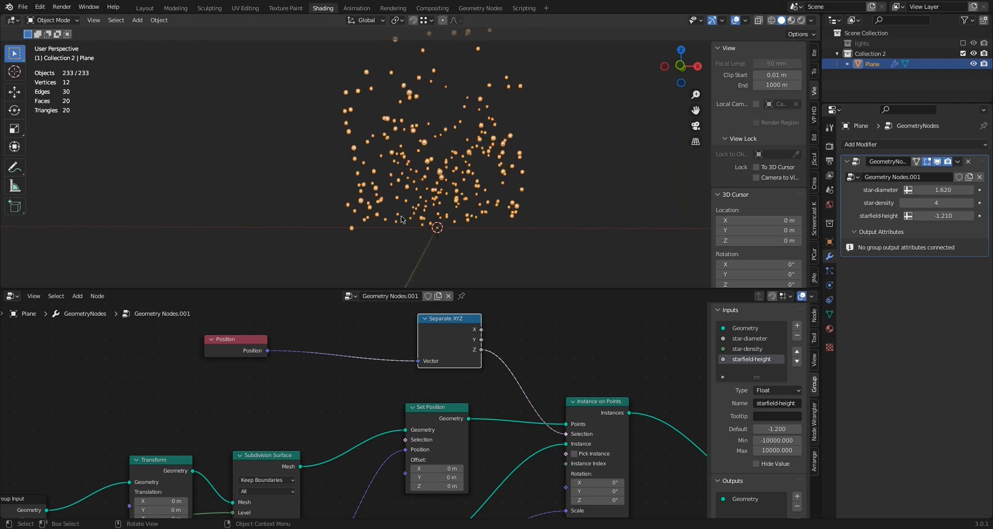
pyautogui.press('KP_0')
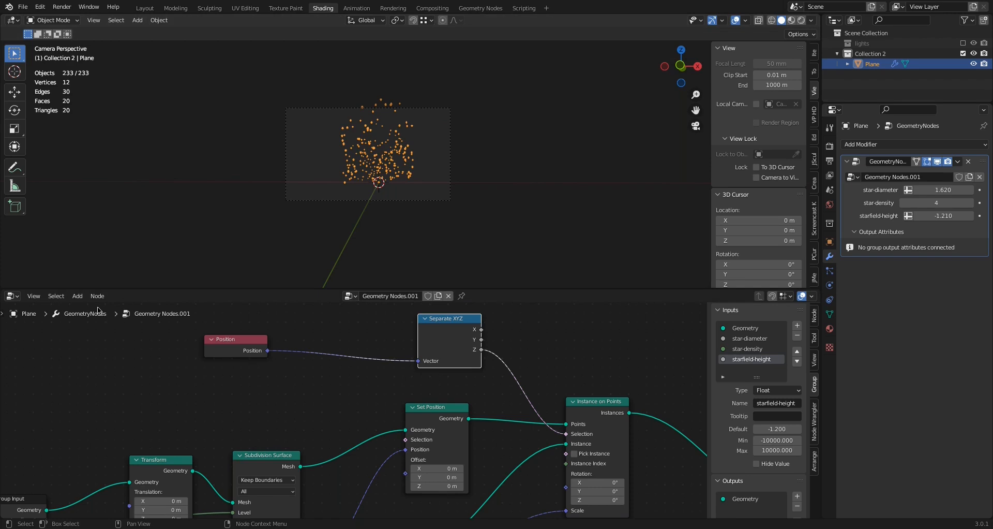
# Insert a Vector Math node set to Add on the link between the Position and Separate XYZ nodes
pyautogui.click(78, 298)
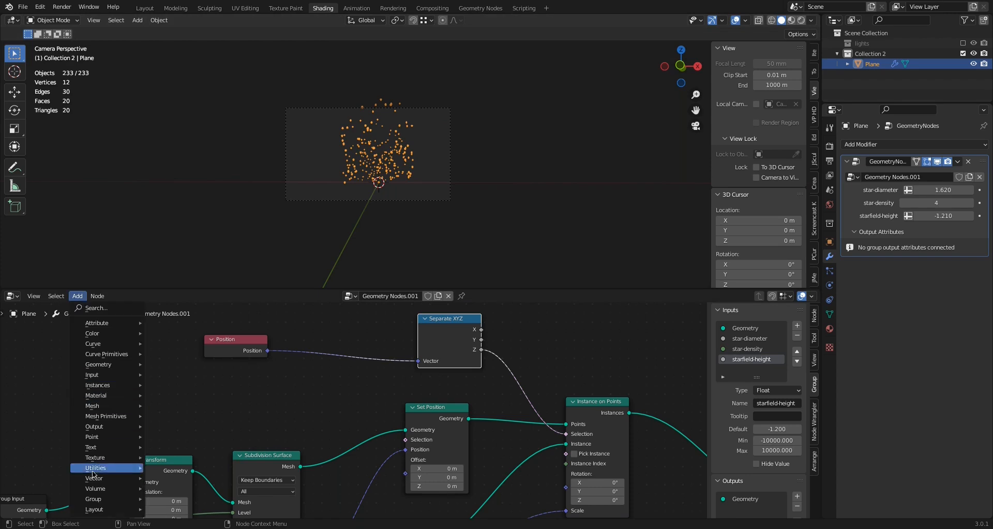
pyautogui.moveTo(104, 478)
pyautogui.click(190, 468)
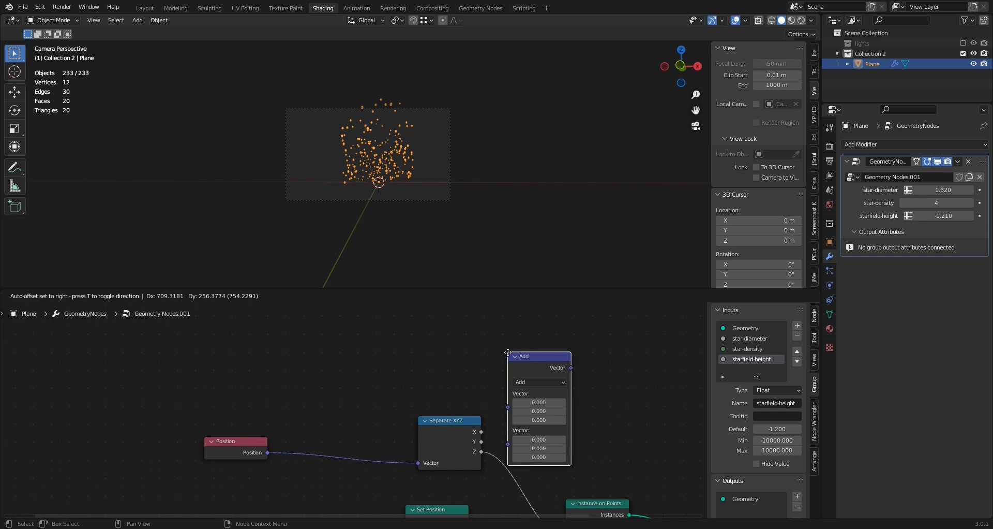
pyautogui.click(326, 375)
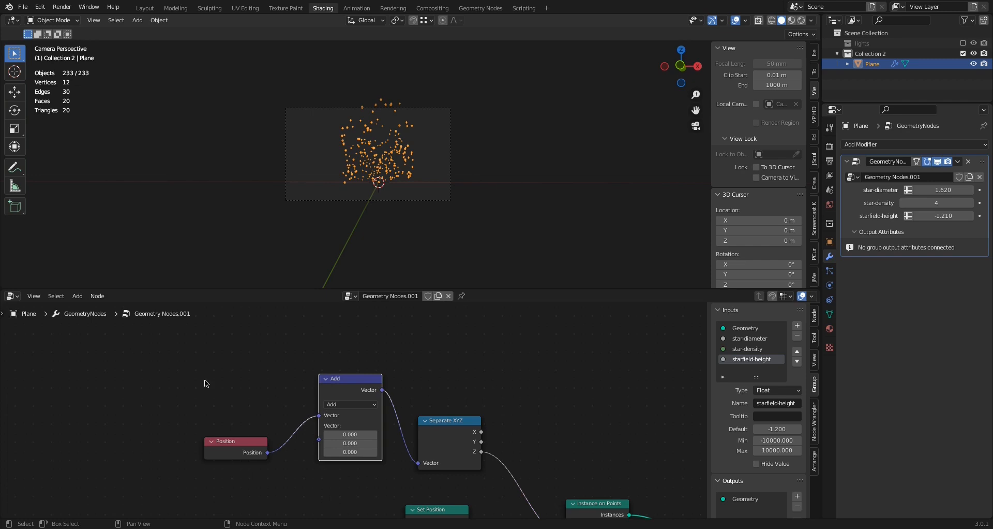
# Add a Combine XYZ node below the Position node and link its Vector output to the Add node's second vector input
pyautogui.click(78, 296)
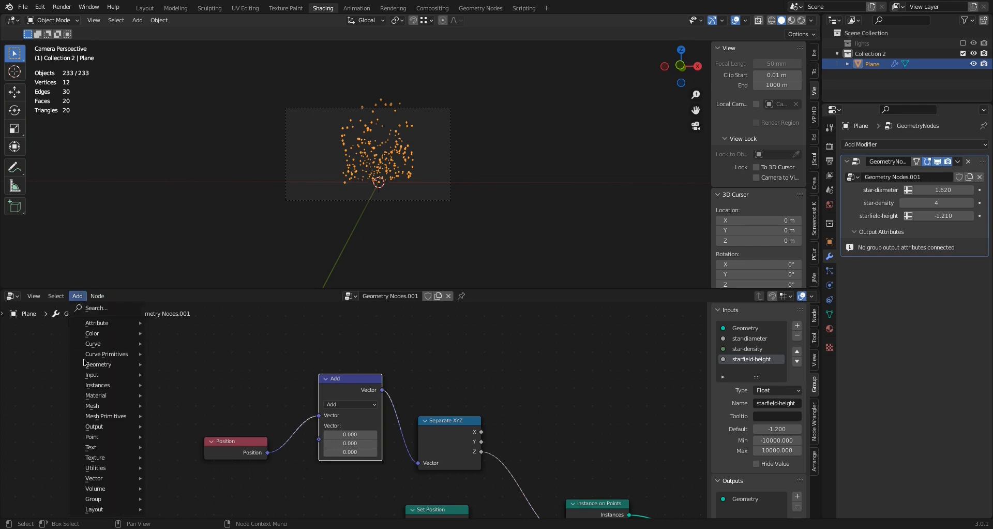
pyautogui.click(96, 308)
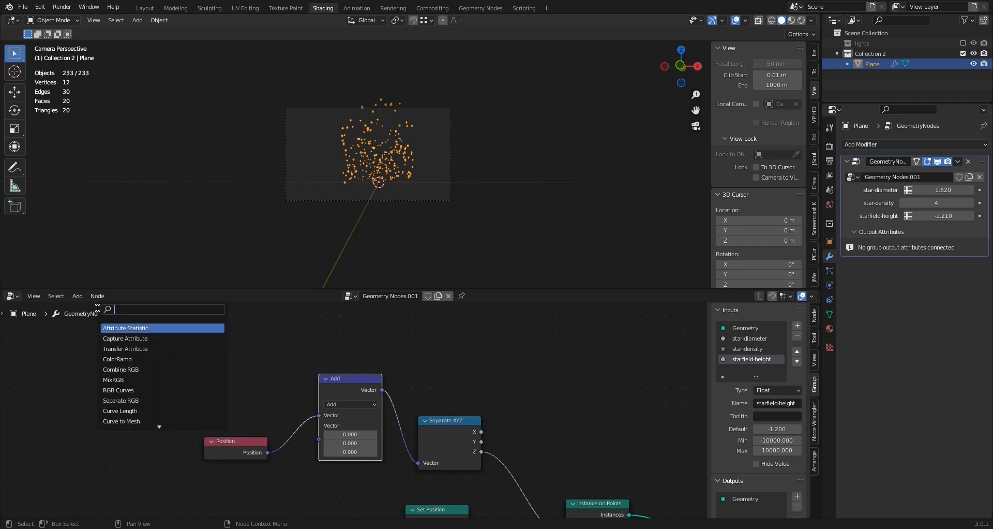
pyautogui.write('con')
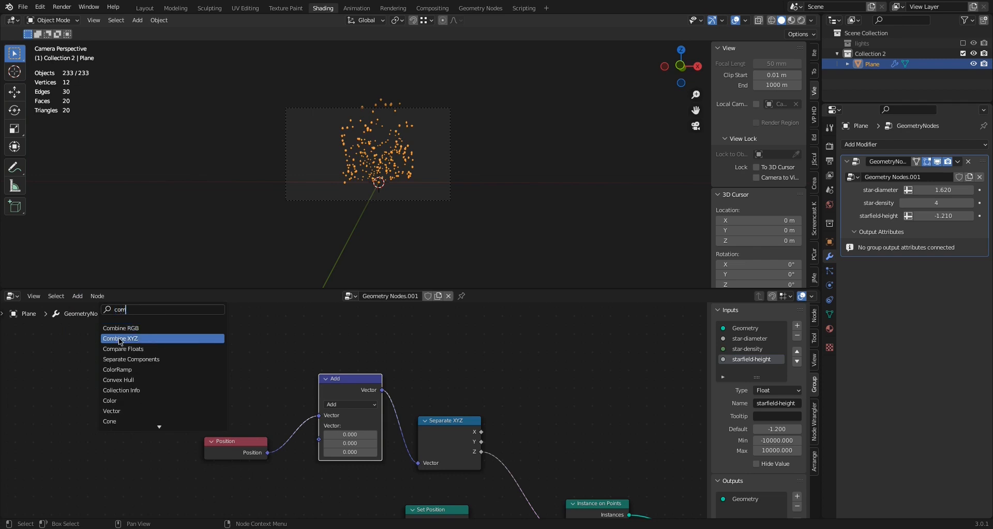
pyautogui.click(120, 339)
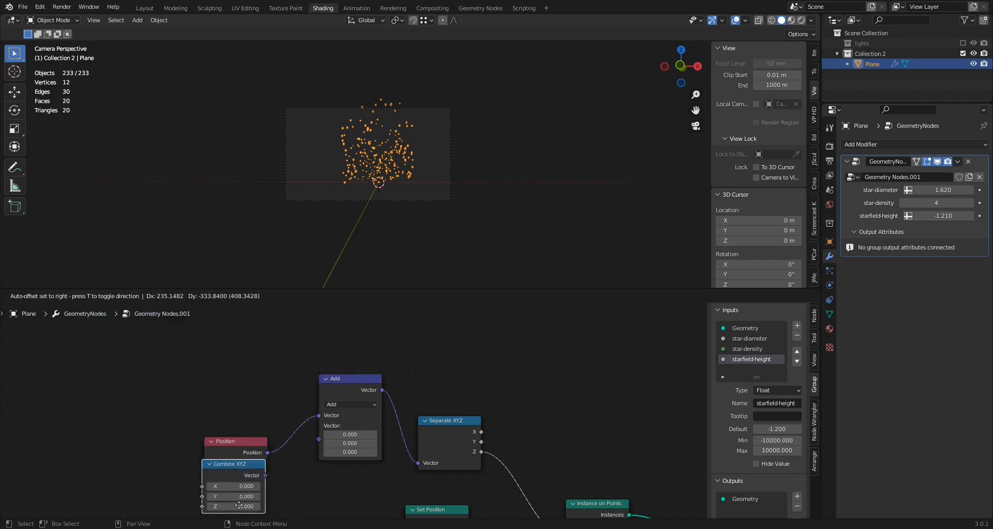
pyautogui.click(249, 505)
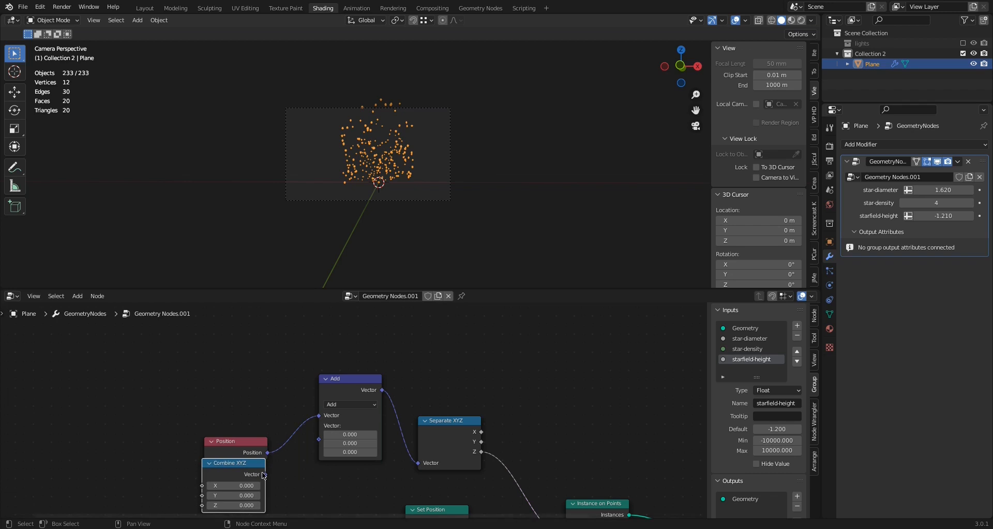
pyautogui.moveTo(267, 476); pyautogui.dragTo(318, 439)
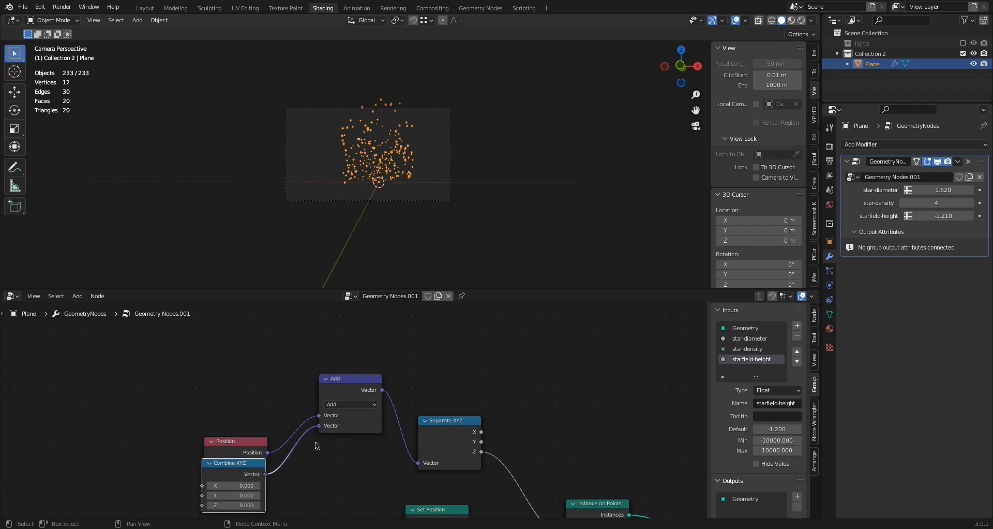
# Set the Combine XYZ node's Z to 0.200 and move the node down clear of the Position node
pyautogui.scroll(-1, 269, 394)
pyautogui.moveTo(270, 399); pyautogui.dragTo(278, 350, button='middle')
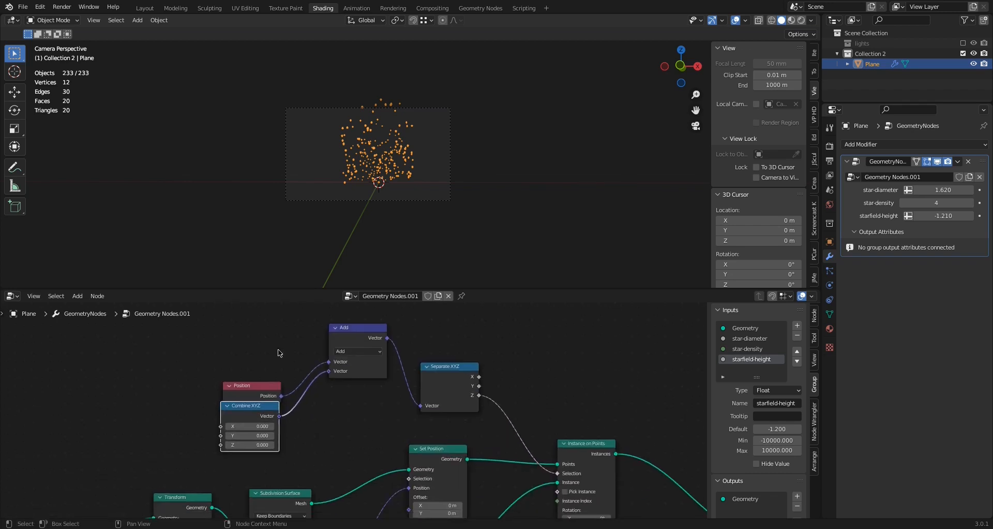
pyautogui.moveTo(260, 445)
pyautogui.mouseDown()
pyautogui.moveTo(274, 444)
pyautogui.moveTo(230, 445)
pyautogui.moveTo(270, 444)
pyautogui.moveTo(249, 445)
pyautogui.mouseUp()
pyautogui.moveTo(253, 406); pyautogui.dragTo(256, 417)
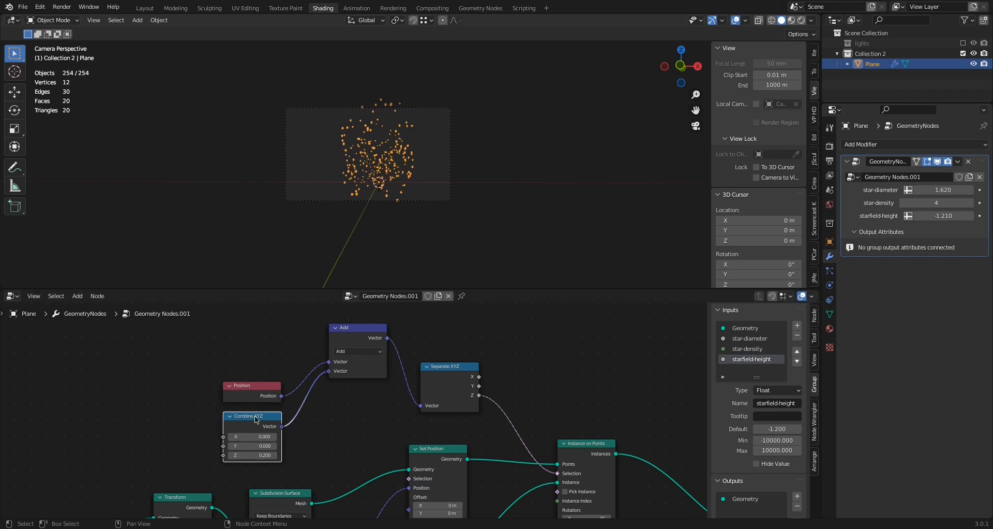
# Expose the Combine XYZ node's Z as a group input named horizontal-line and set its modifier value to 0.310
pyautogui.moveTo(195, 414); pyautogui.dragTo(328, 348, button='middle')
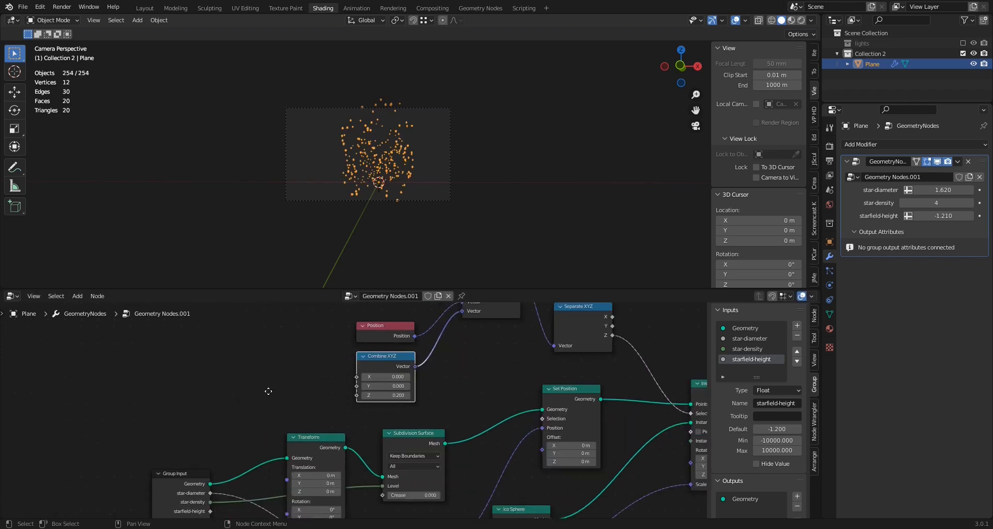
pyautogui.moveTo(268, 390); pyautogui.dragTo(297, 373, button='middle')
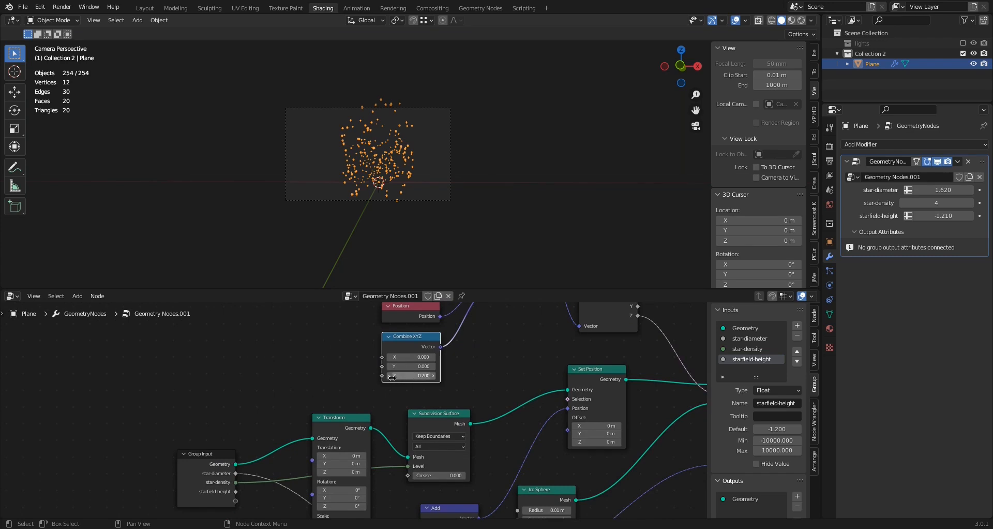
pyautogui.moveTo(383, 375); pyautogui.dragTo(236, 476)
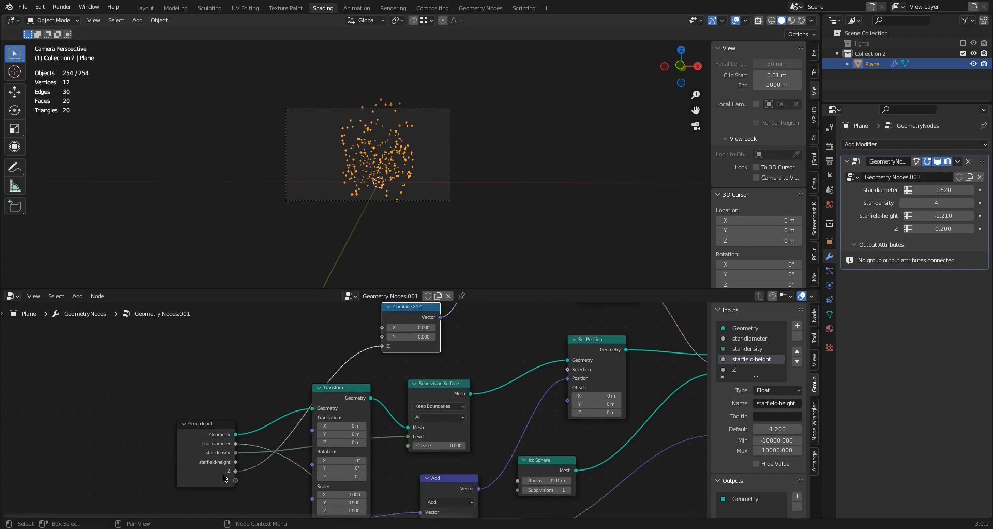
pyautogui.click(733, 369)
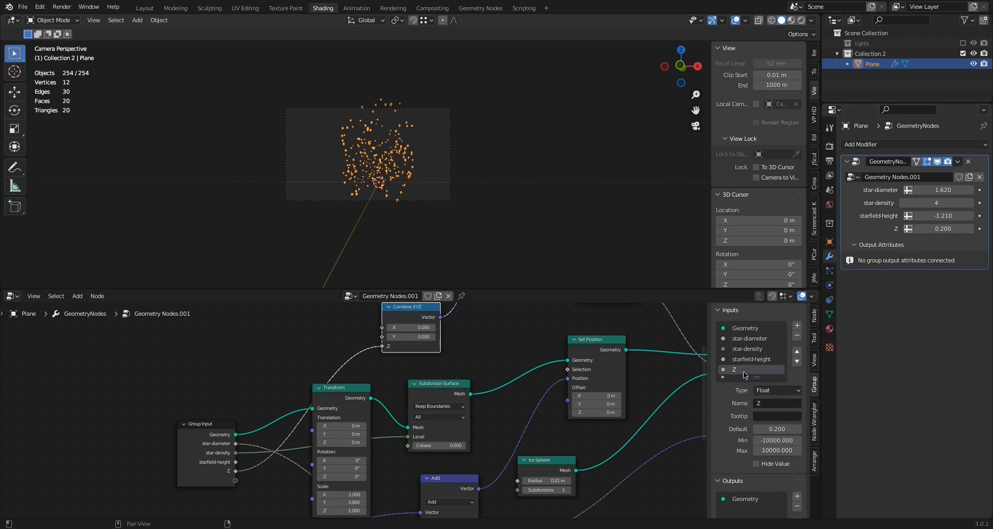
pyautogui.doubleClick(741, 371)
pyautogui.press('Return')
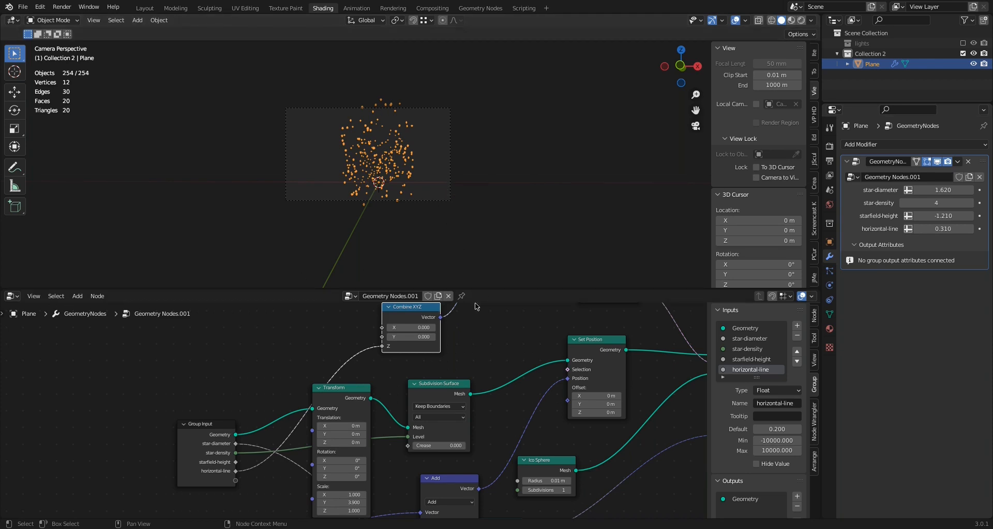
# Insert a Set Material node between Instance on Points and Group Output and assign it the emission material
pyautogui.moveTo(464, 348); pyautogui.dragTo(196, 414, button='middle')
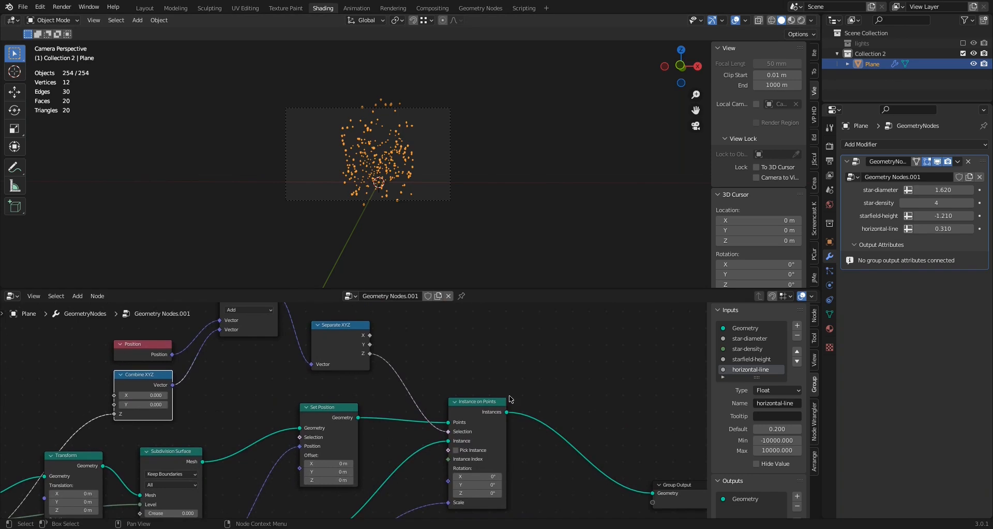
pyautogui.click(77, 296)
pyautogui.moveTo(99, 393)
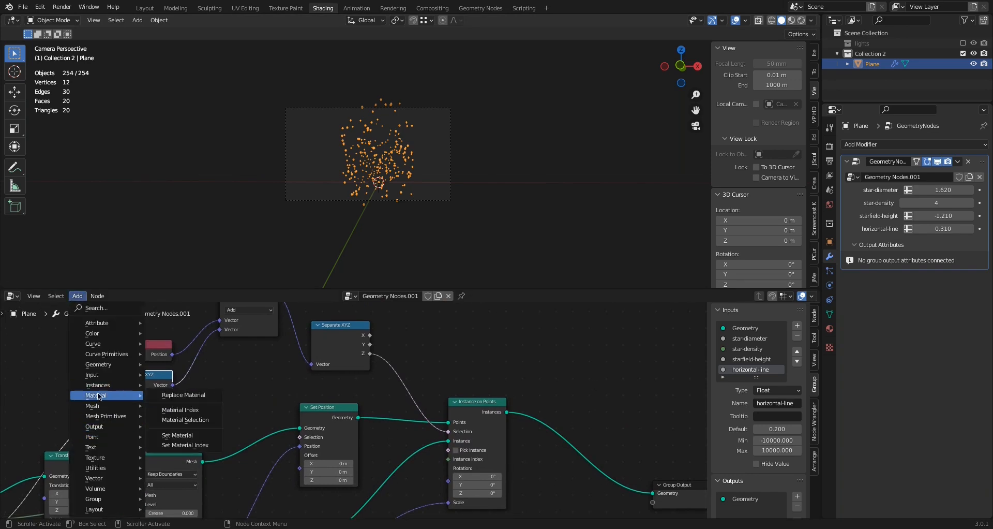
pyautogui.click(171, 435)
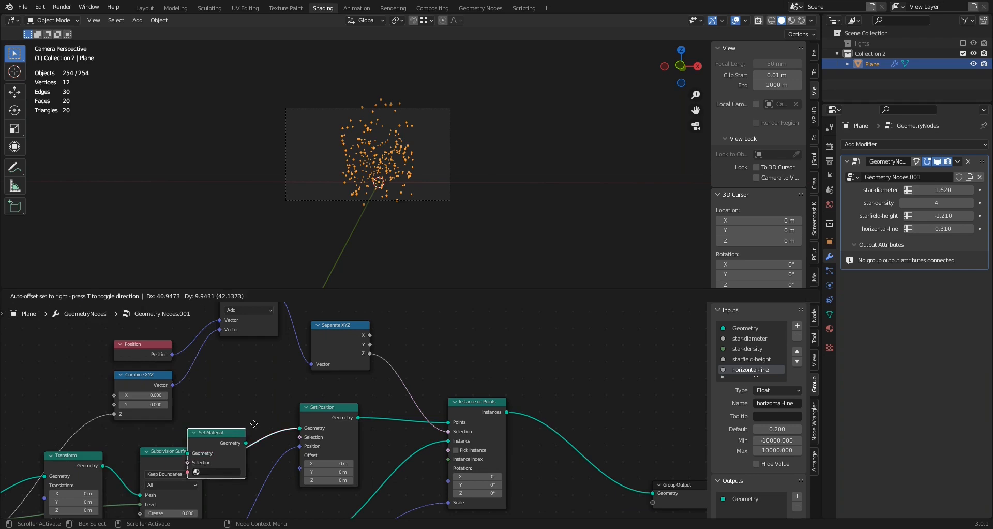
pyautogui.click(557, 416)
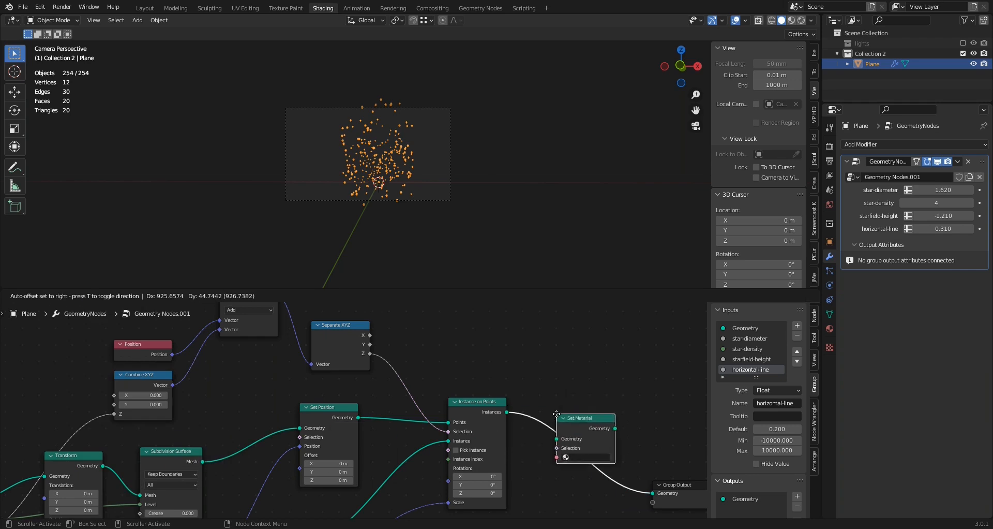
pyautogui.click(578, 457)
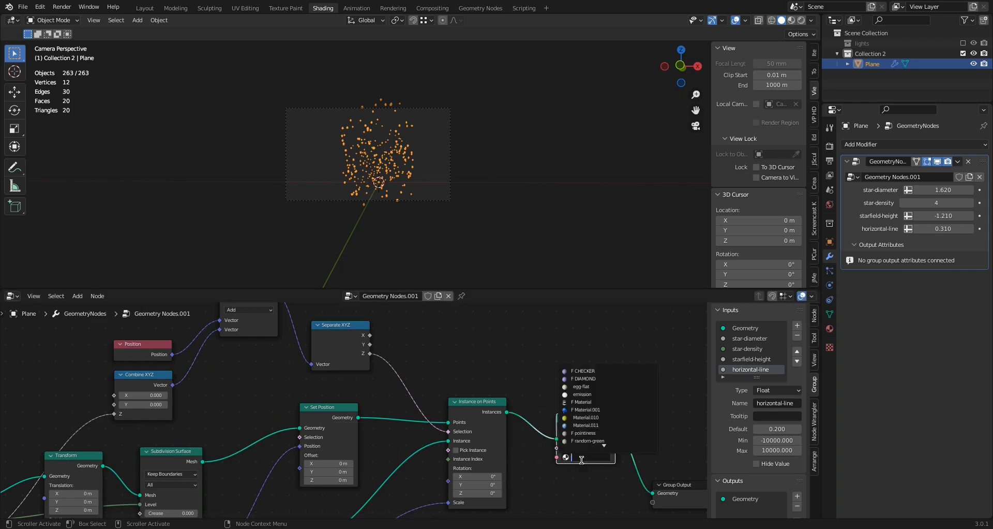
pyautogui.click(590, 395)
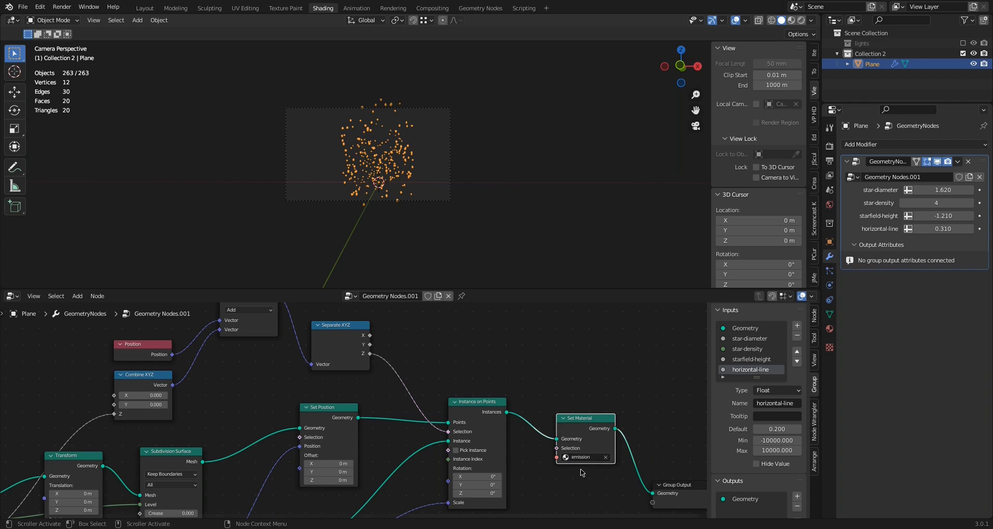
# With the viewport in rendered shading, set the modifier's star-density to 6 and star-diameter to 0.320
pyautogui.click(801, 20)
pyautogui.moveTo(532, 202)
pyautogui.mouseDown(button='middle')
pyautogui.moveTo(506, 195)
pyautogui.moveTo(548, 198)
pyautogui.moveTo(527, 196)
pyautogui.moveTo(539, 196)
pyautogui.mouseUp(button='middle')
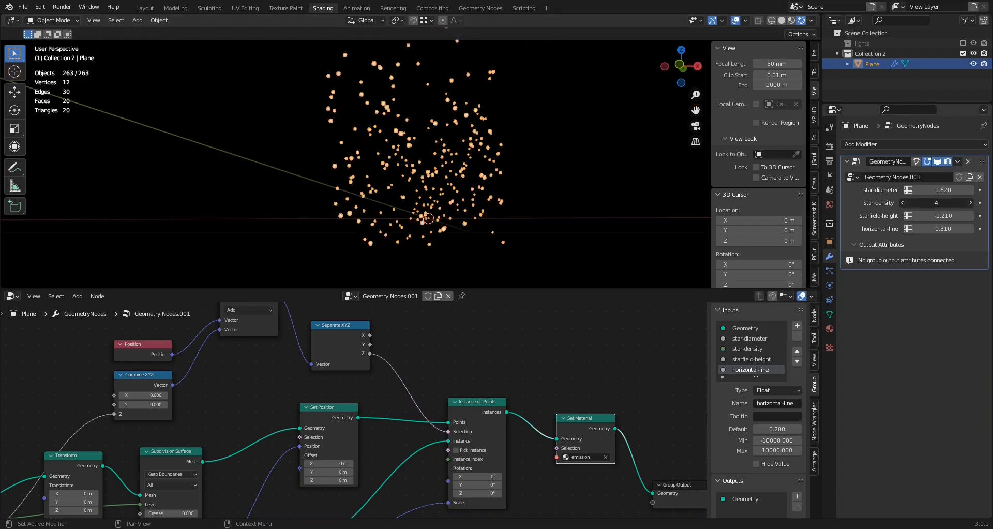
pyautogui.click(970, 203)
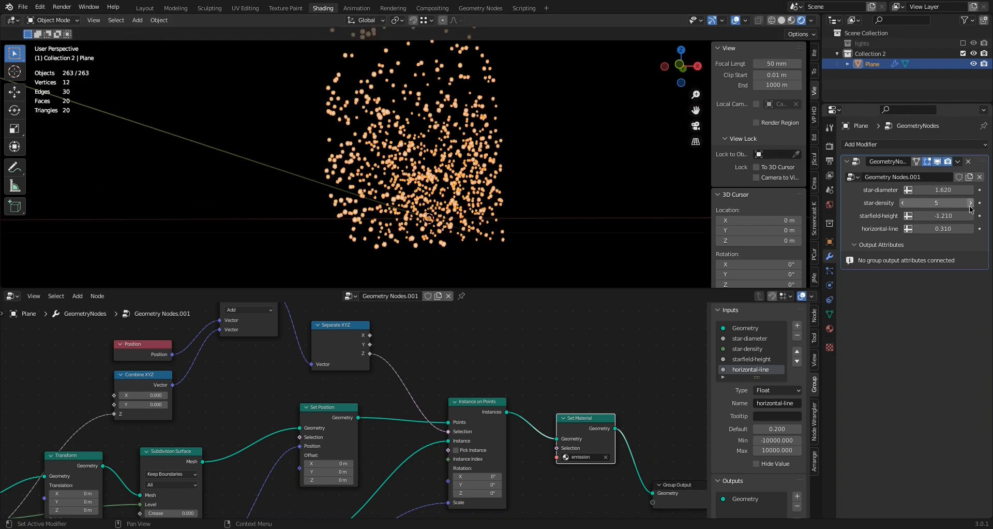
pyautogui.click(970, 205)
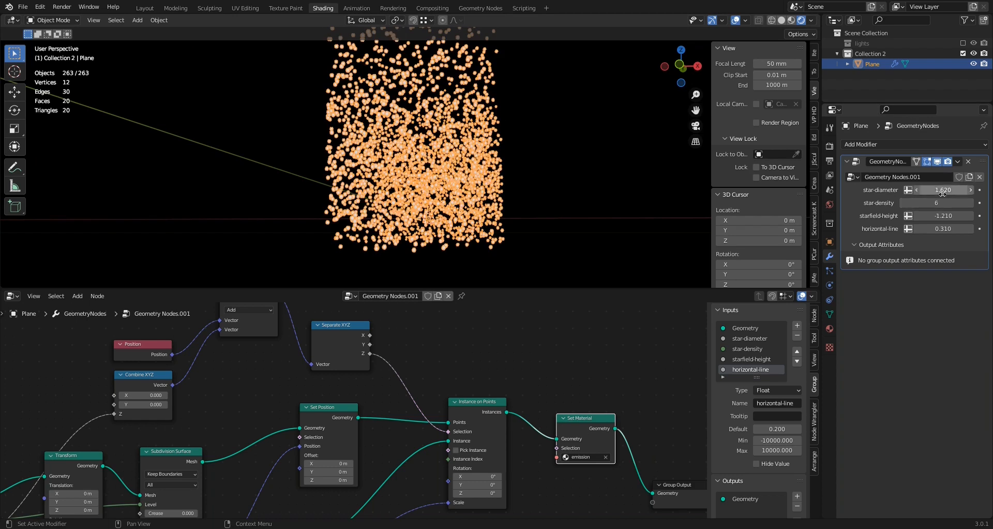
pyautogui.moveTo(944, 190); pyautogui.dragTo(898, 190)
# Narrow the starfield by setting the Transform node's X scale to 0.800
pyautogui.scroll(-1, 158, 435)
pyautogui.moveTo(158, 435); pyautogui.dragTo(364, 340, button='middle')
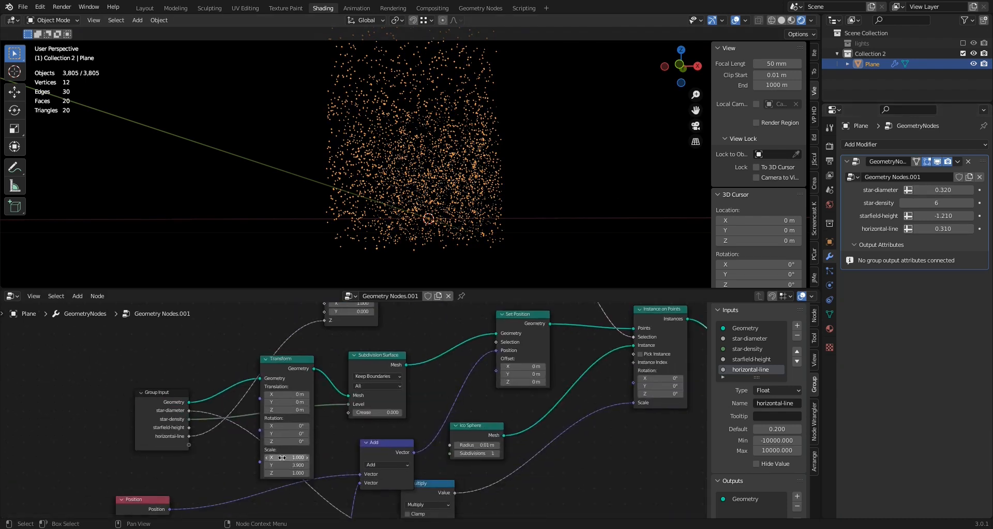
pyautogui.moveTo(287, 457)
pyautogui.mouseDown()
pyautogui.moveTo(321, 457)
pyautogui.moveTo(287, 457)
pyautogui.mouseUp()
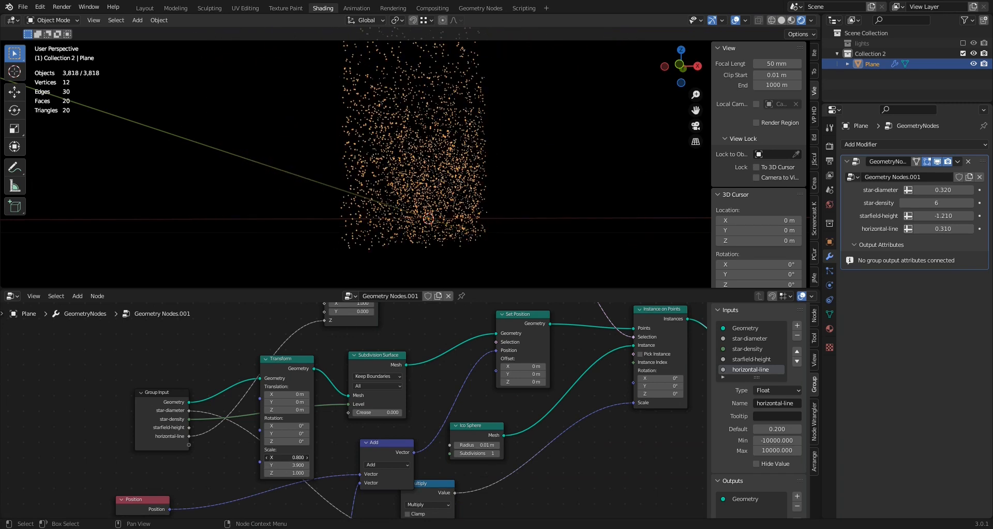